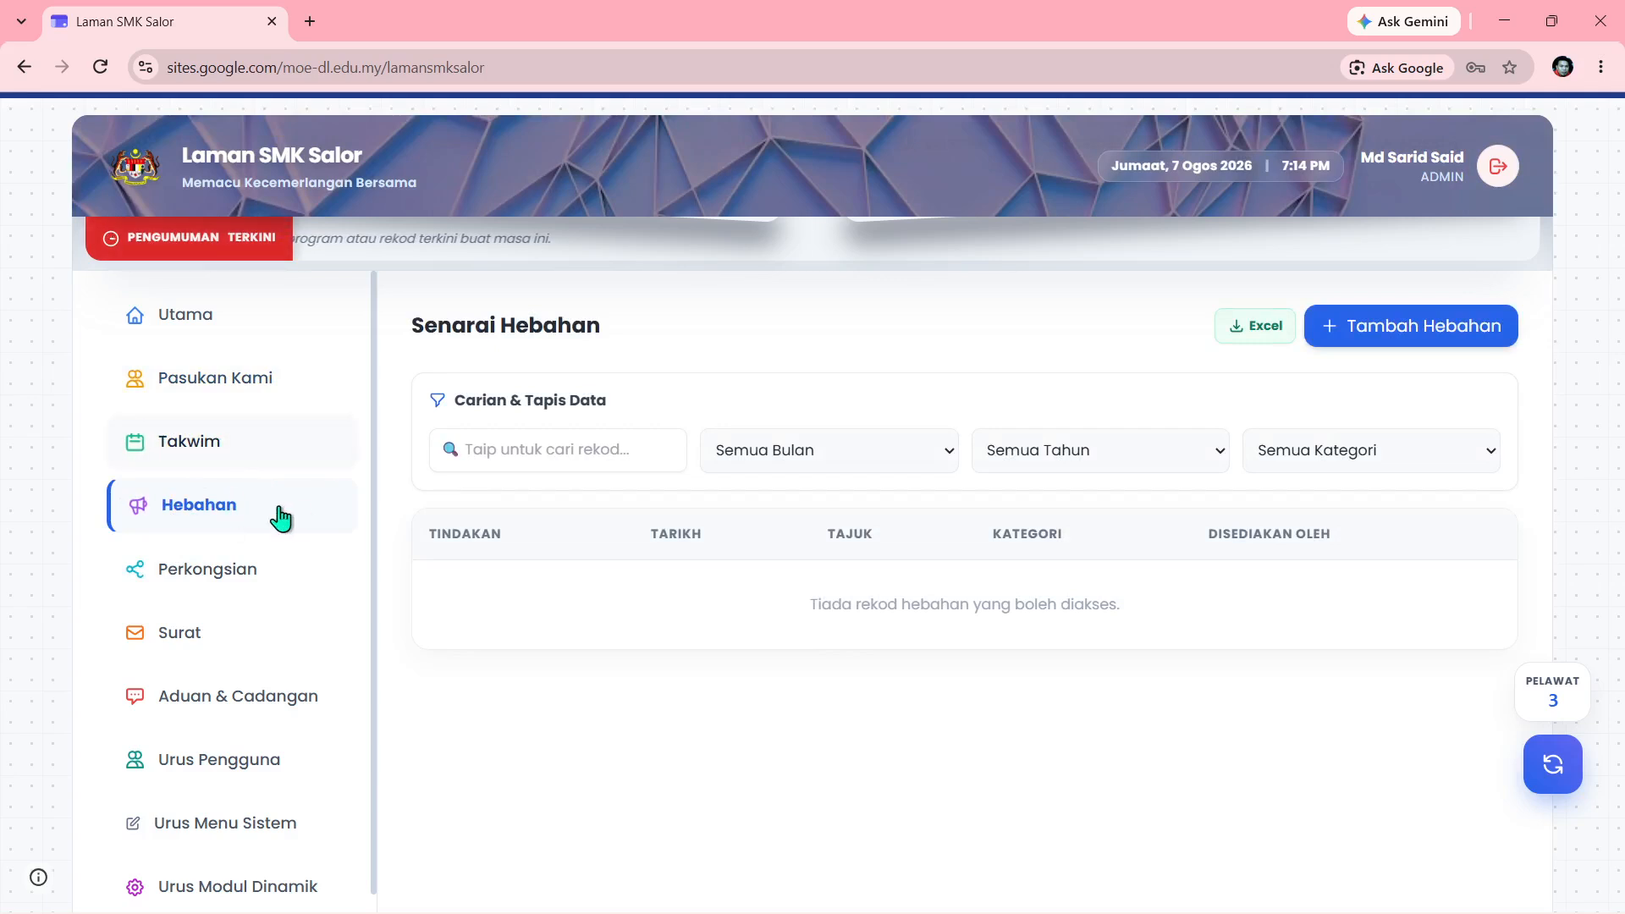
Open the Urus Menu Sistem page for managing the site's main menu
scroll(290, 561, down, 1)
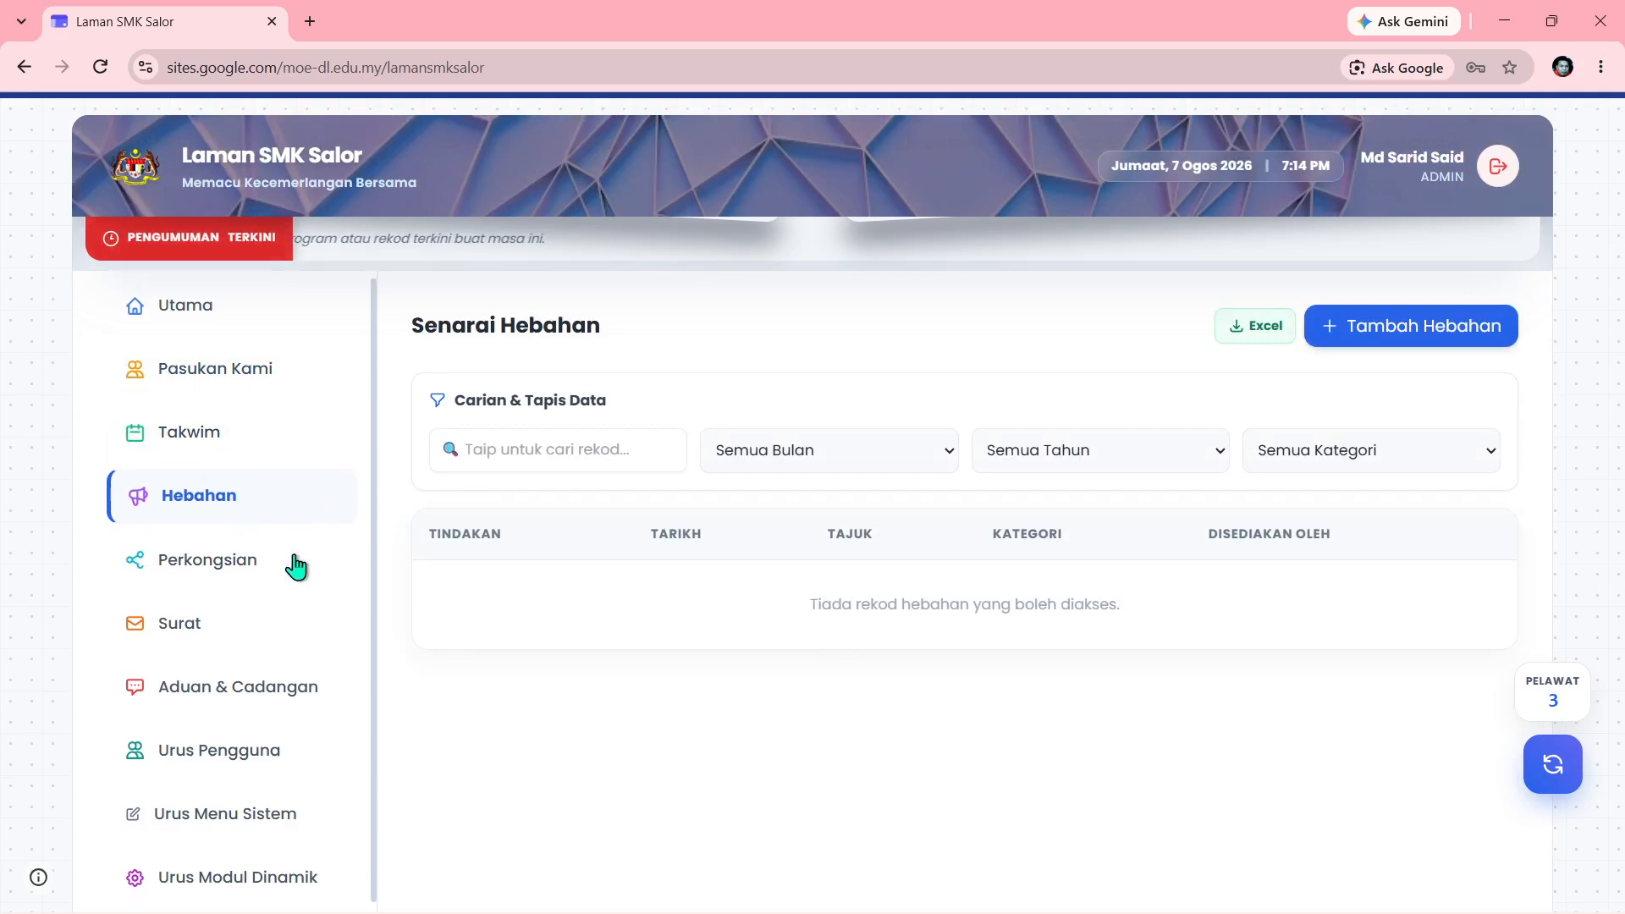
click(216, 814)
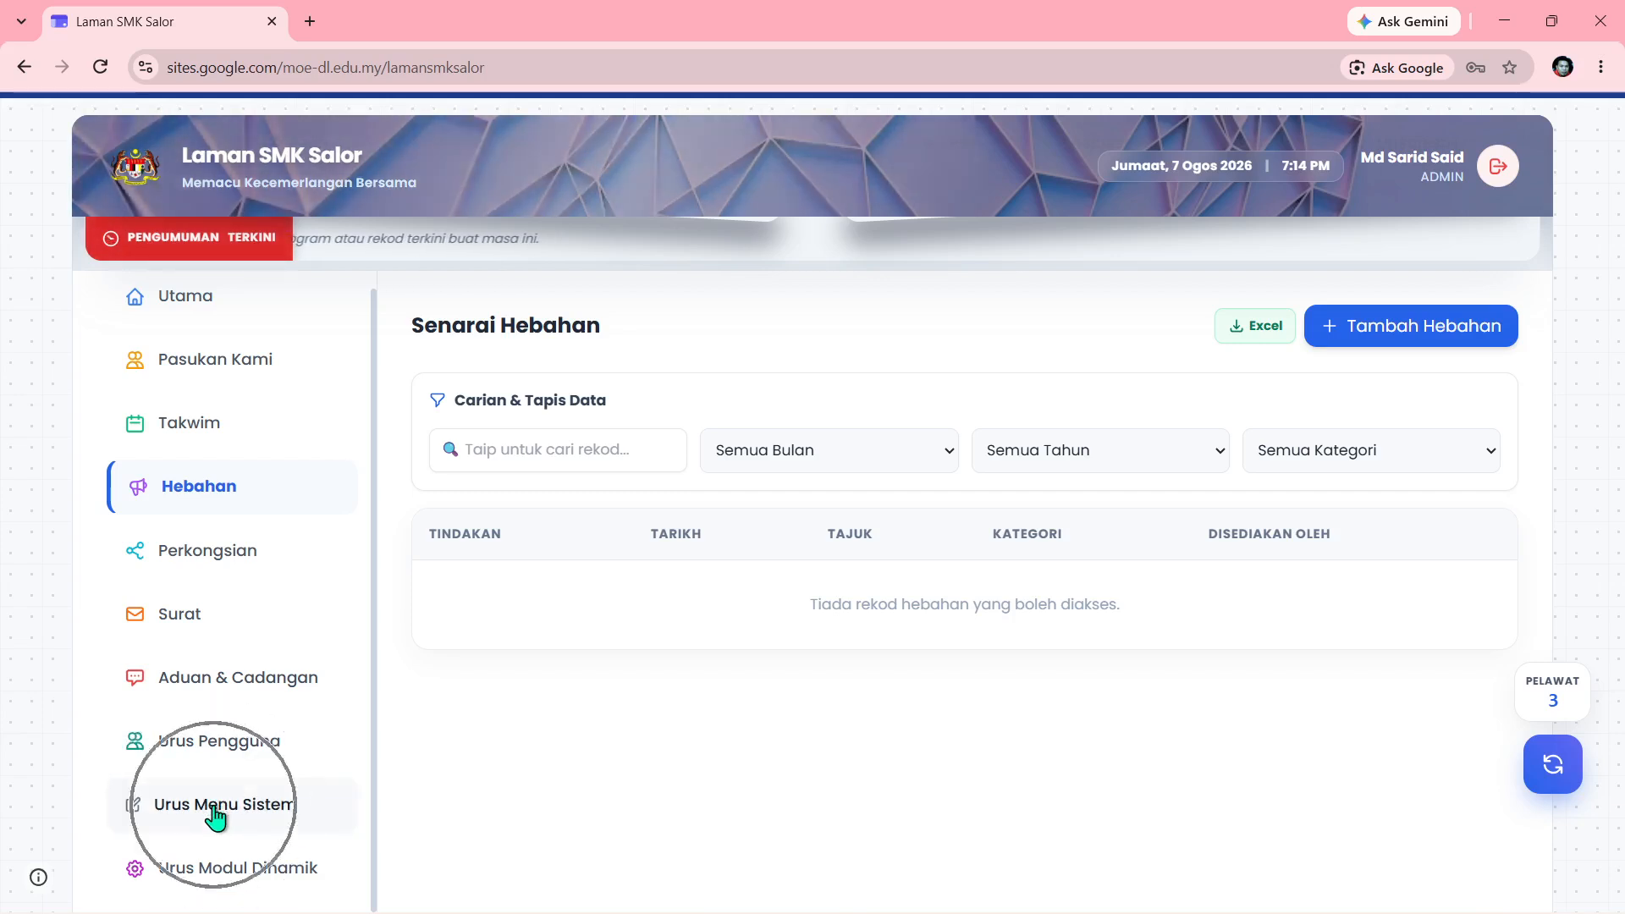
click(216, 814)
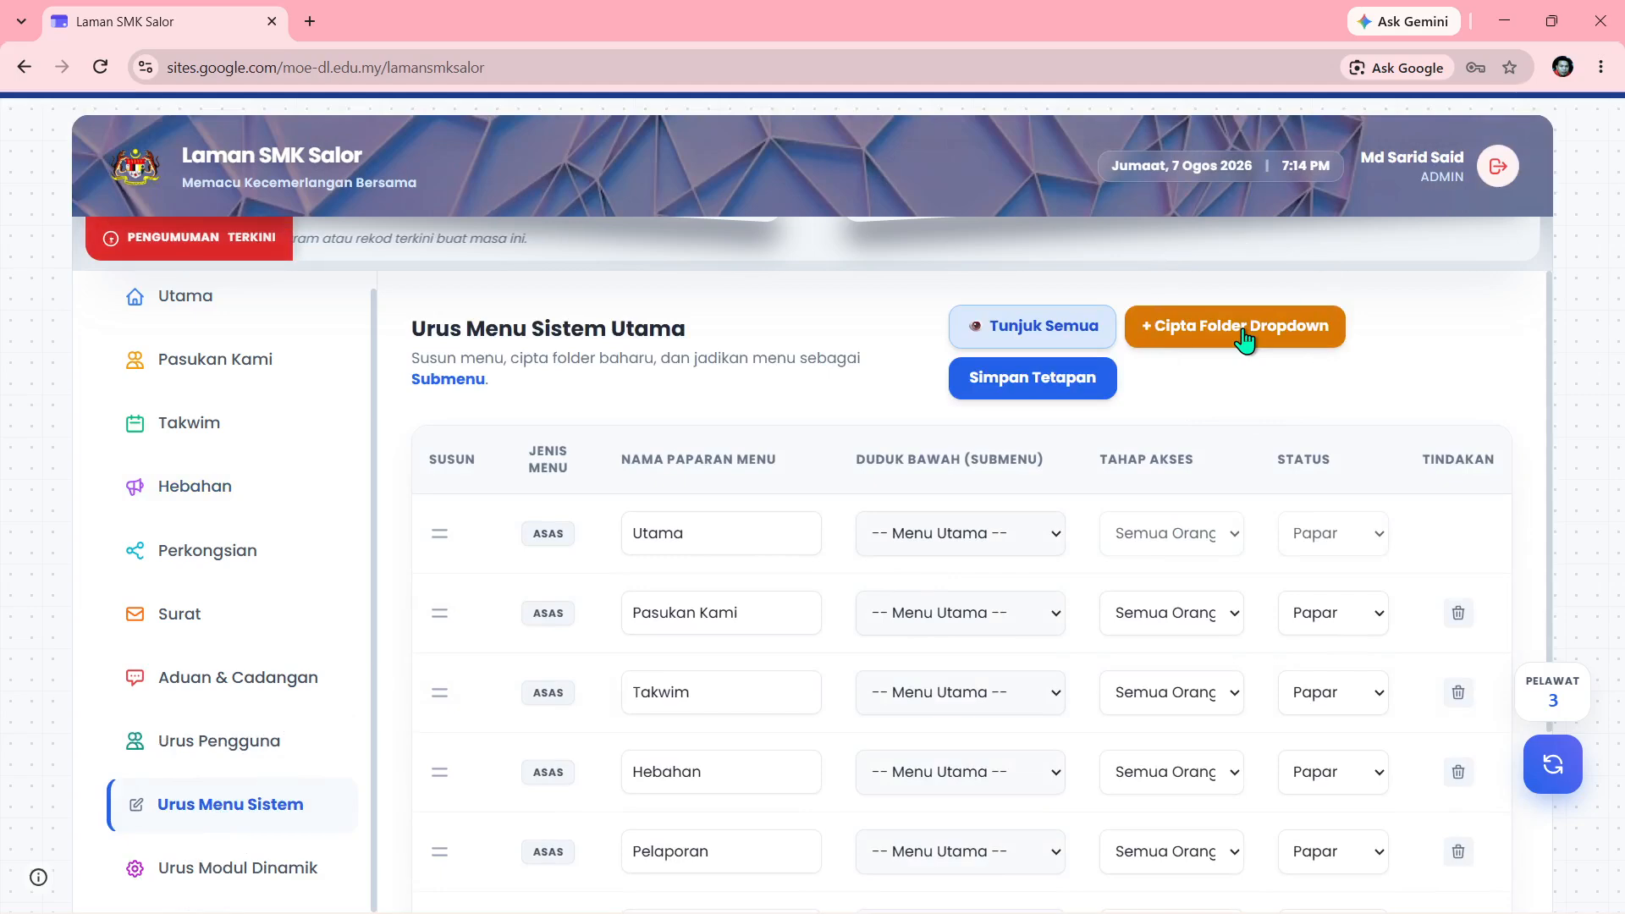
key(ctrl)
key(ctrl)
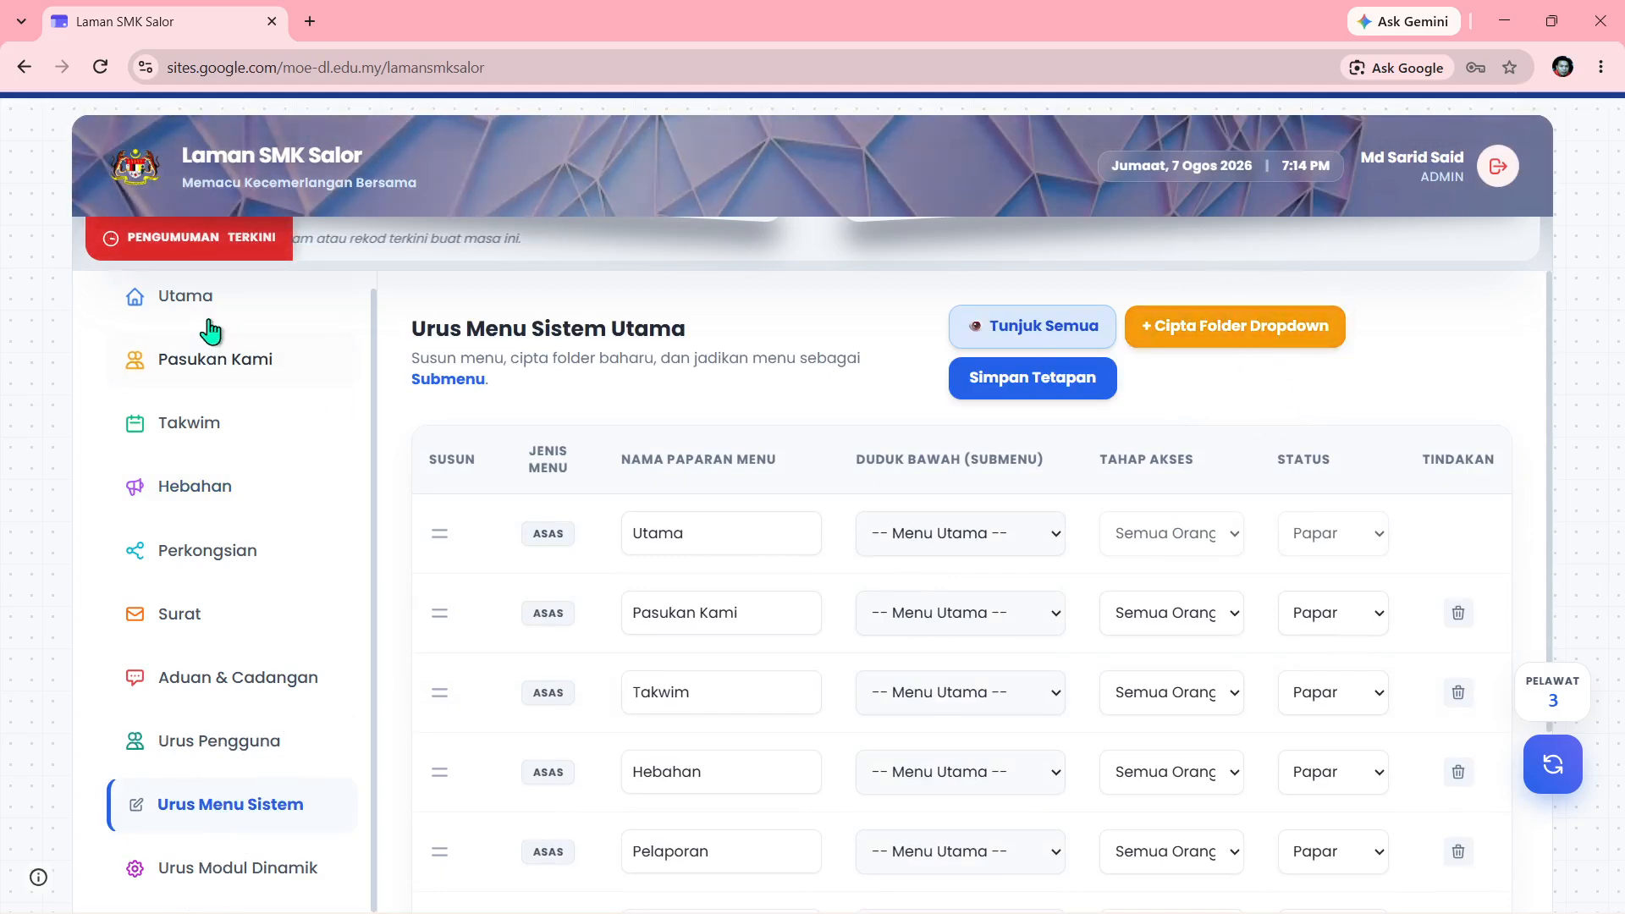
Create a new dropdown folder in the system menu and name it Laporan
click(1242, 345)
double_click(723, 531)
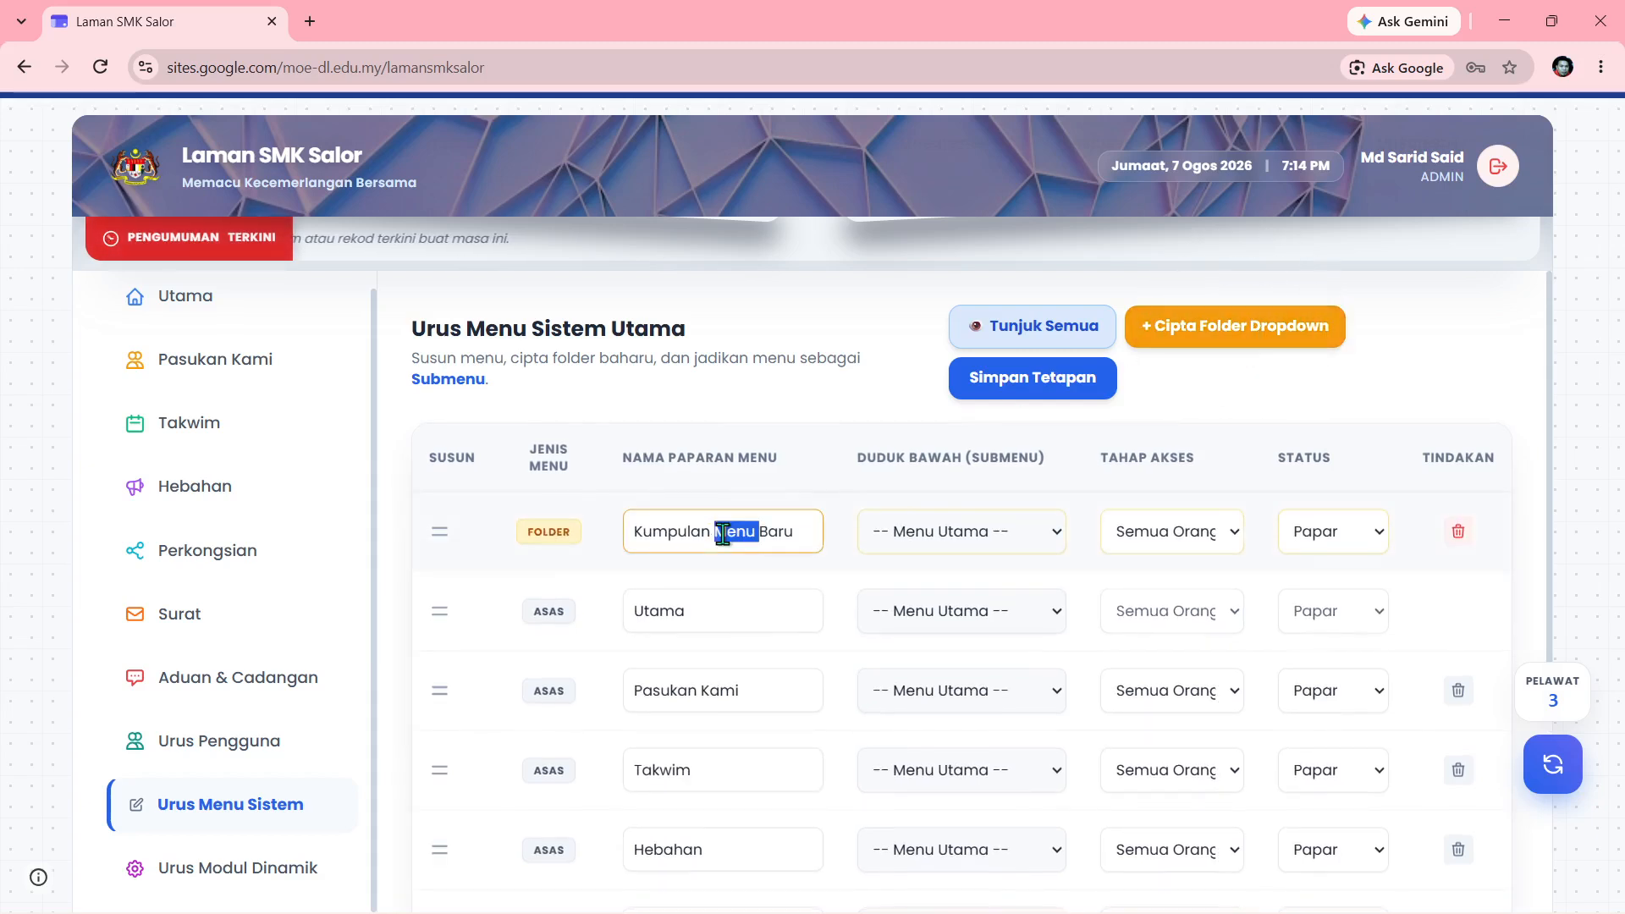
text(Lpo)
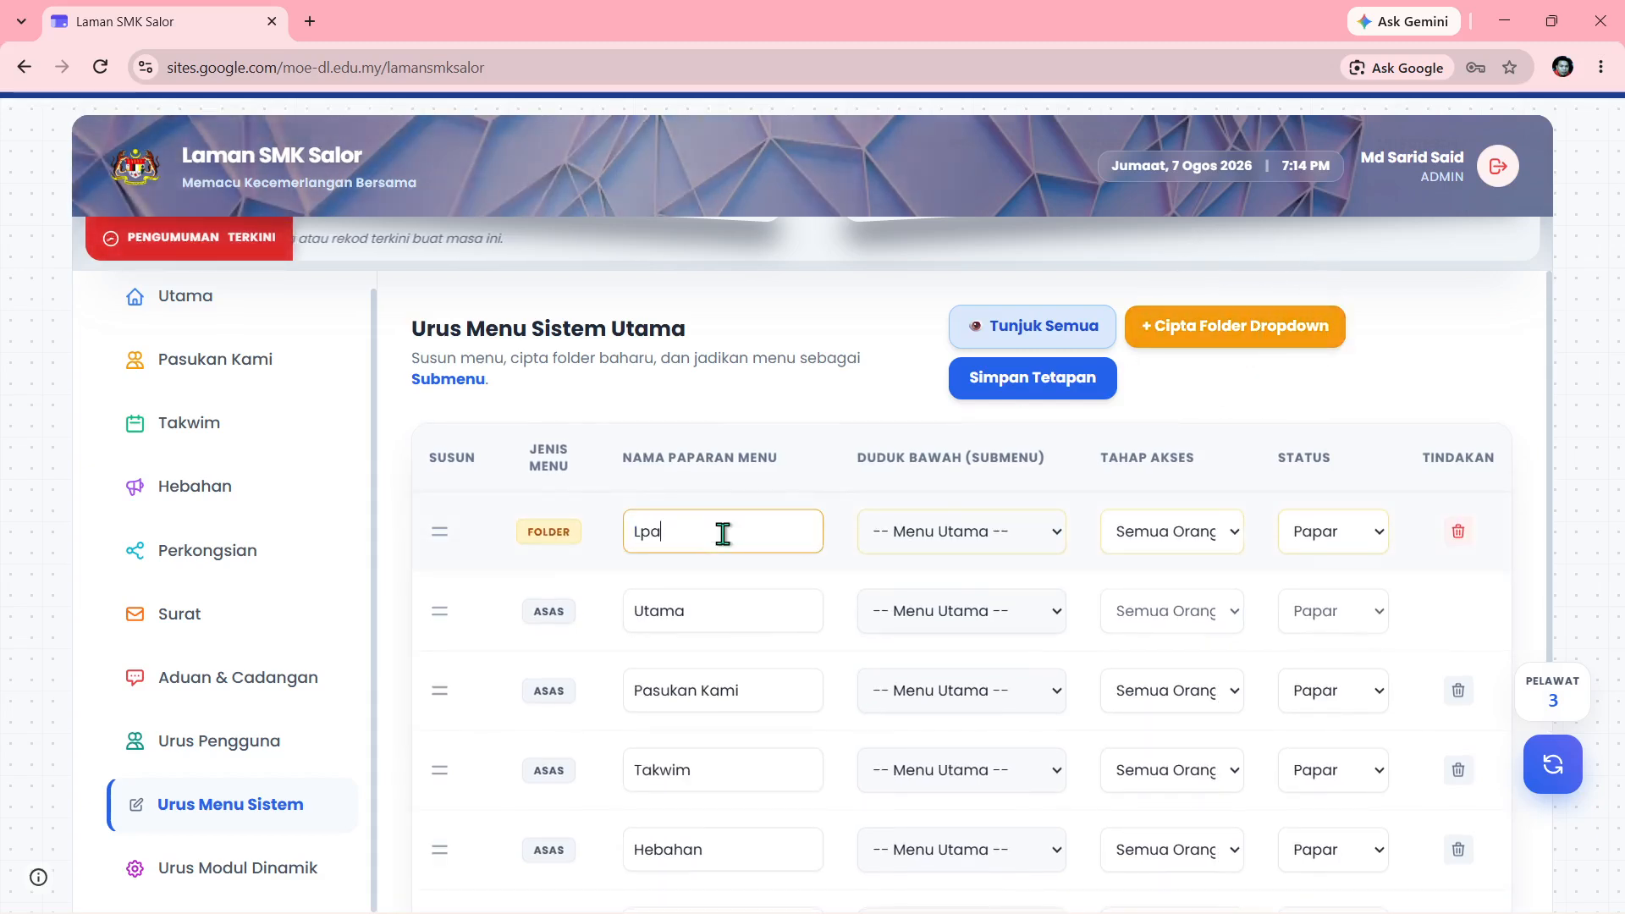
key(BackSpace)
key(BackSpace)
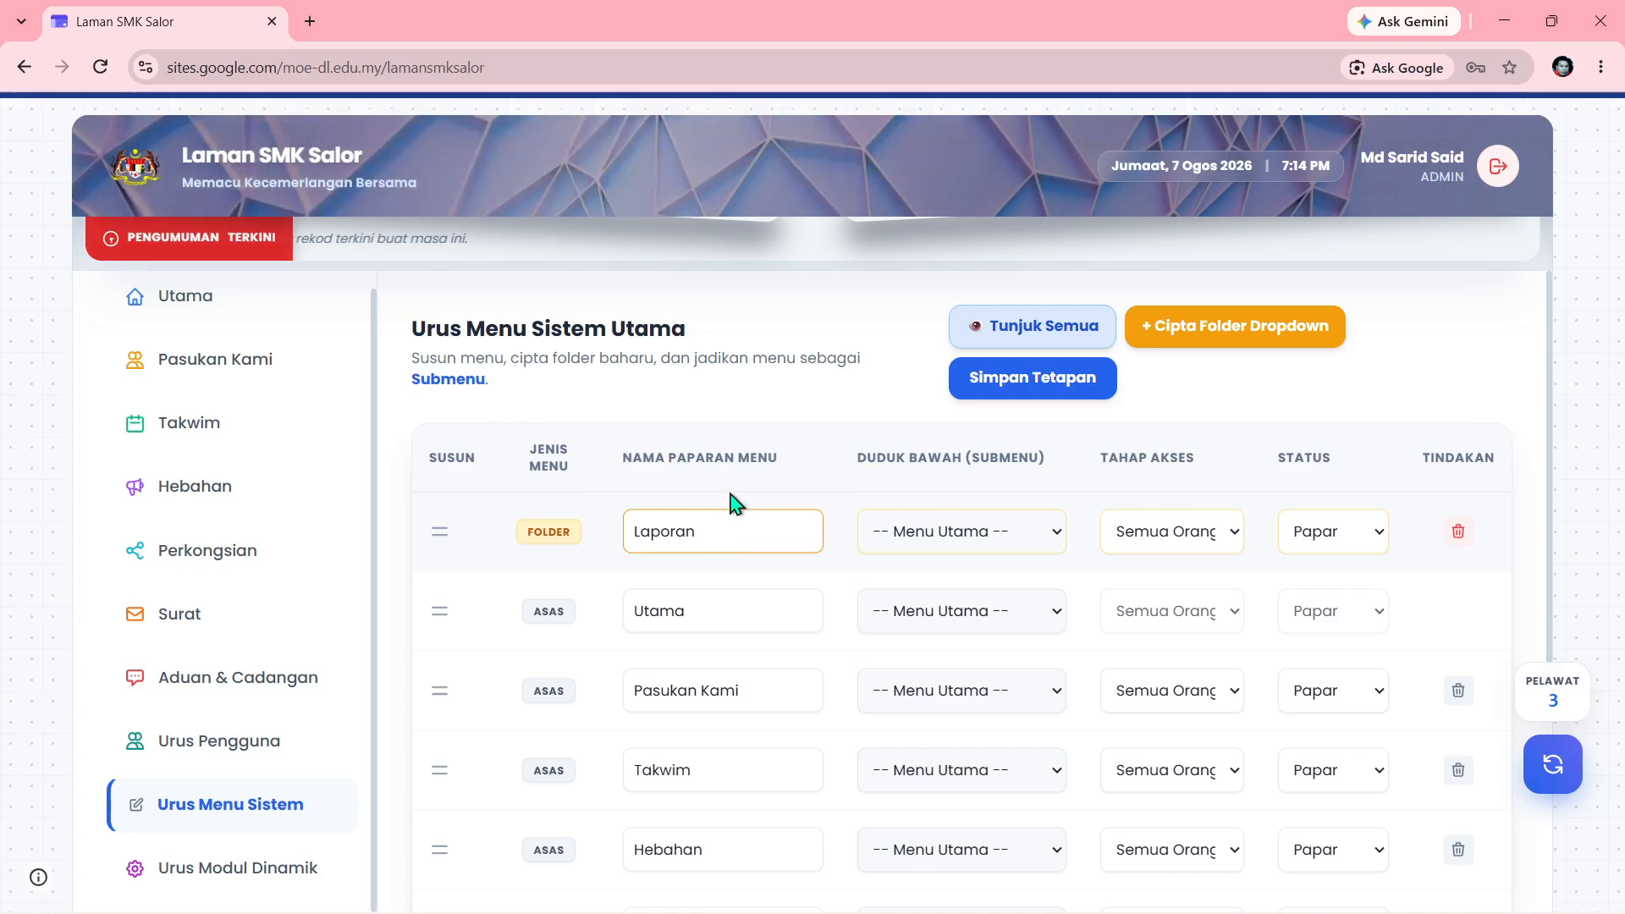
Move the Laporan folder between Hebahan and Pelaporan in the menu order and save the menu settings
drag(445, 556, 692, 674)
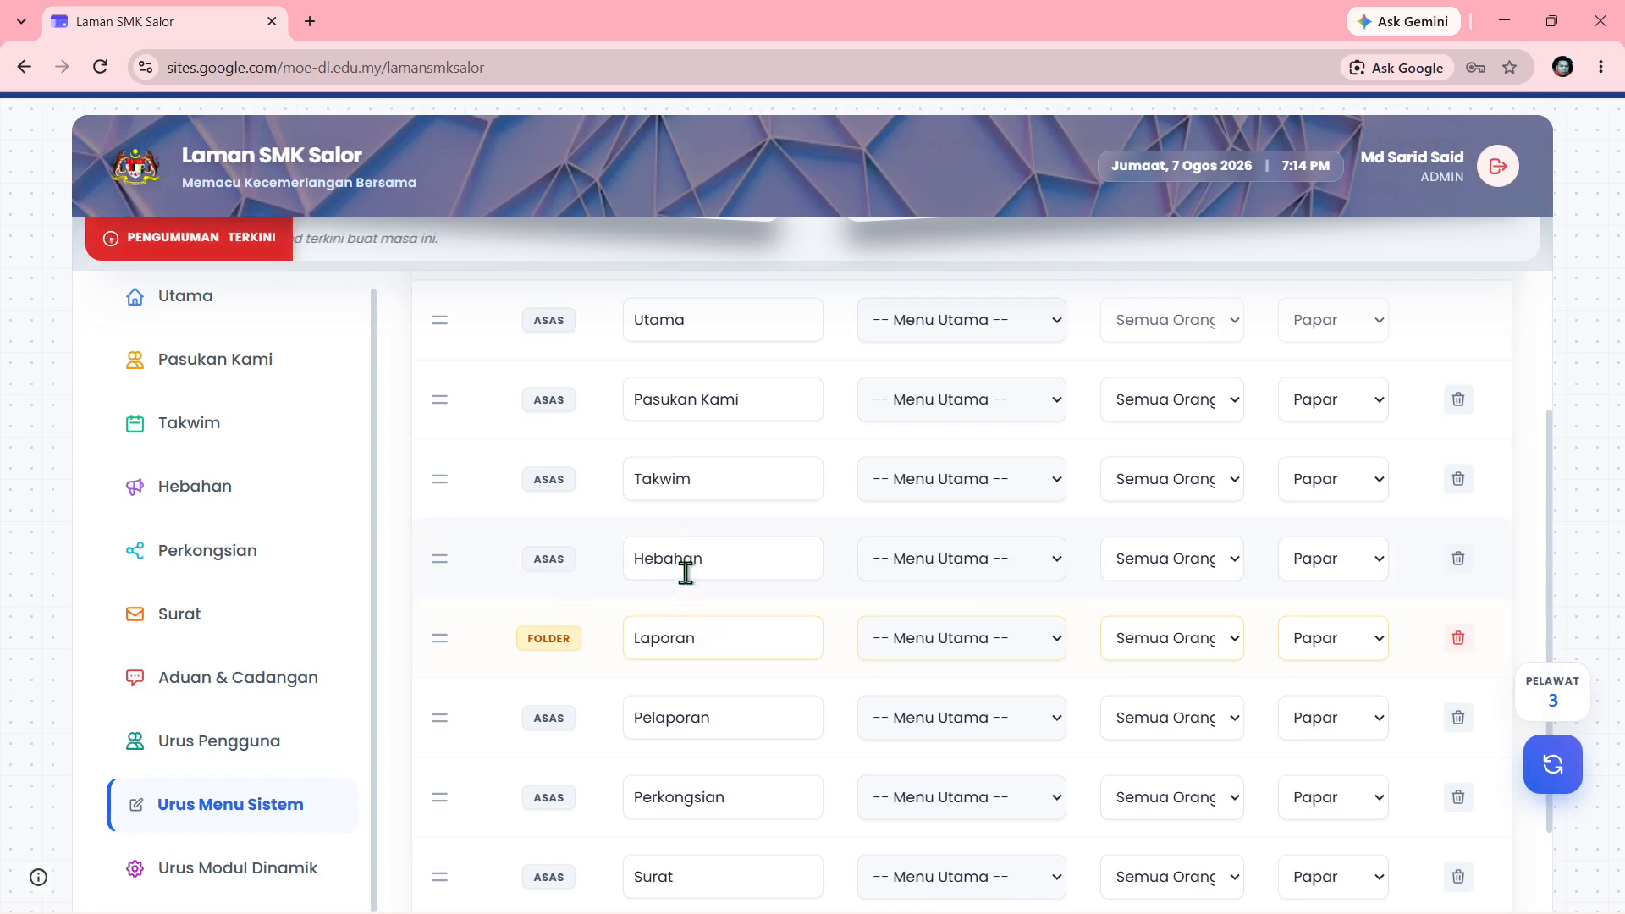
scroll(856, 482, up, 3)
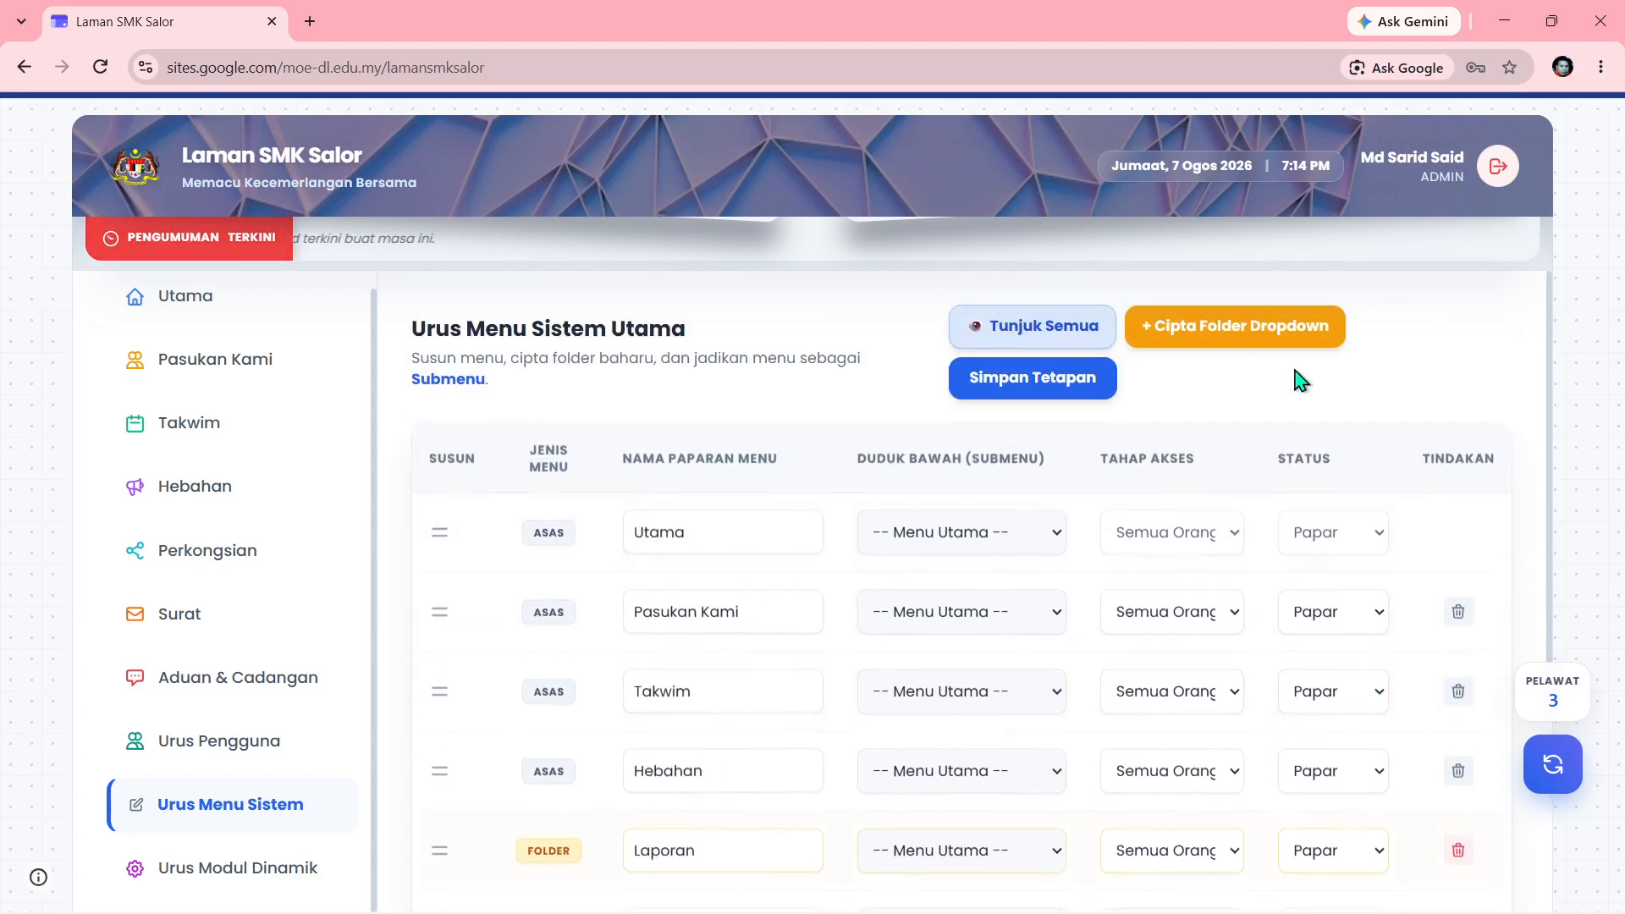
click(1023, 390)
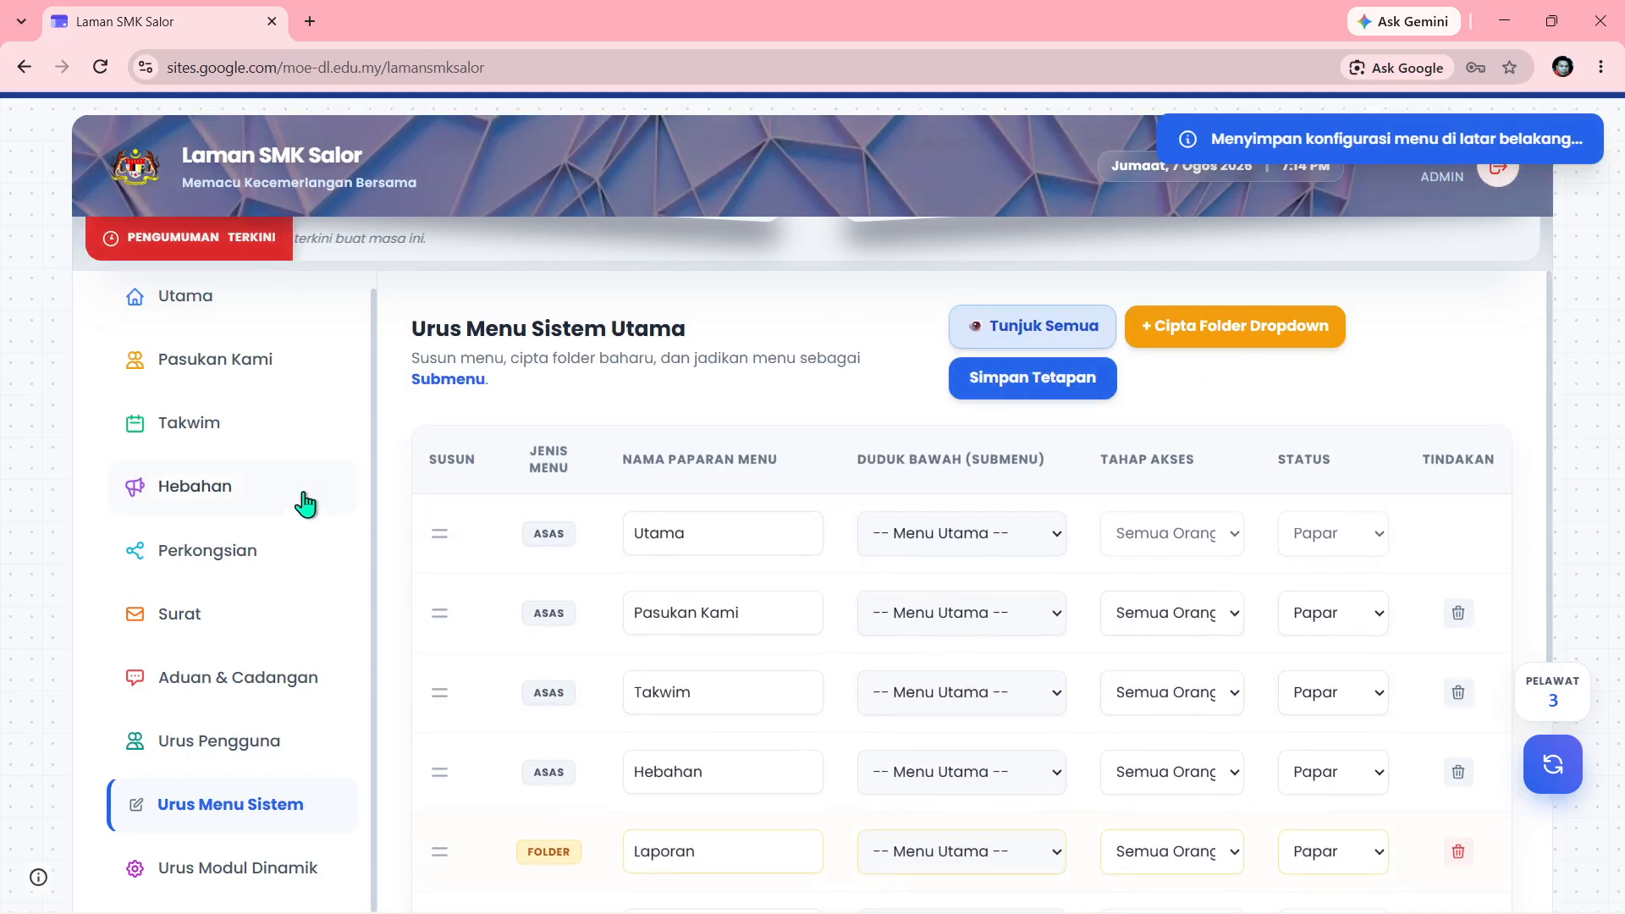
Start a new module in Urus Modul Dinamik and name it Laporan Program
click(196, 872)
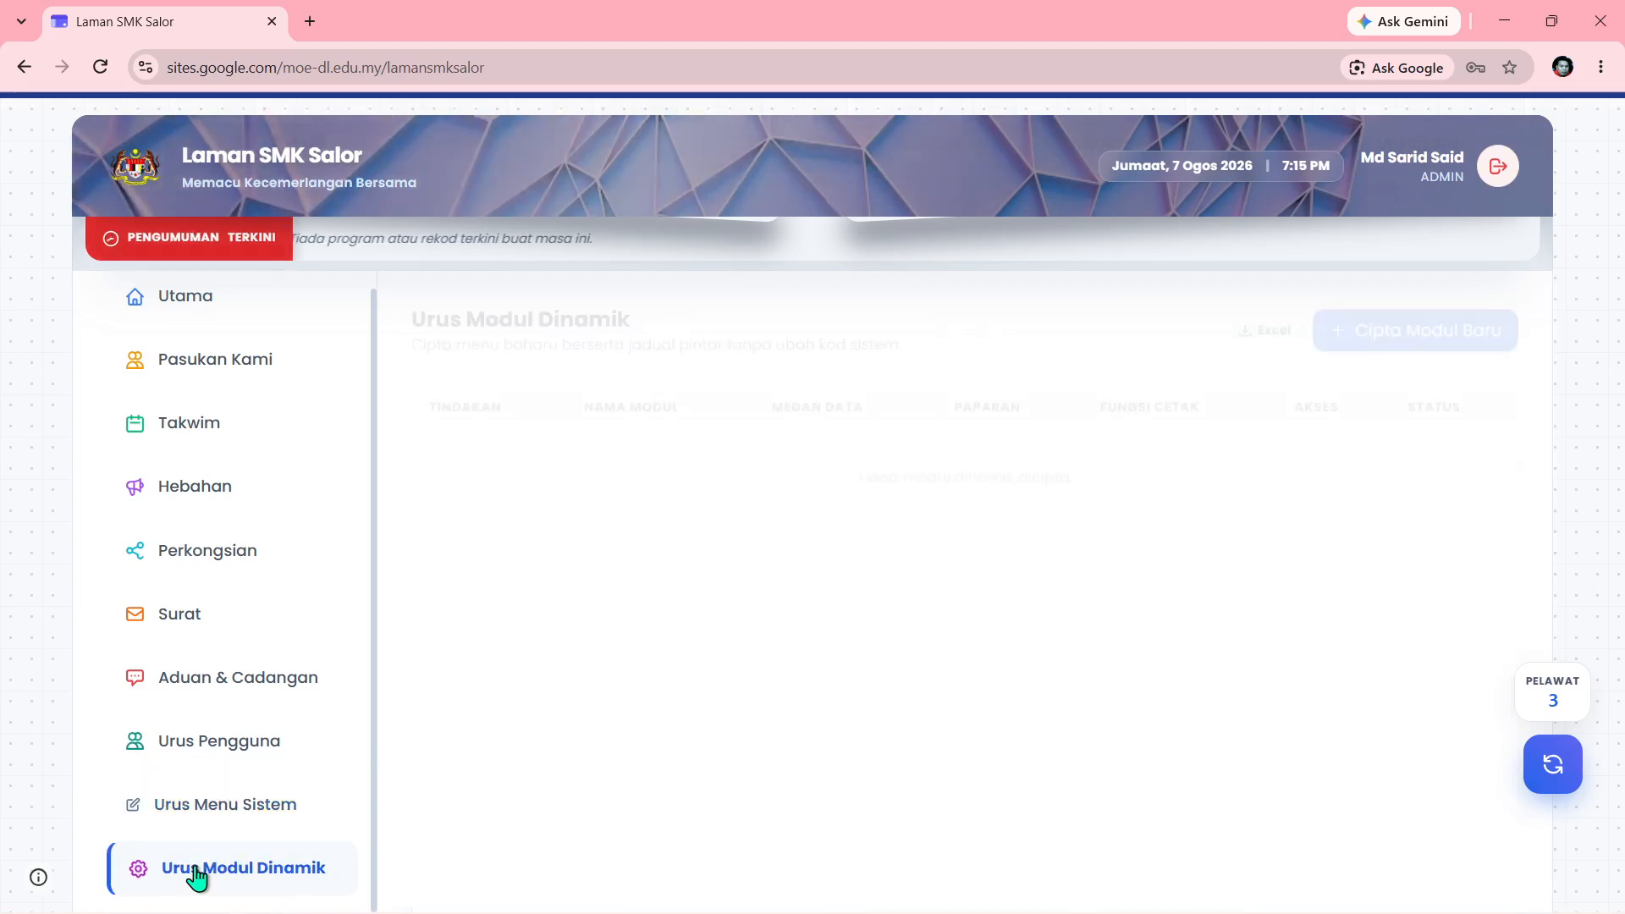
click(1385, 350)
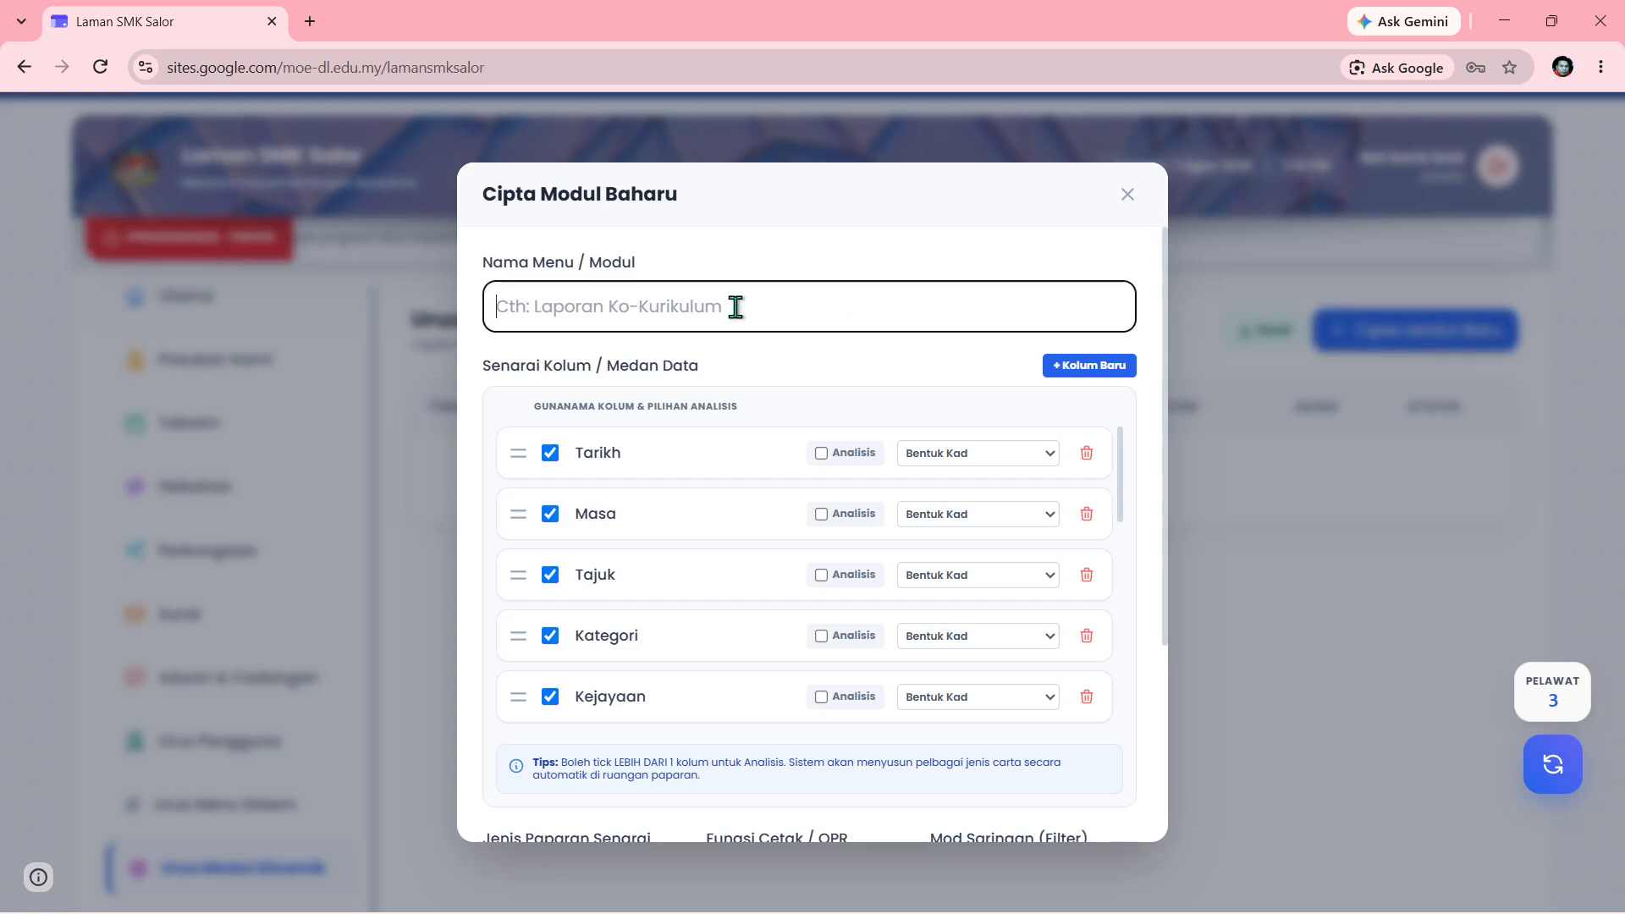
text(al)
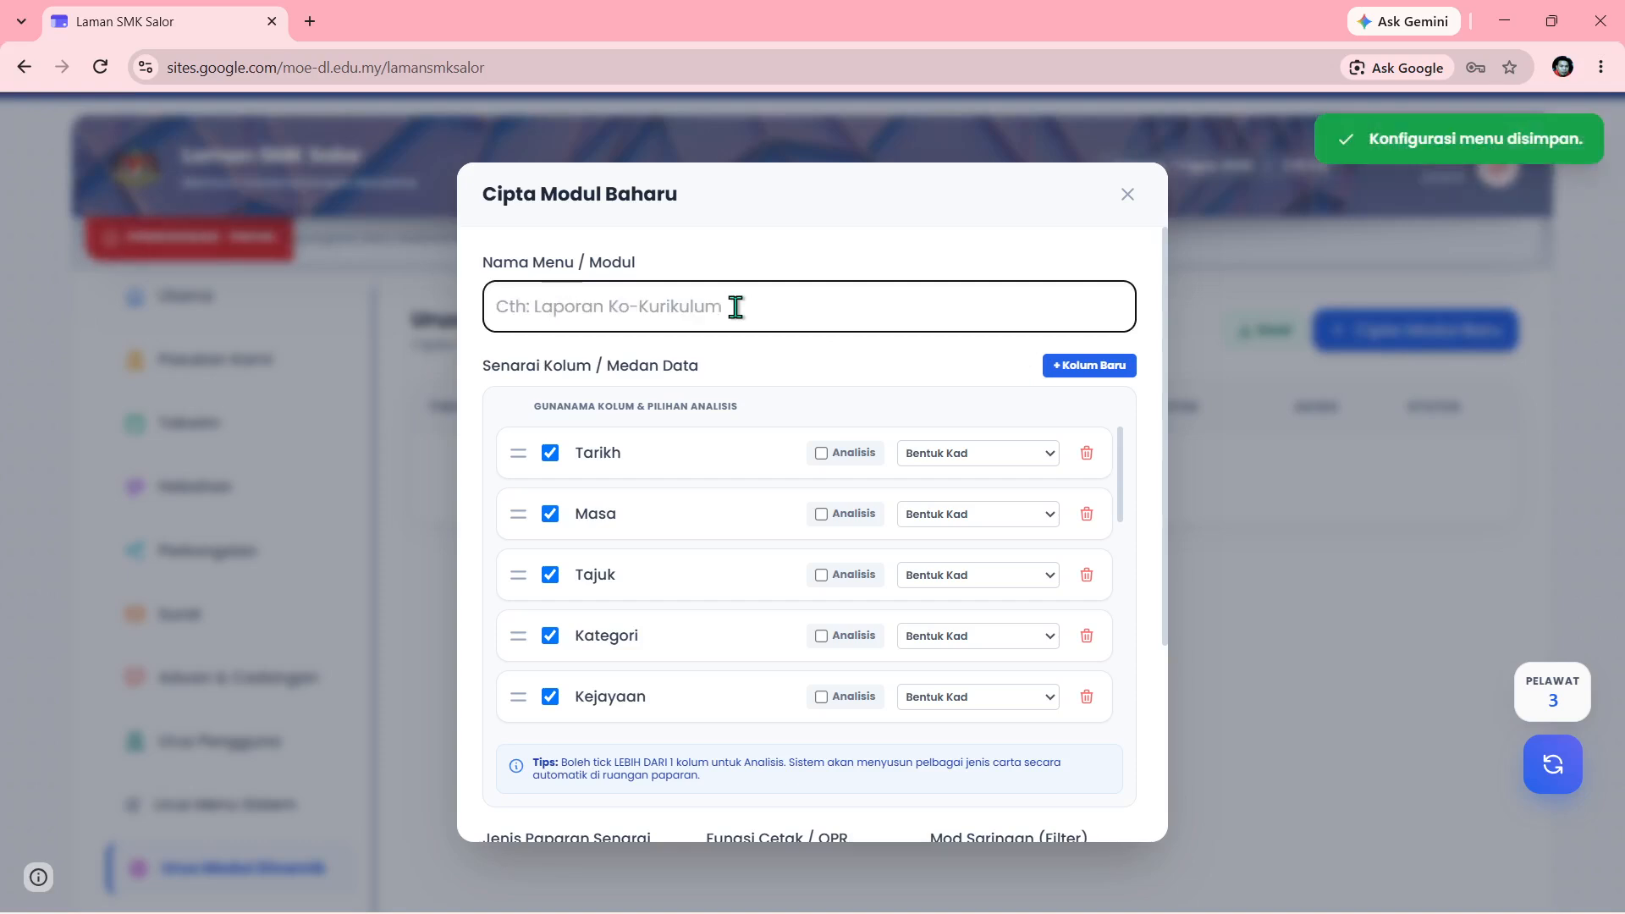
text(poran Program)
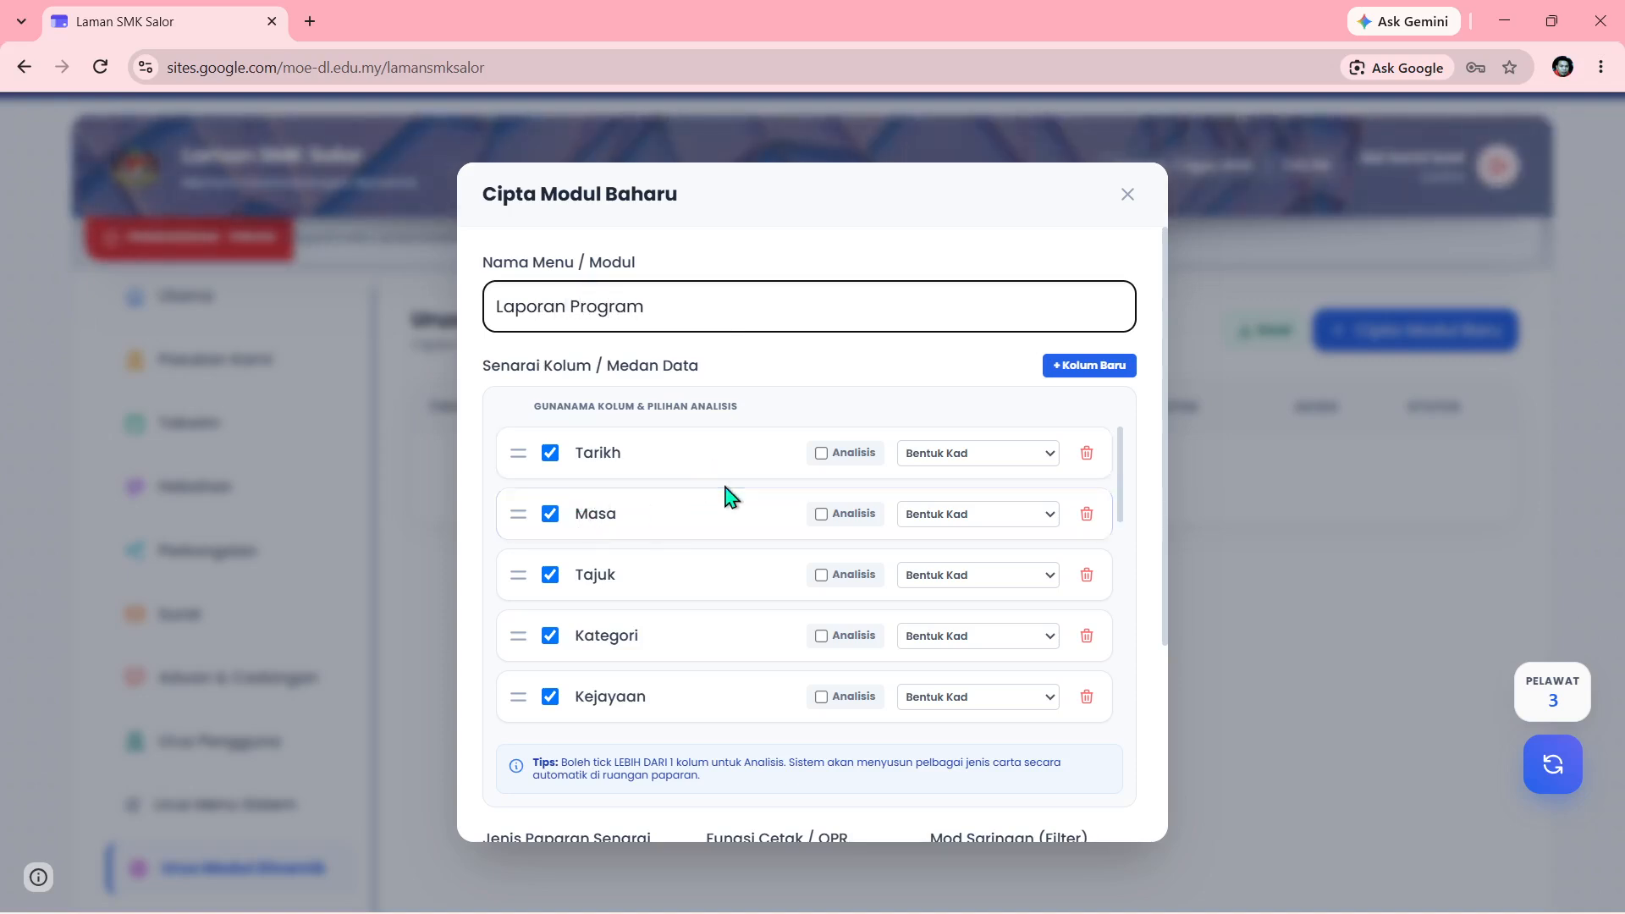
Review the module's columns, set Fungsi Cetak / OPR to Aktif (Cetak Penuh & OPR), and save the Laporan Program module
scroll(768, 508, down, 4)
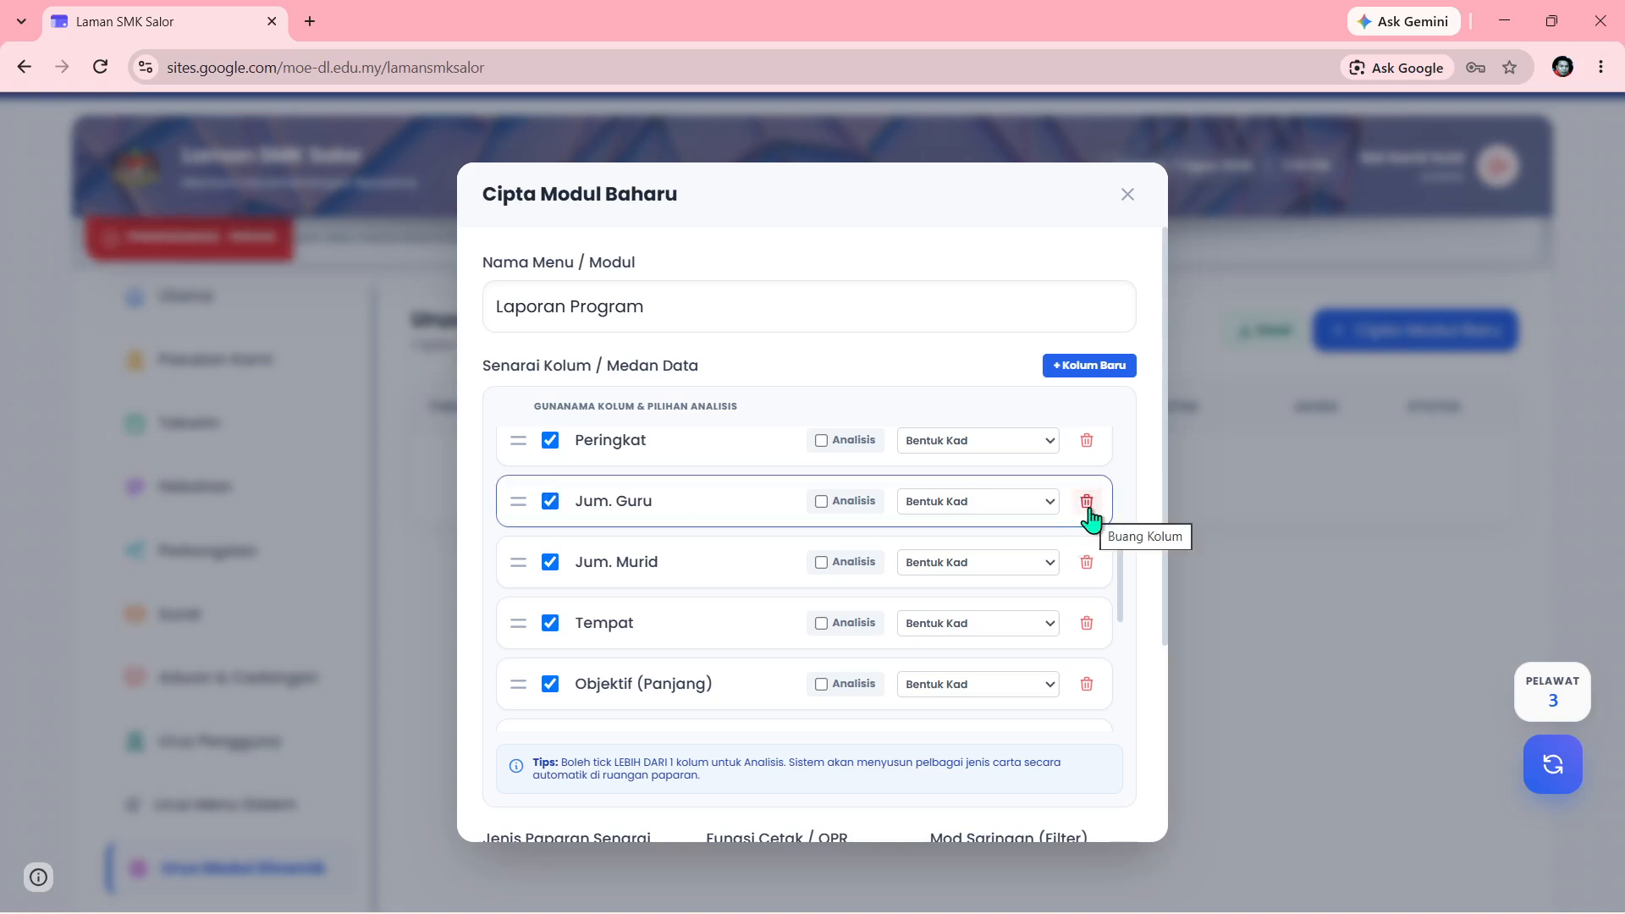
scroll(773, 587, down, 8)
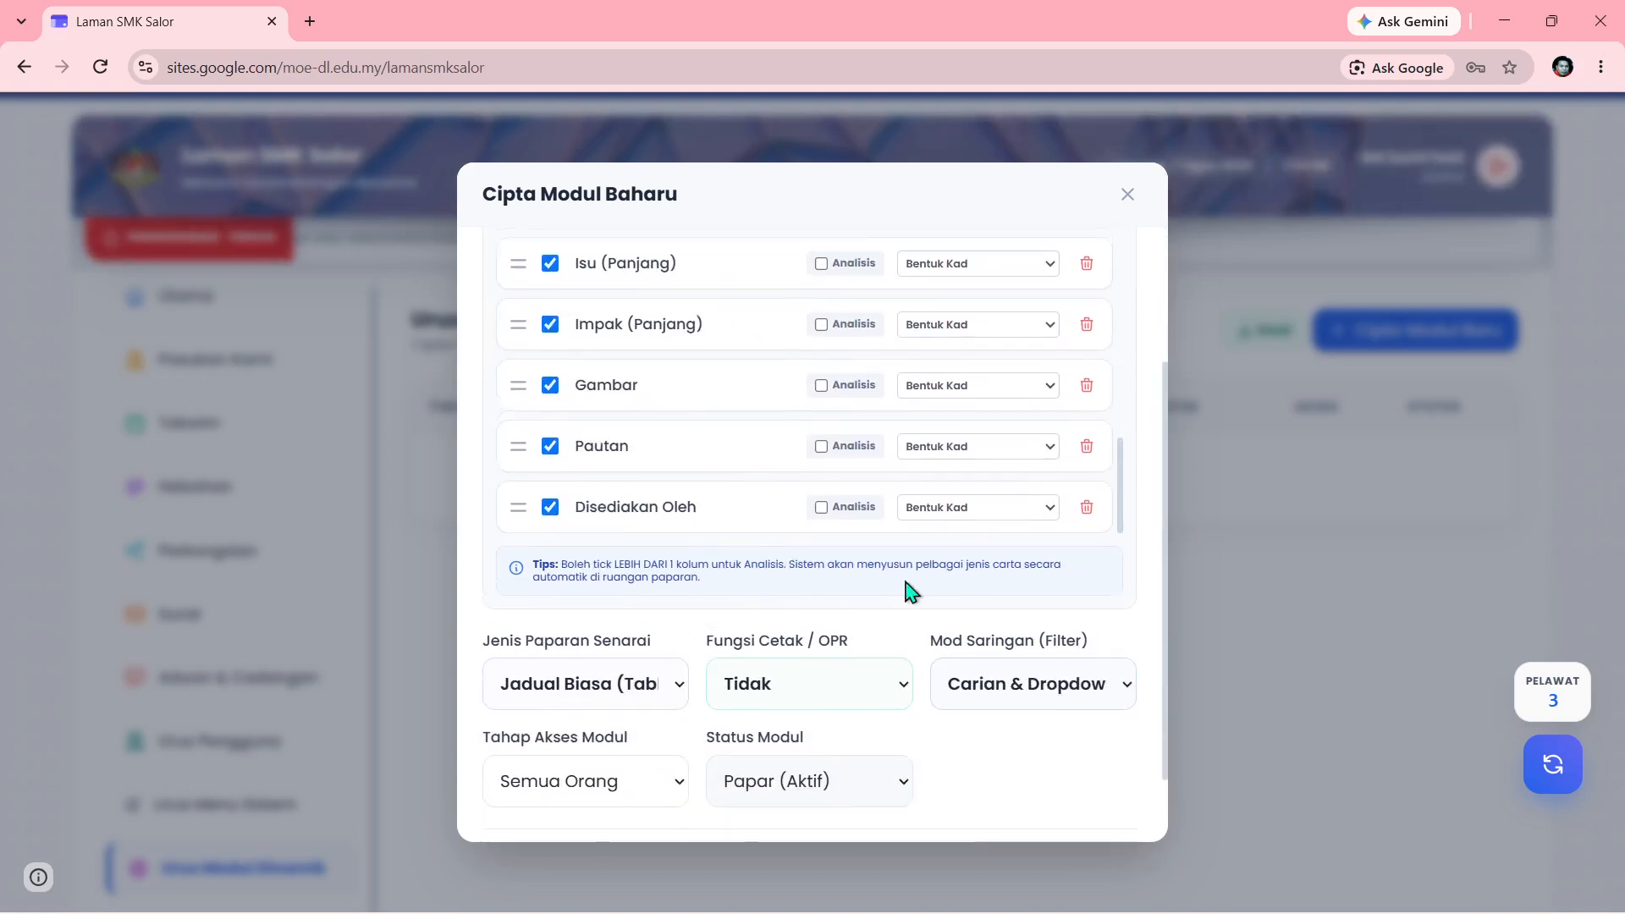
scroll(906, 490, up, 8)
scroll(880, 532, up, 2)
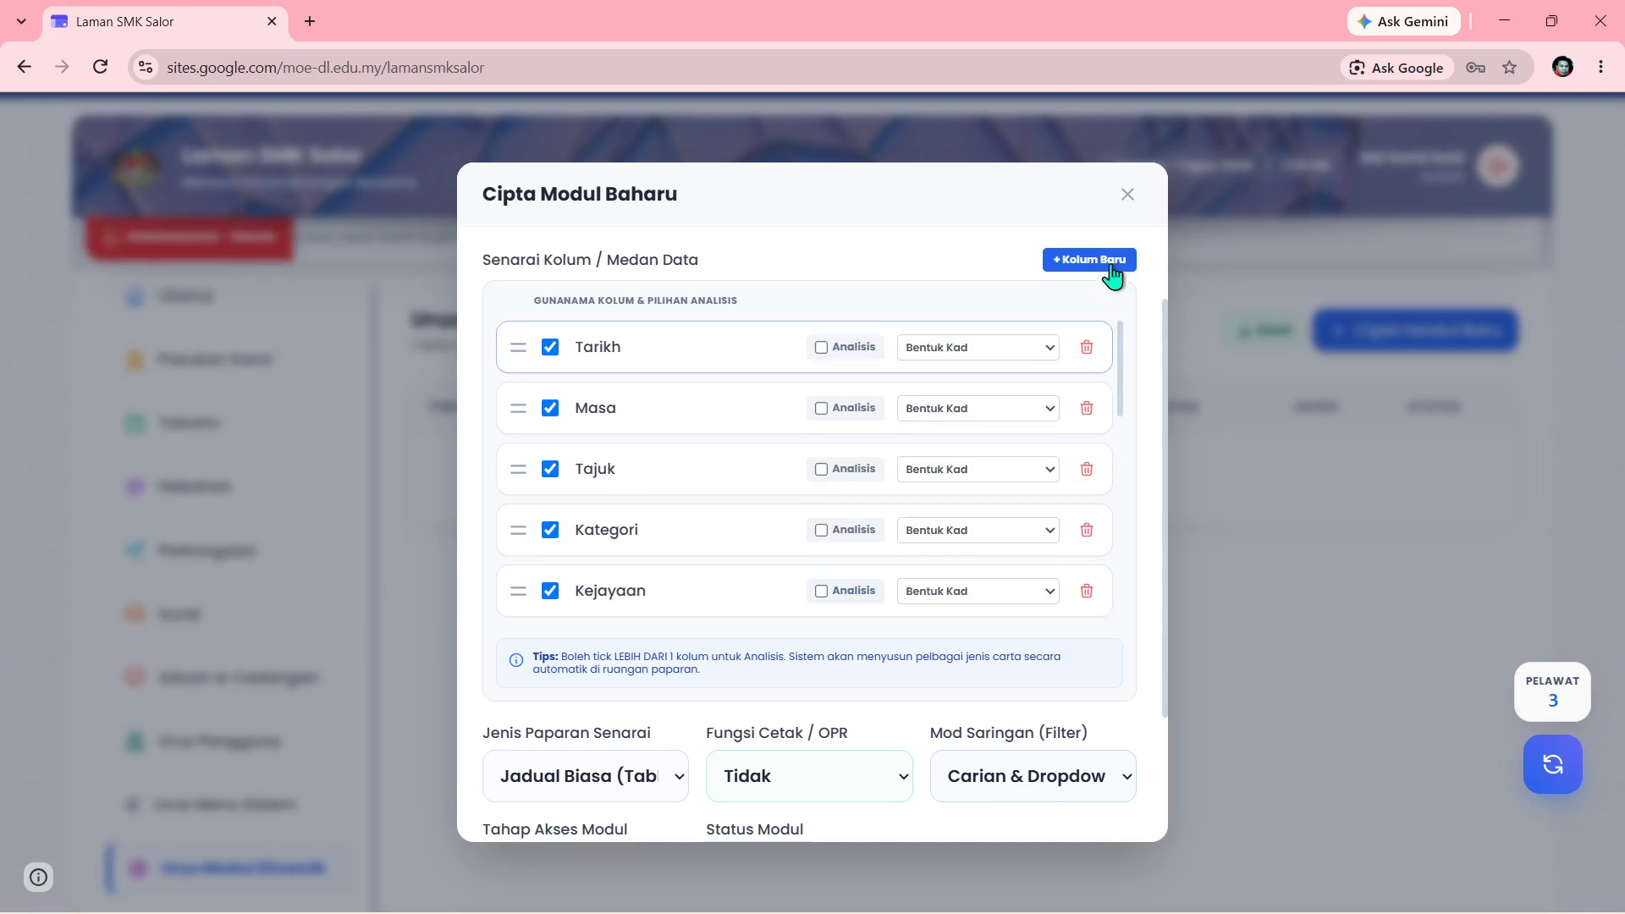
scroll(846, 541, down, 6)
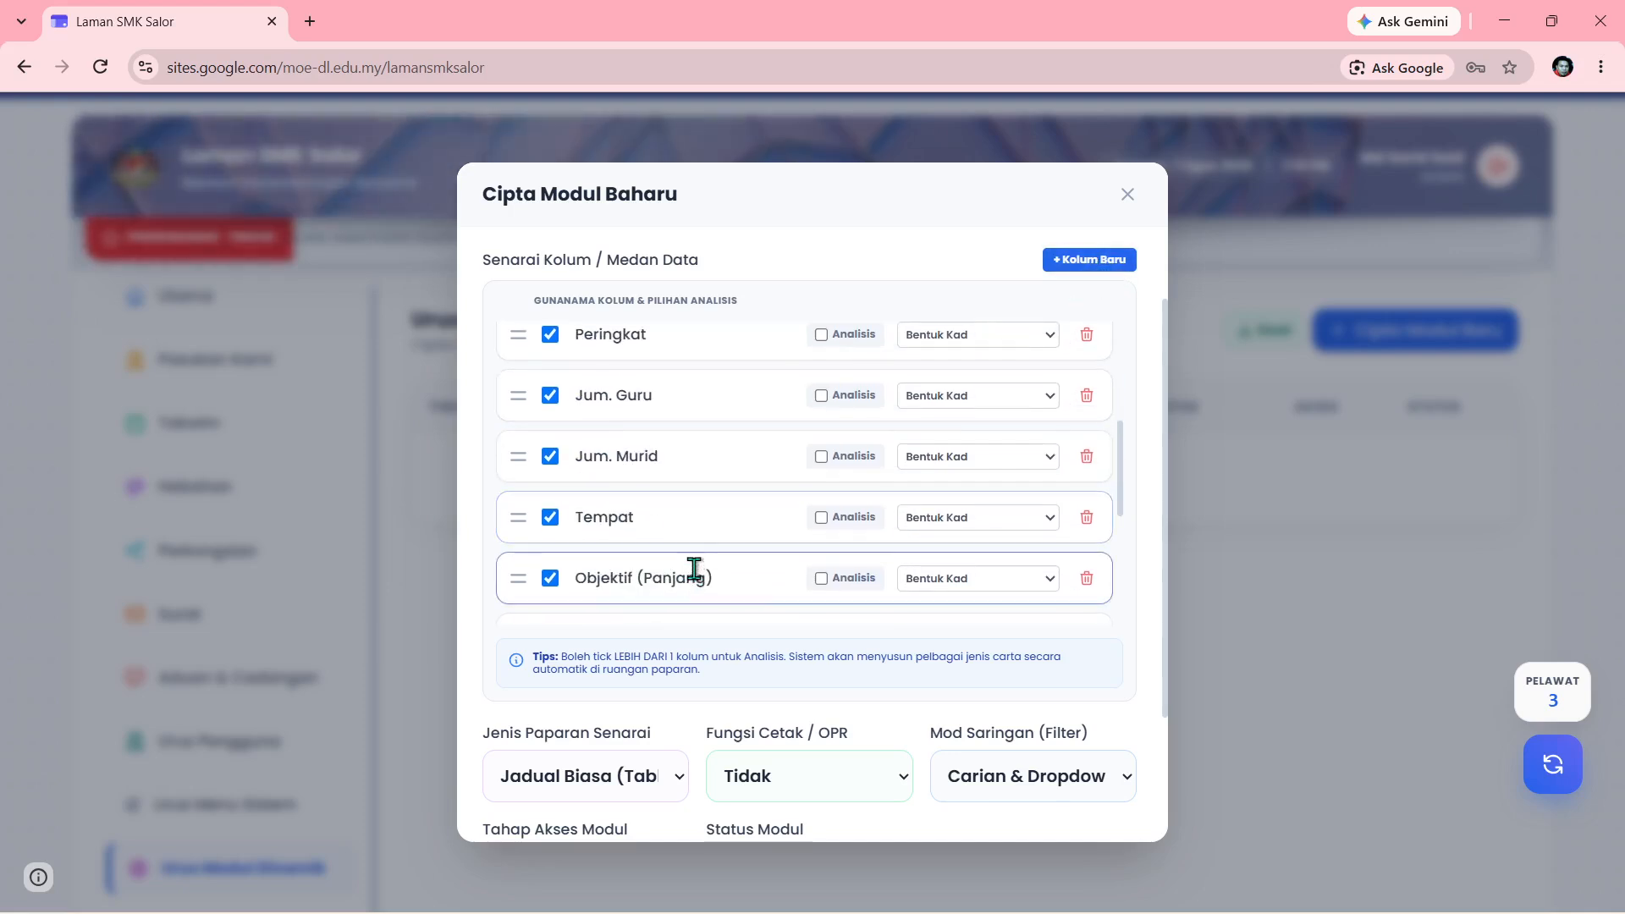
scroll(897, 668, down, 2)
click(815, 604)
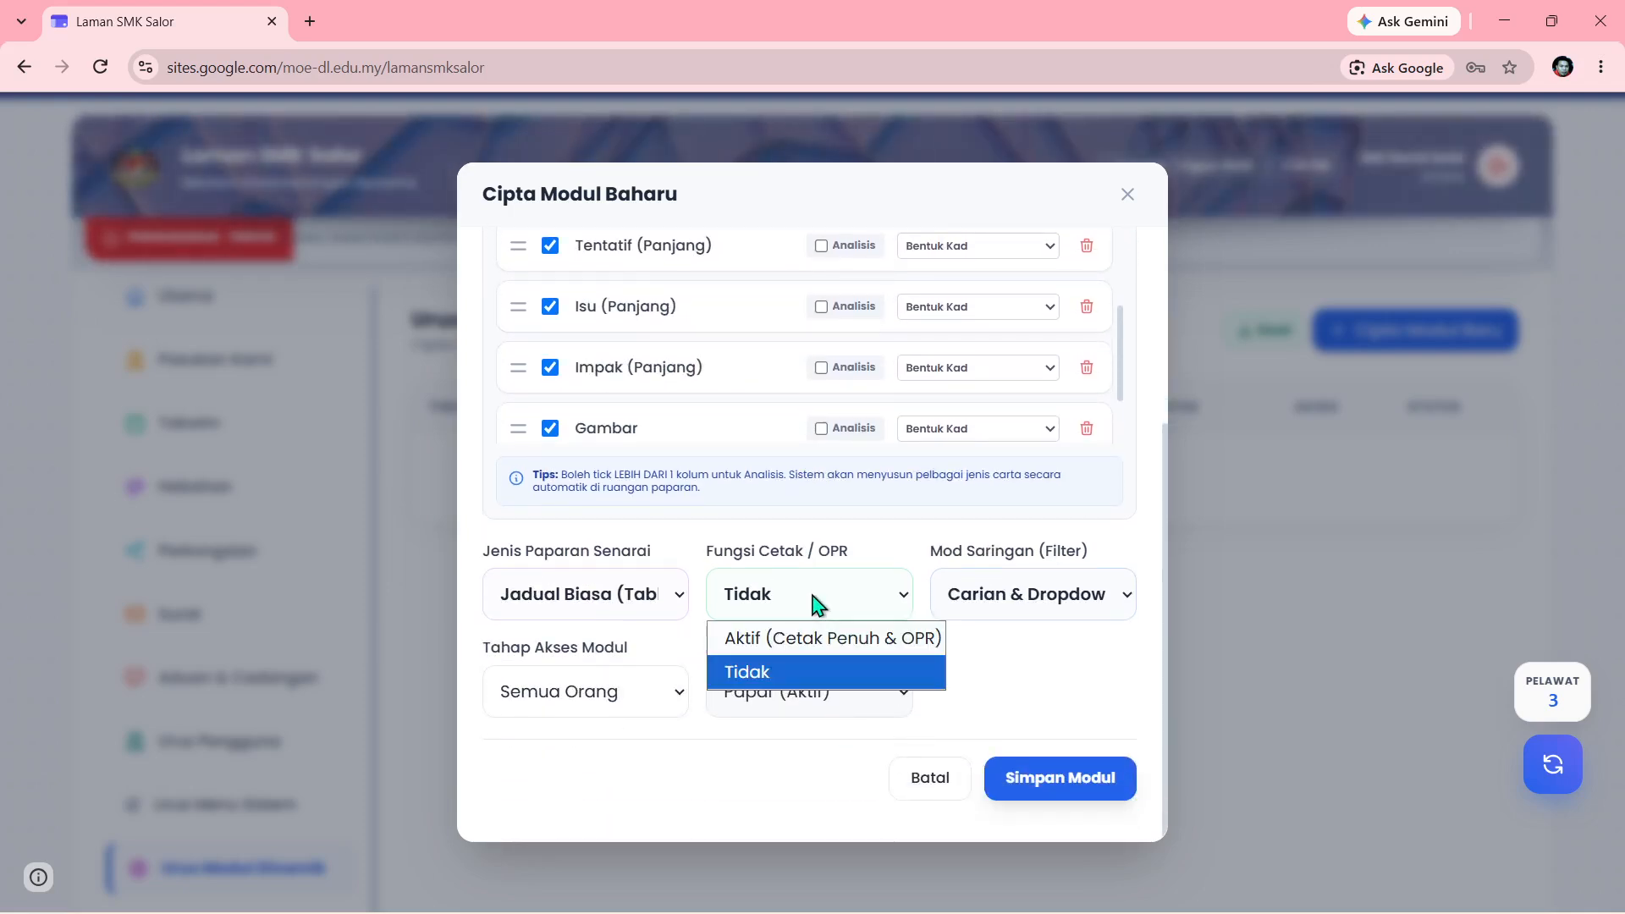
click(802, 640)
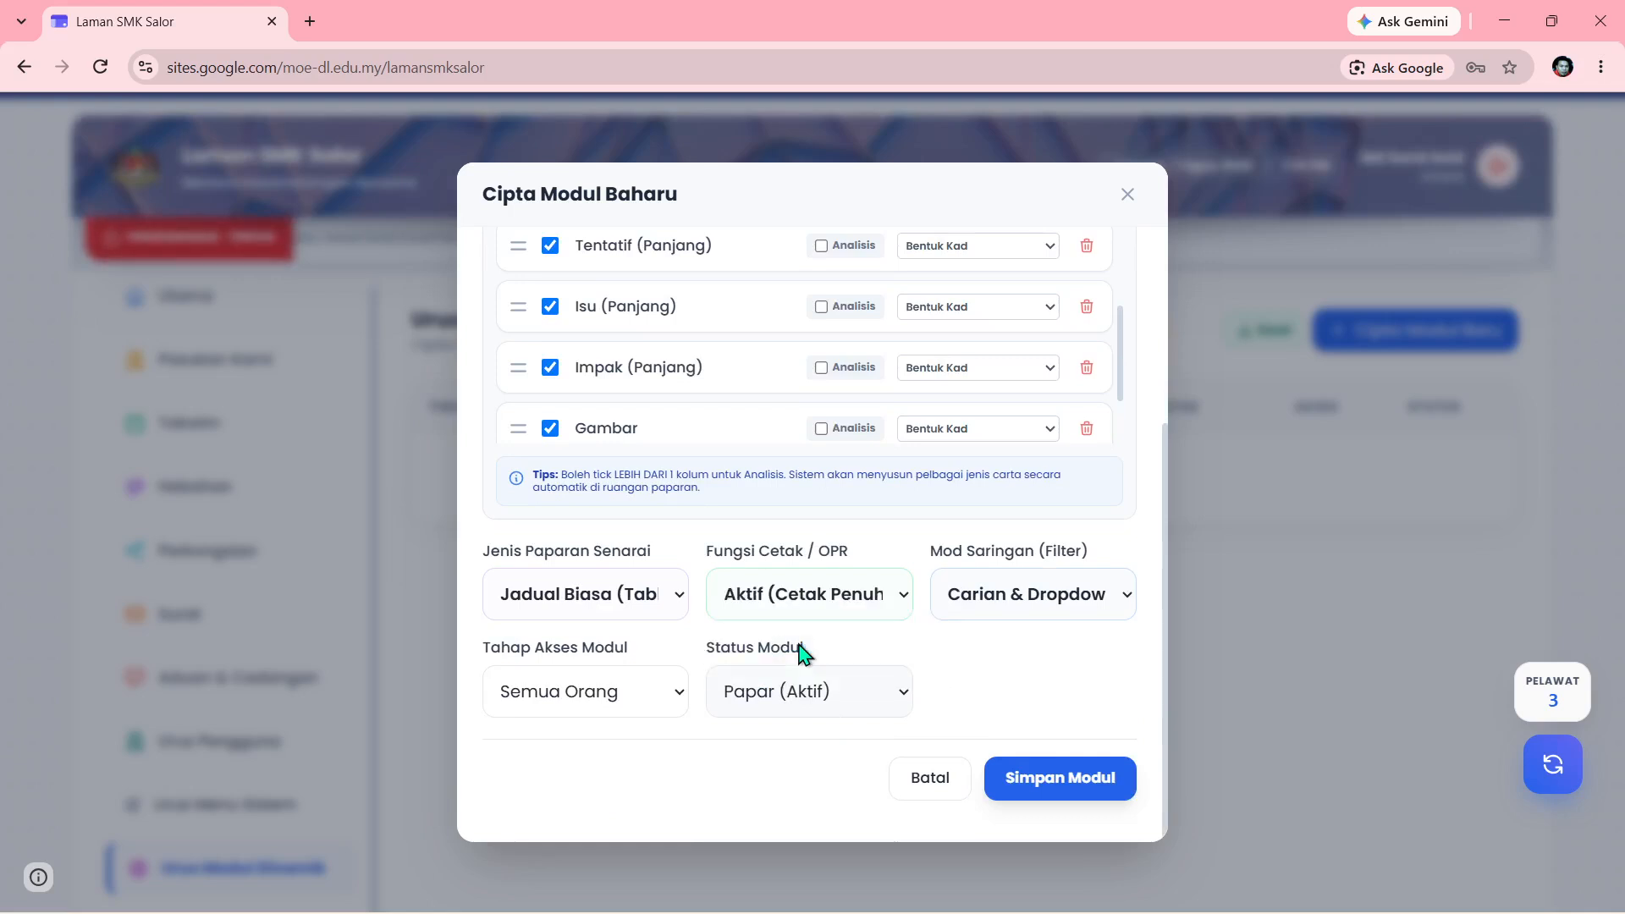
click(1060, 779)
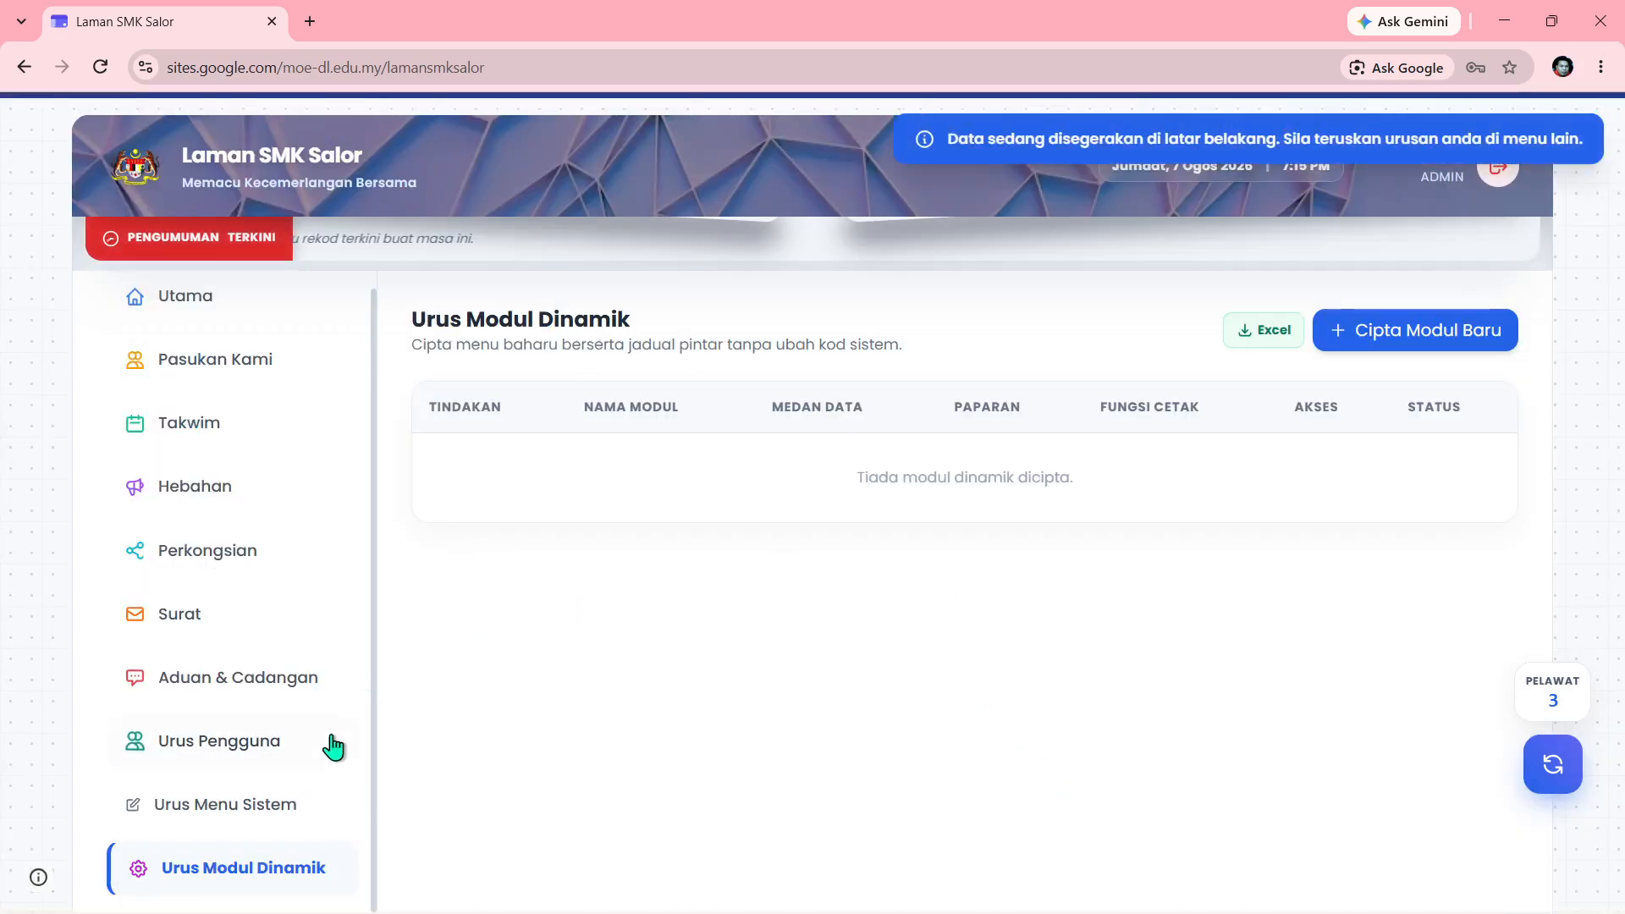
Start another new dynamic module and name it Laporan Kejayaan
click(1436, 341)
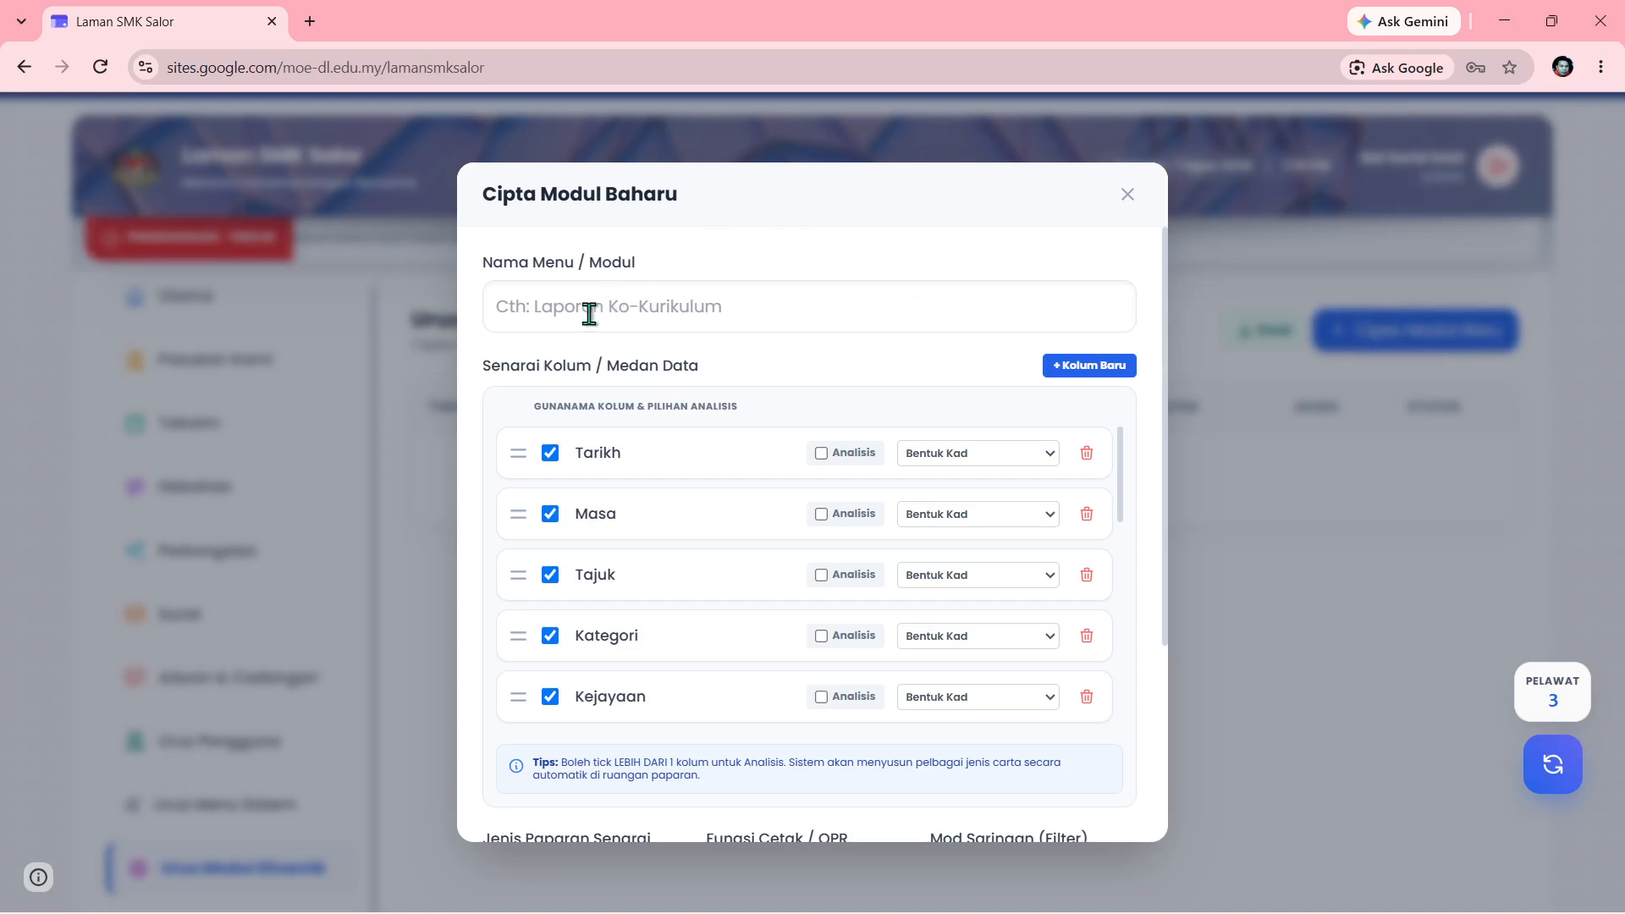
click(589, 314)
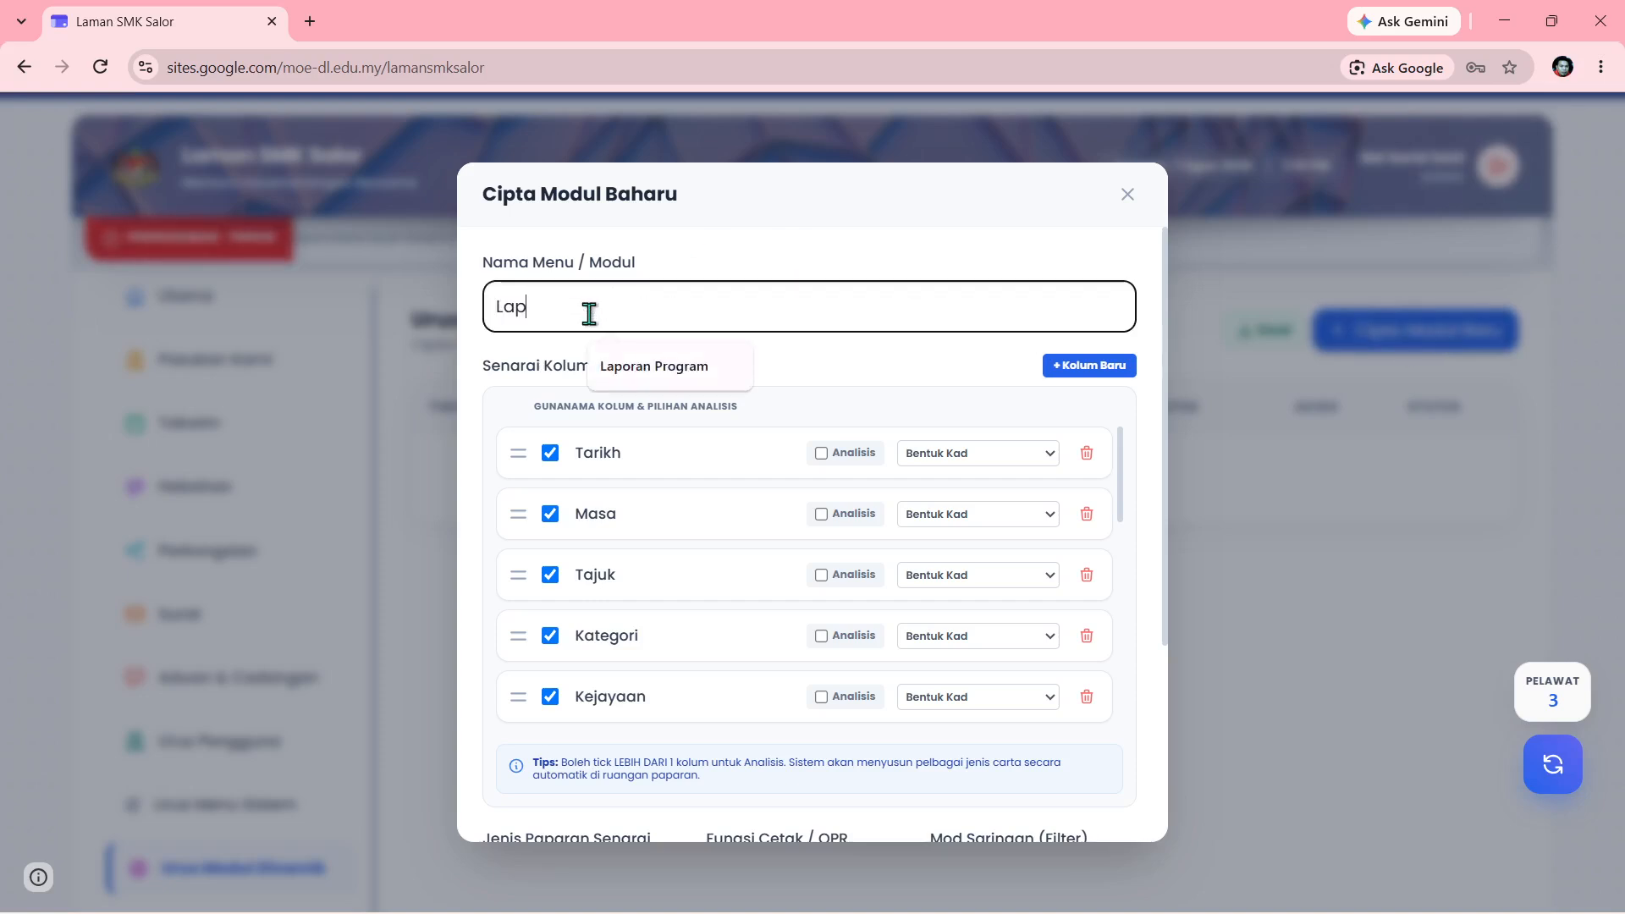
text(Lap)
click(634, 366)
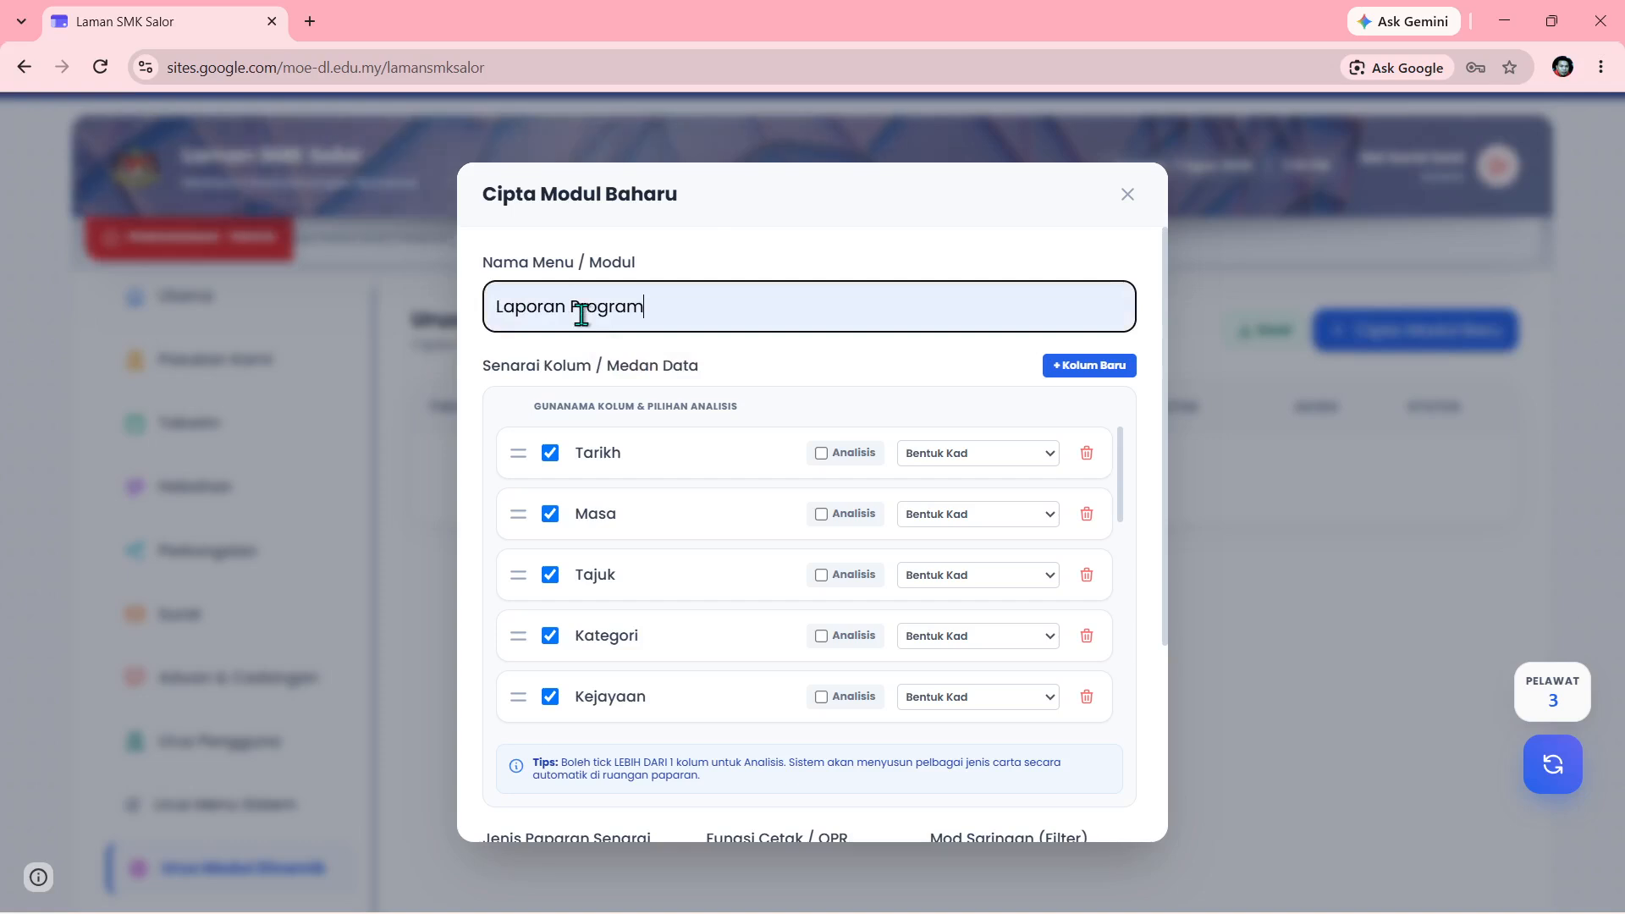
drag(569, 306, 711, 310)
text(K)
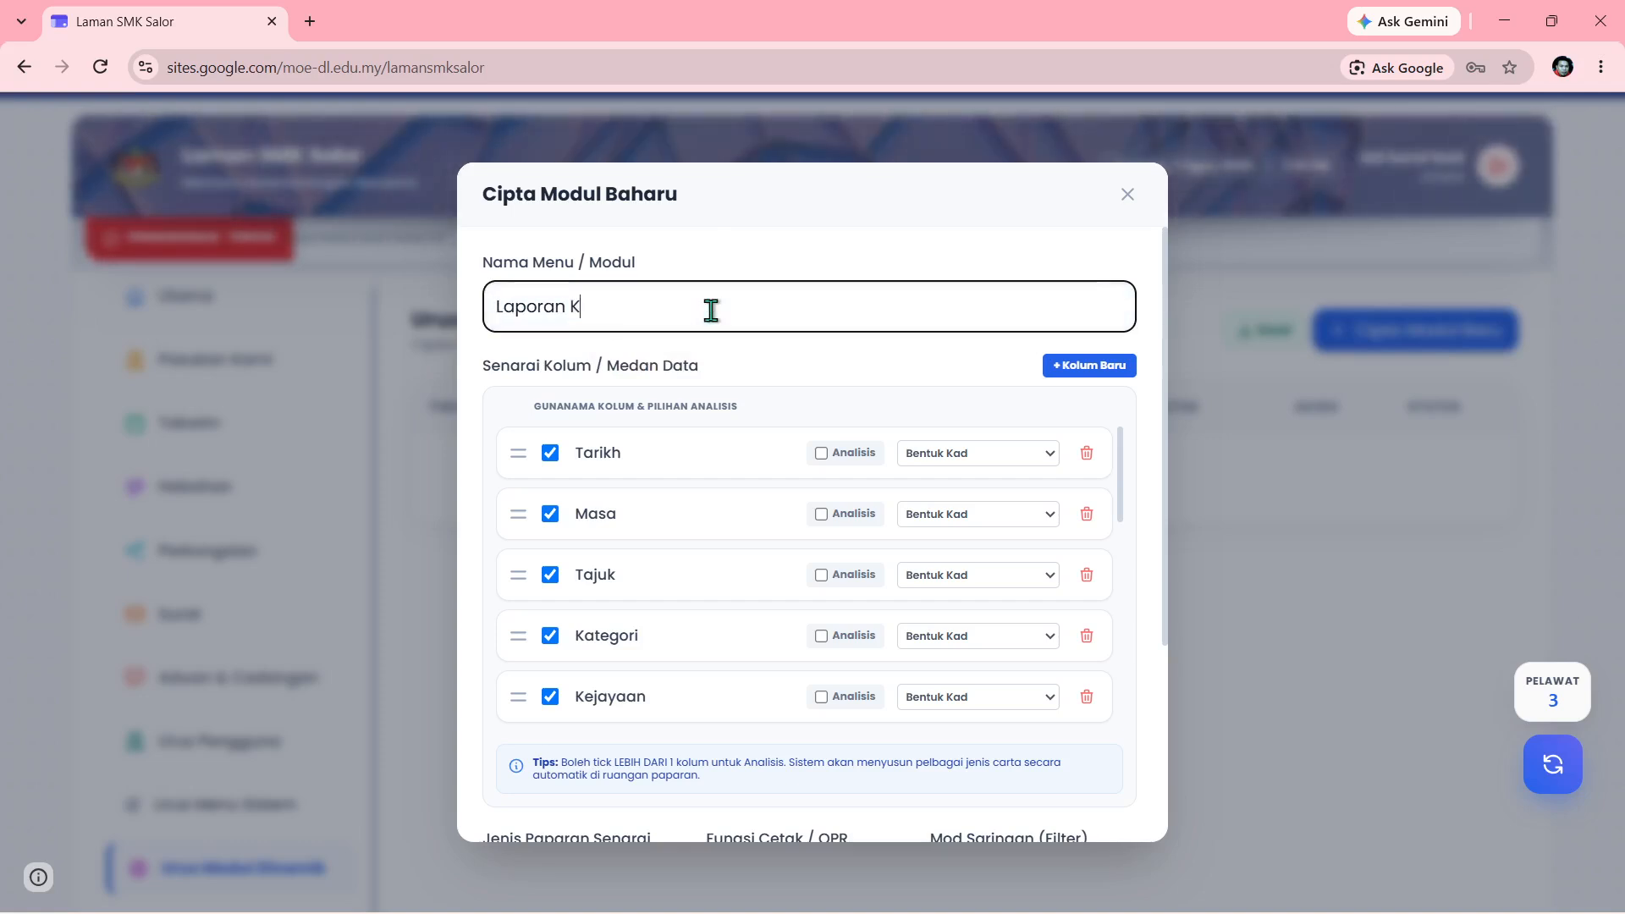
text(ejayaan)
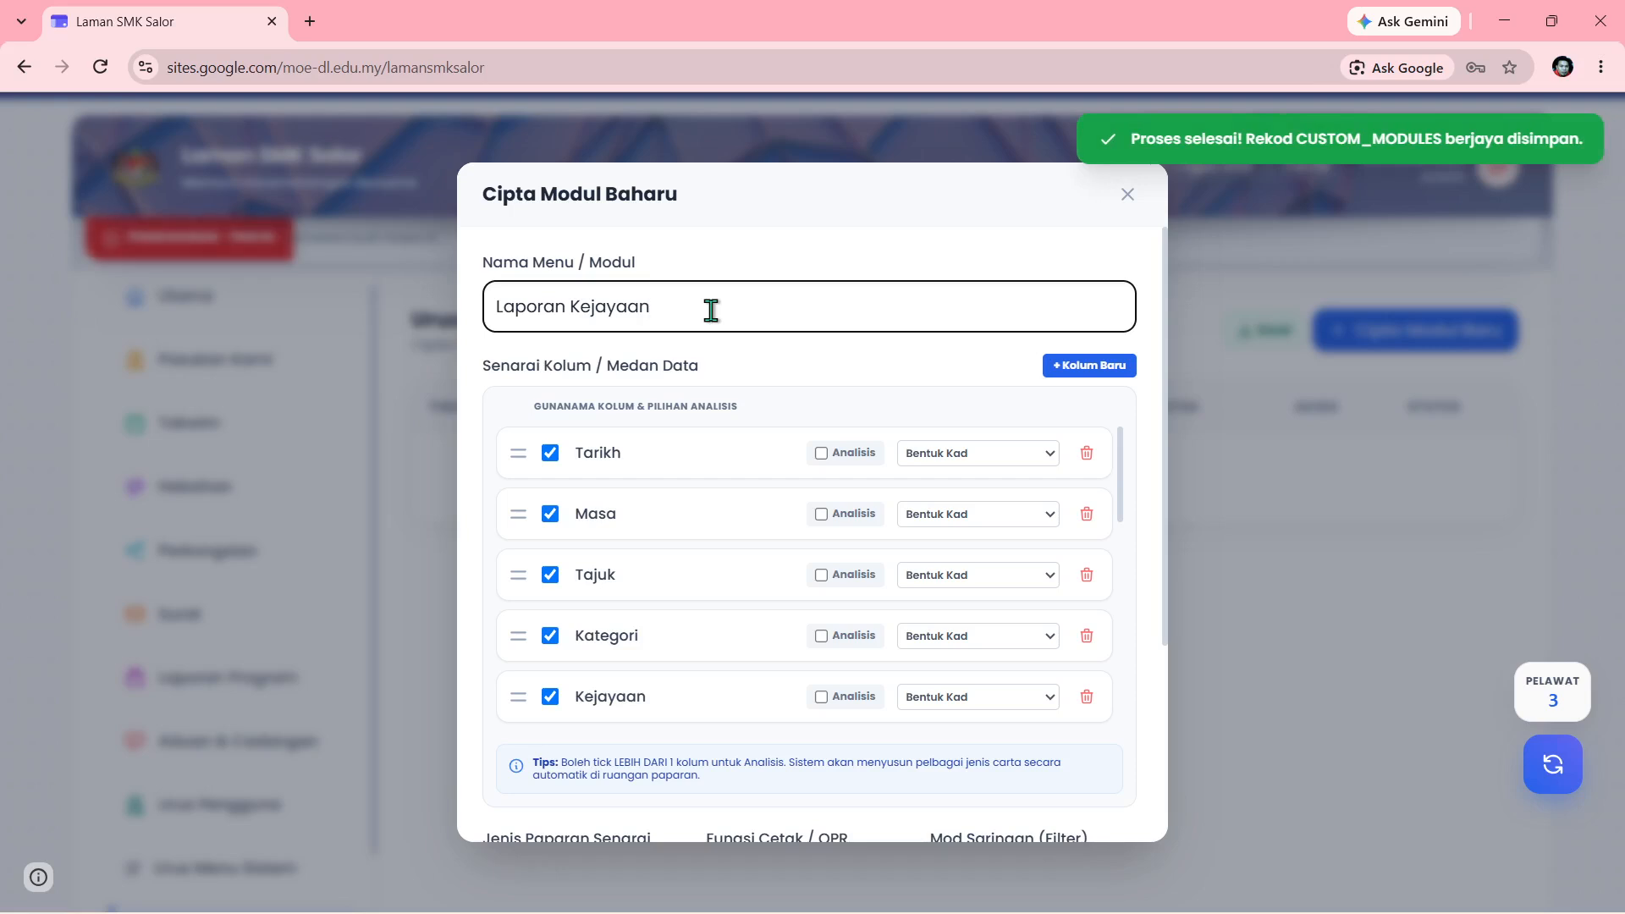
Set Fungsi Cetak / OPR to Aktif (Cetak Penuh & OPR) for the Laporan Kejayaan module and save it
scroll(747, 558, down, 5)
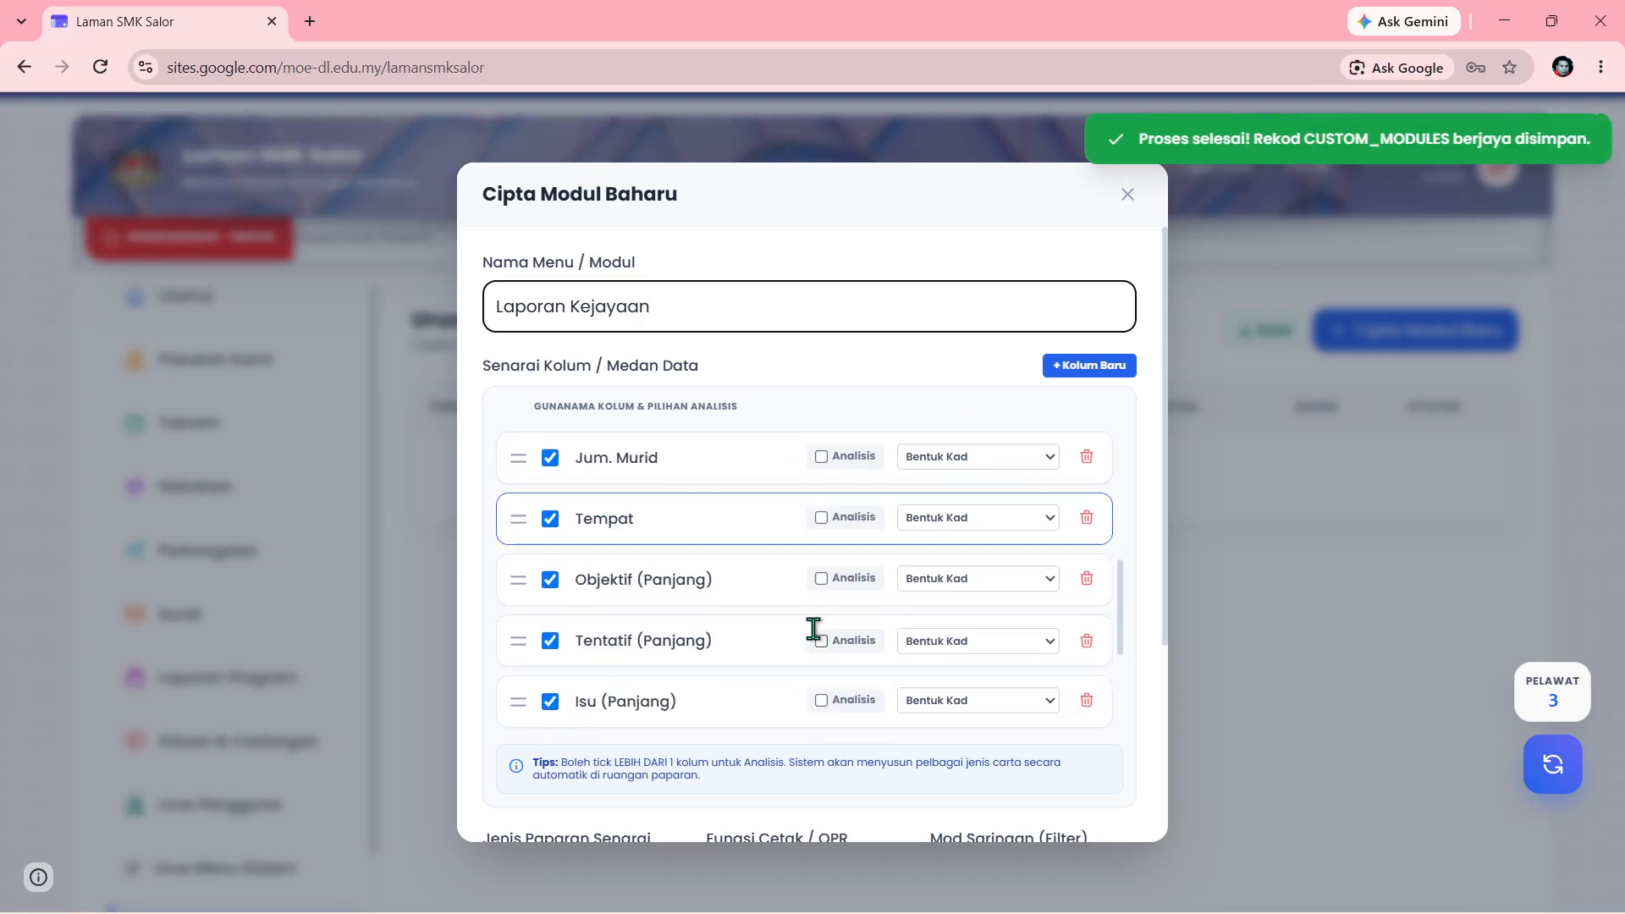
scroll(909, 615, down, 8)
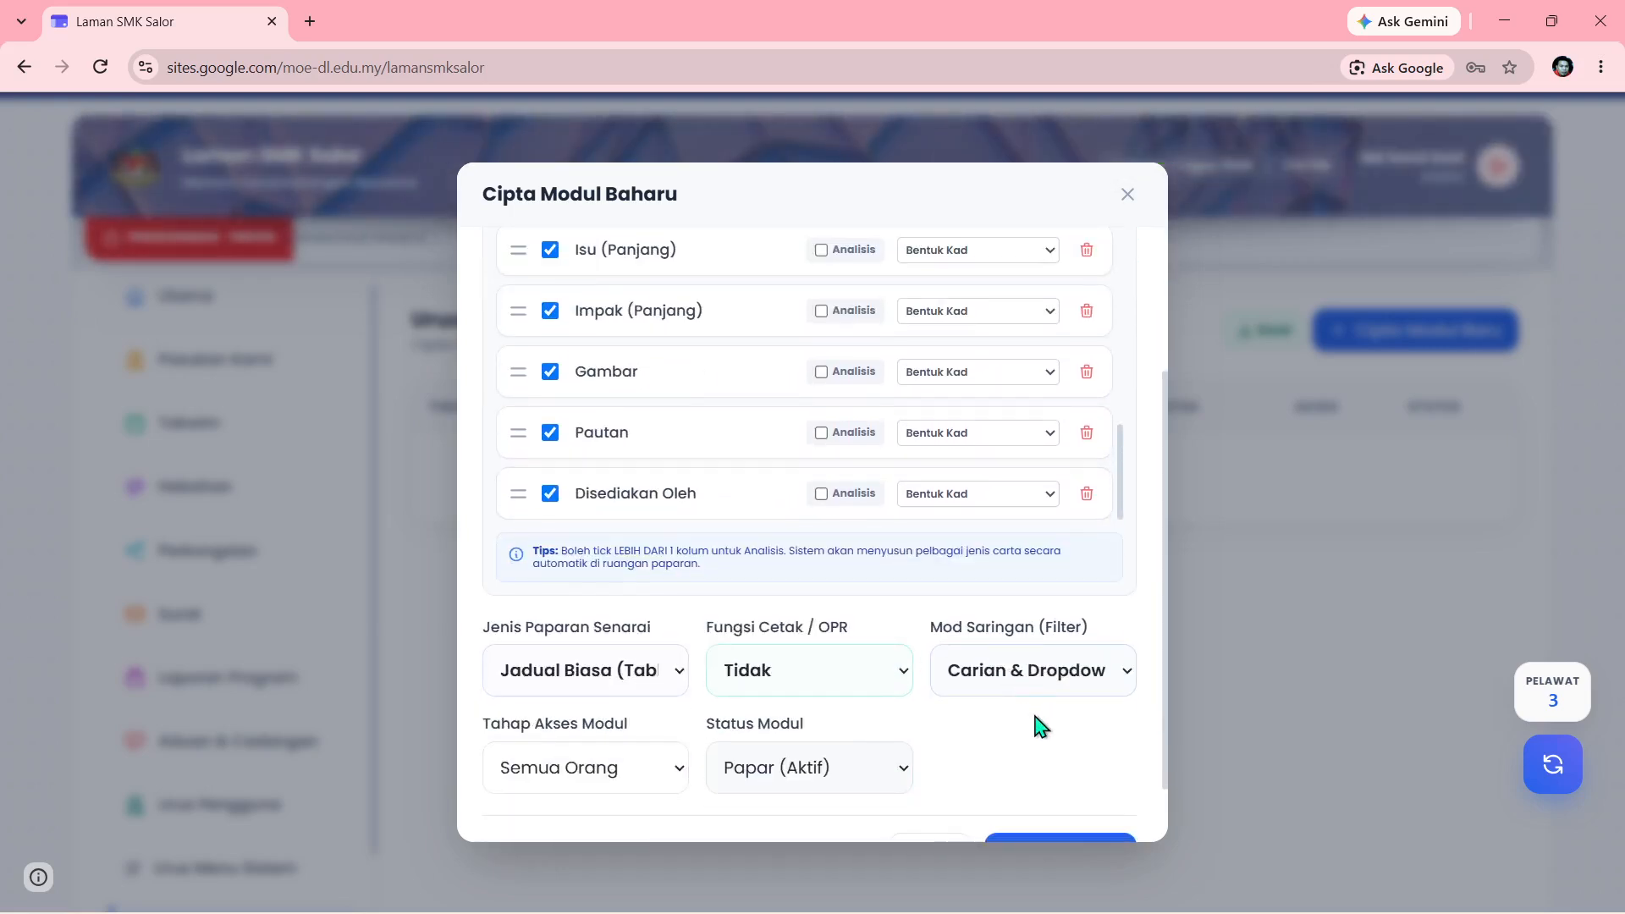
click(816, 668)
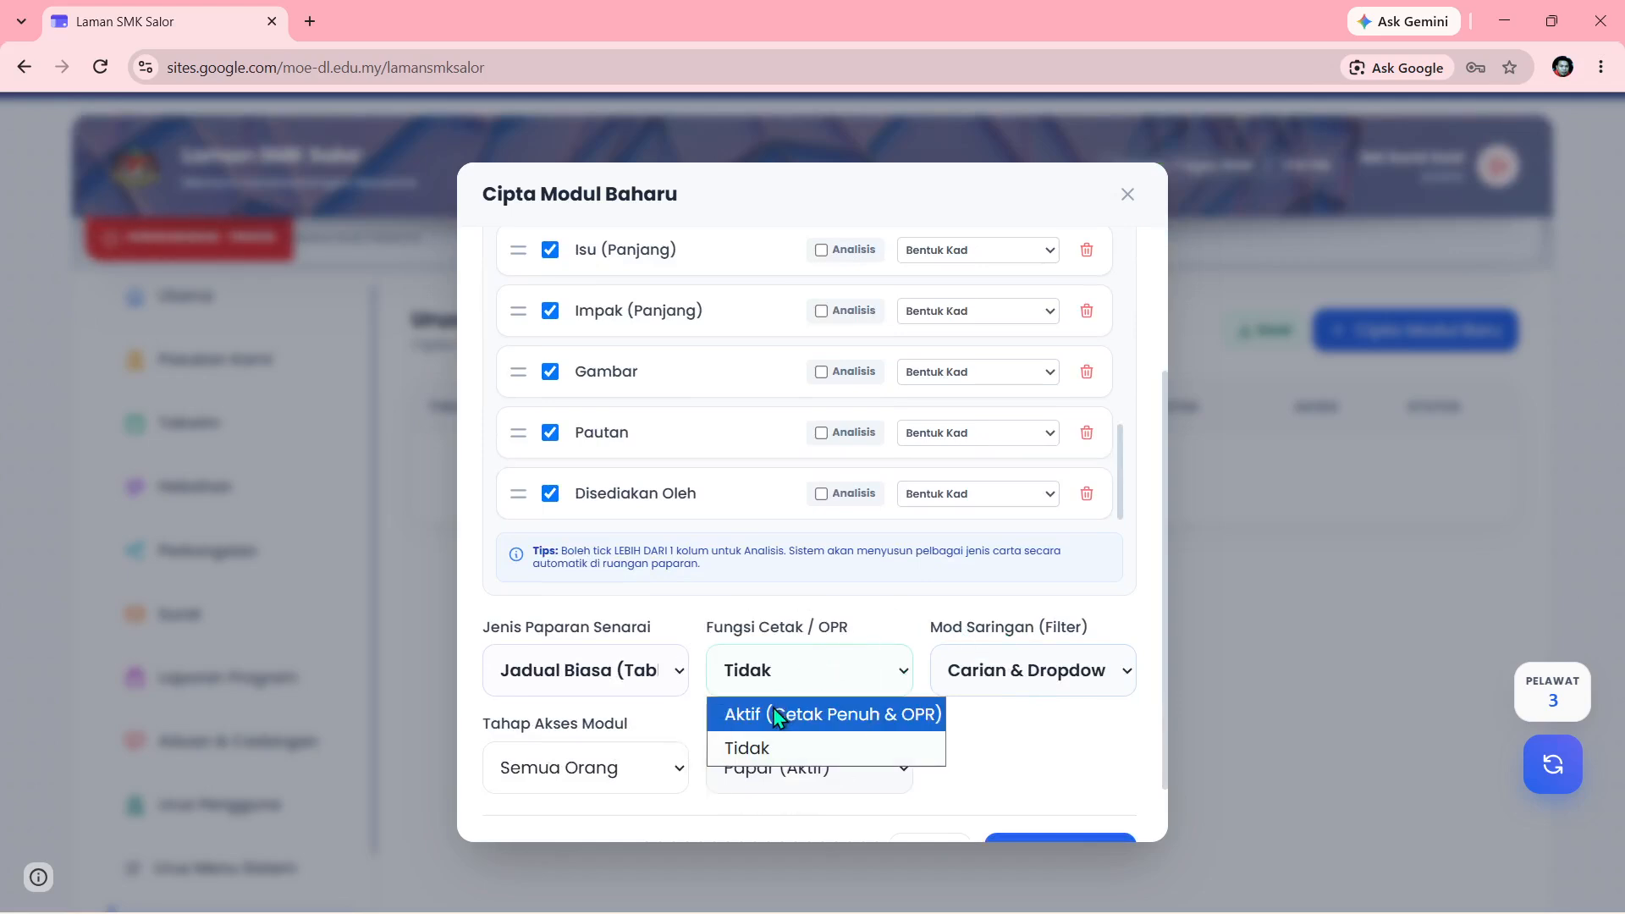
click(778, 716)
scroll(1015, 728, down, 1)
click(1051, 780)
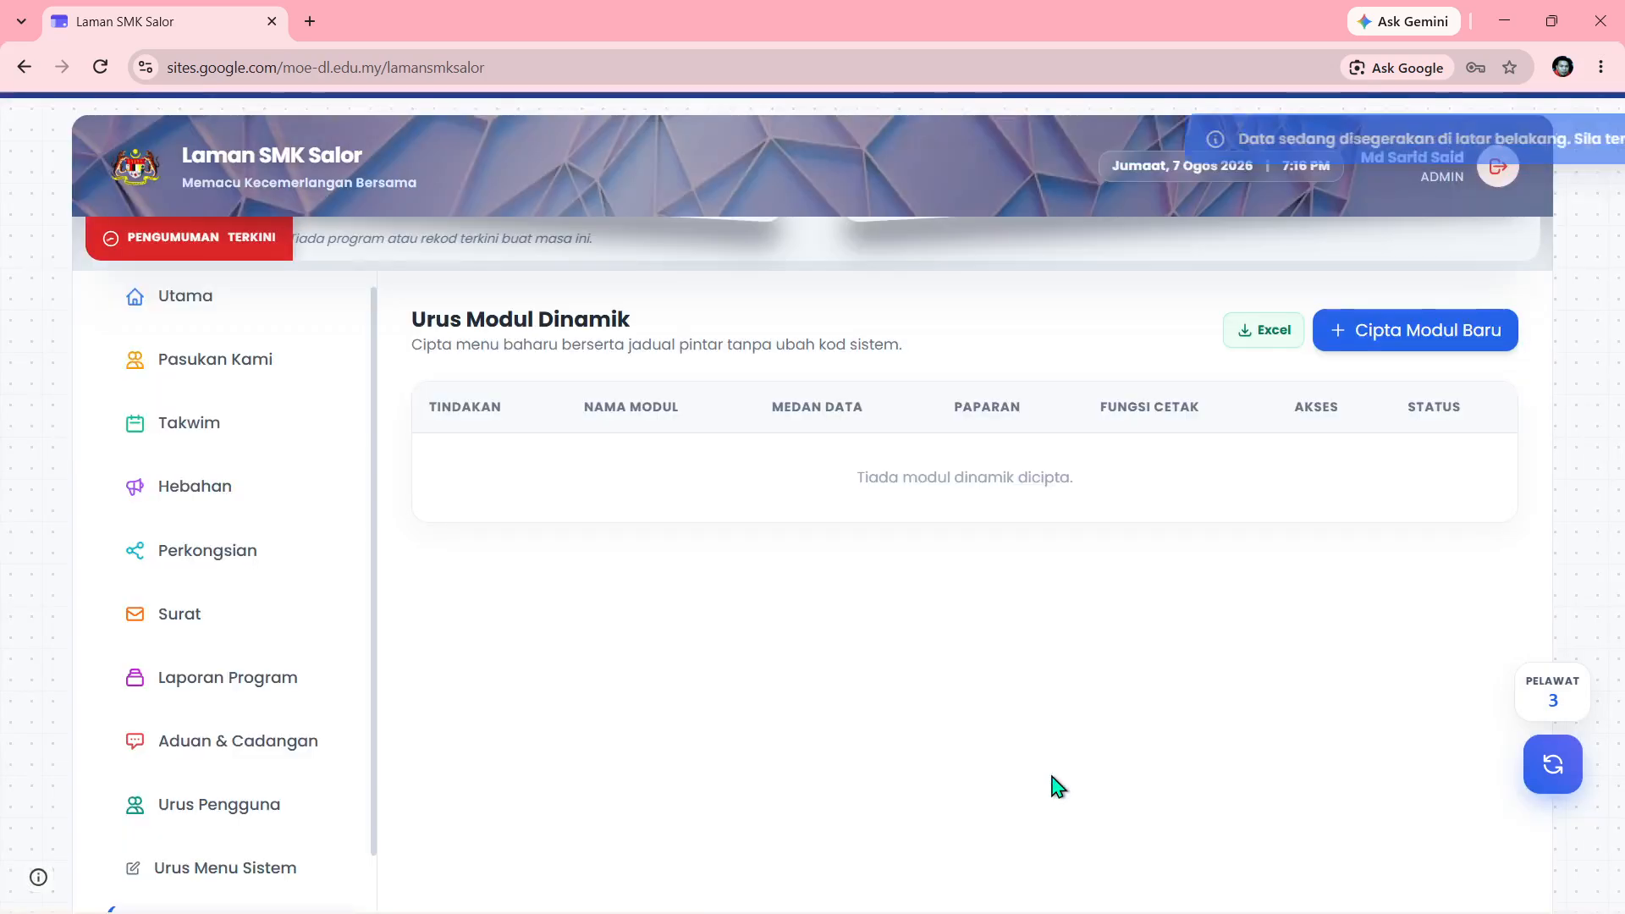
Start a third dynamic module and name it Laporan PLC
click(1380, 337)
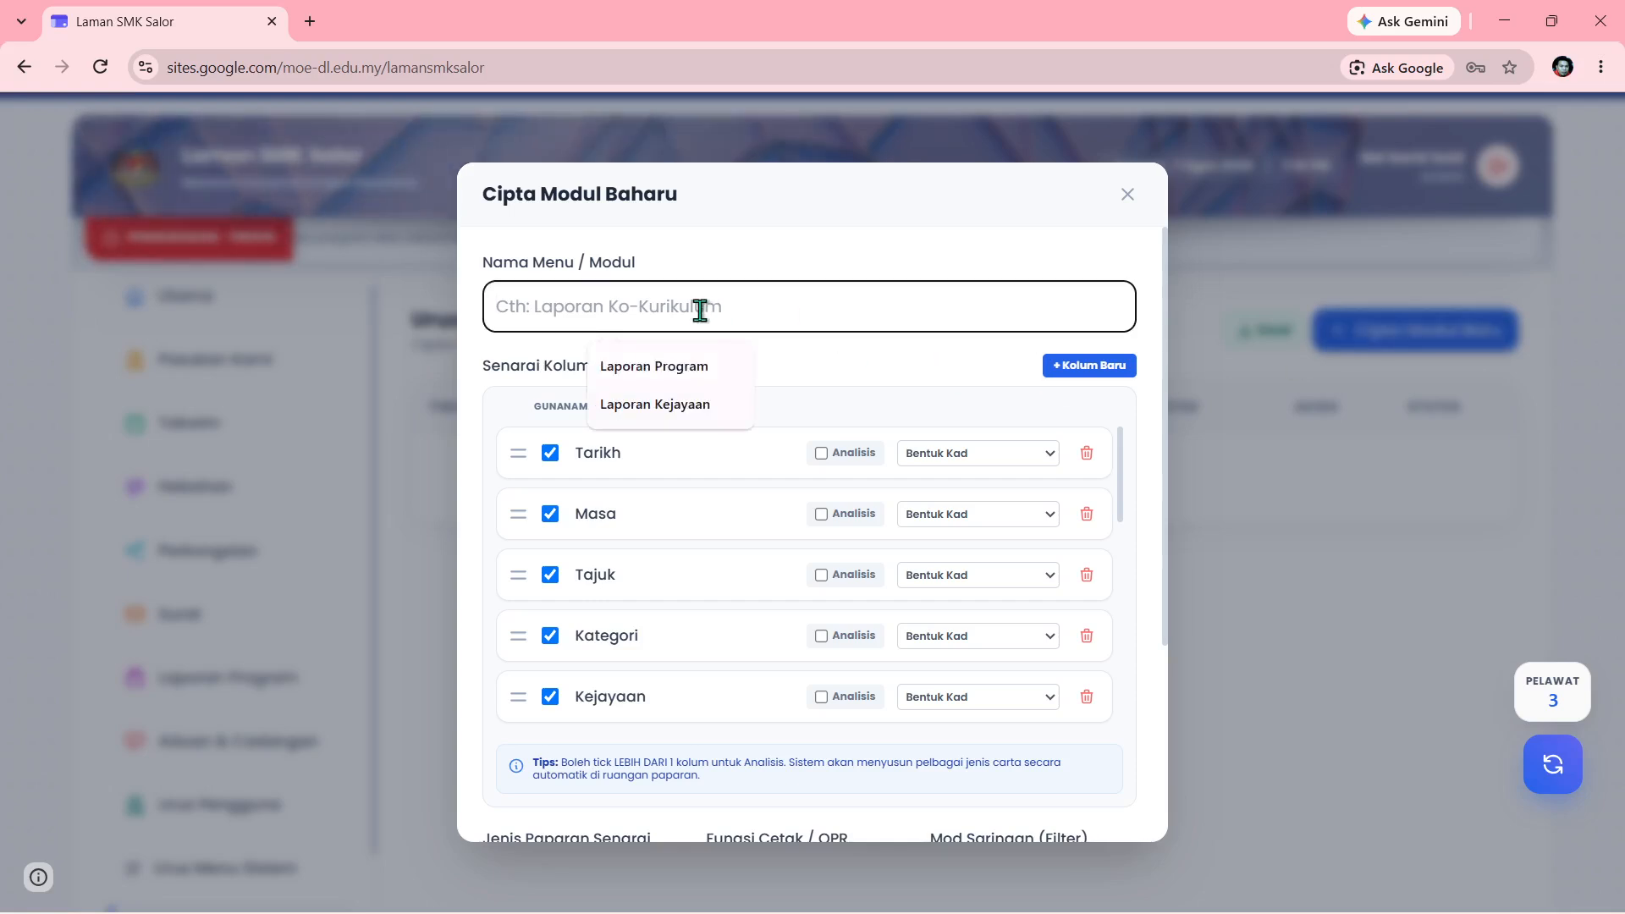
click(682, 366)
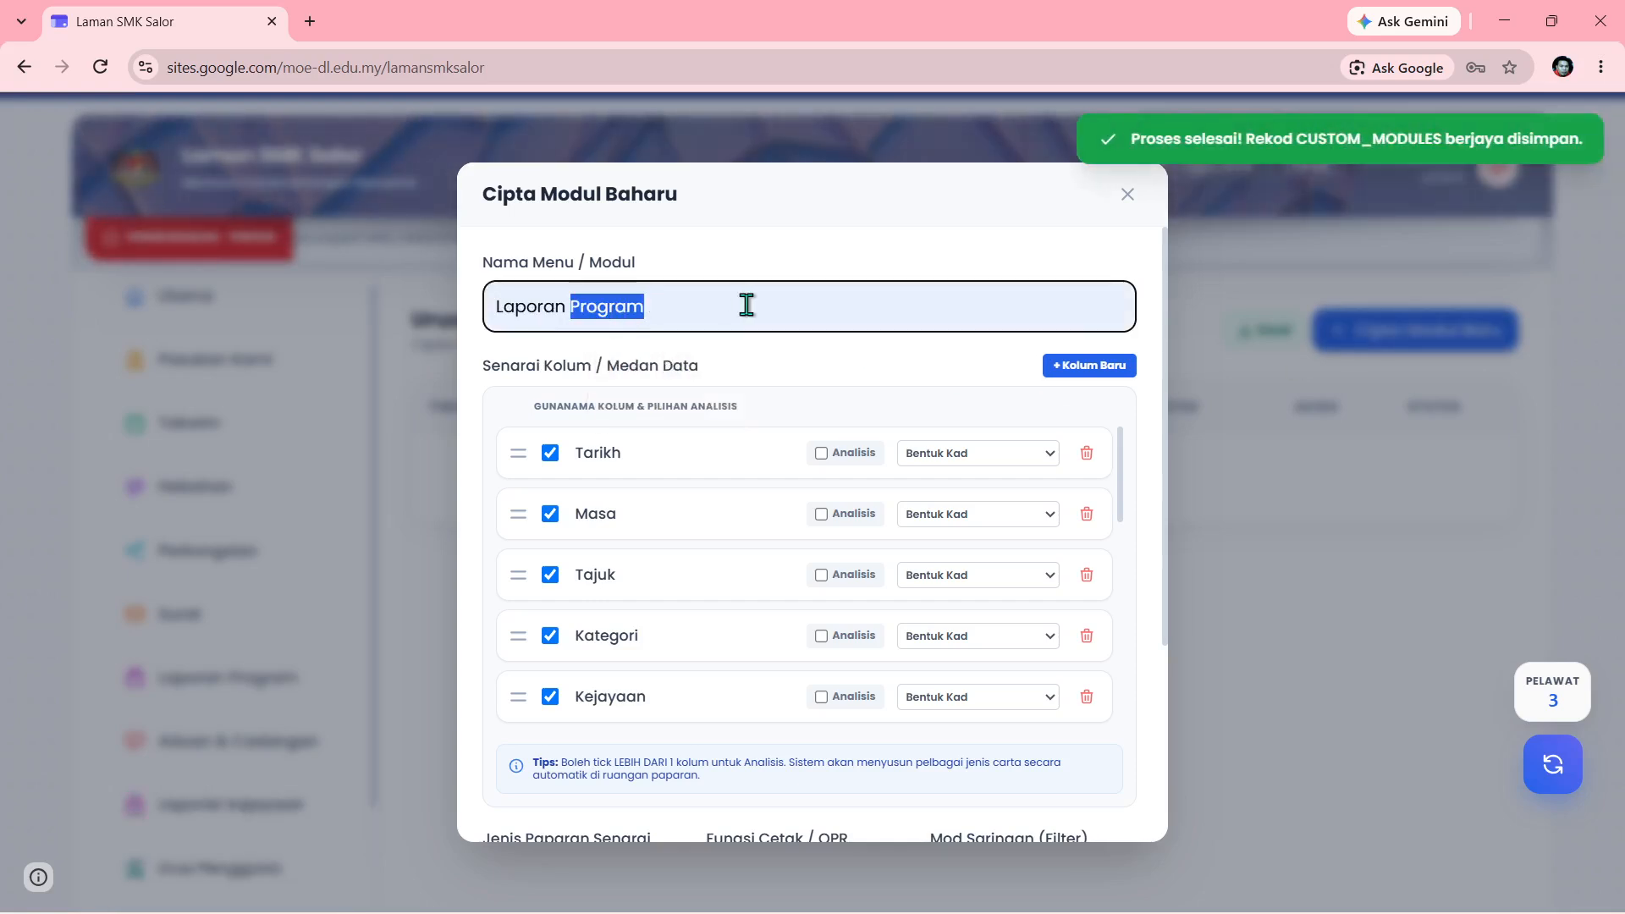
text(PLC)
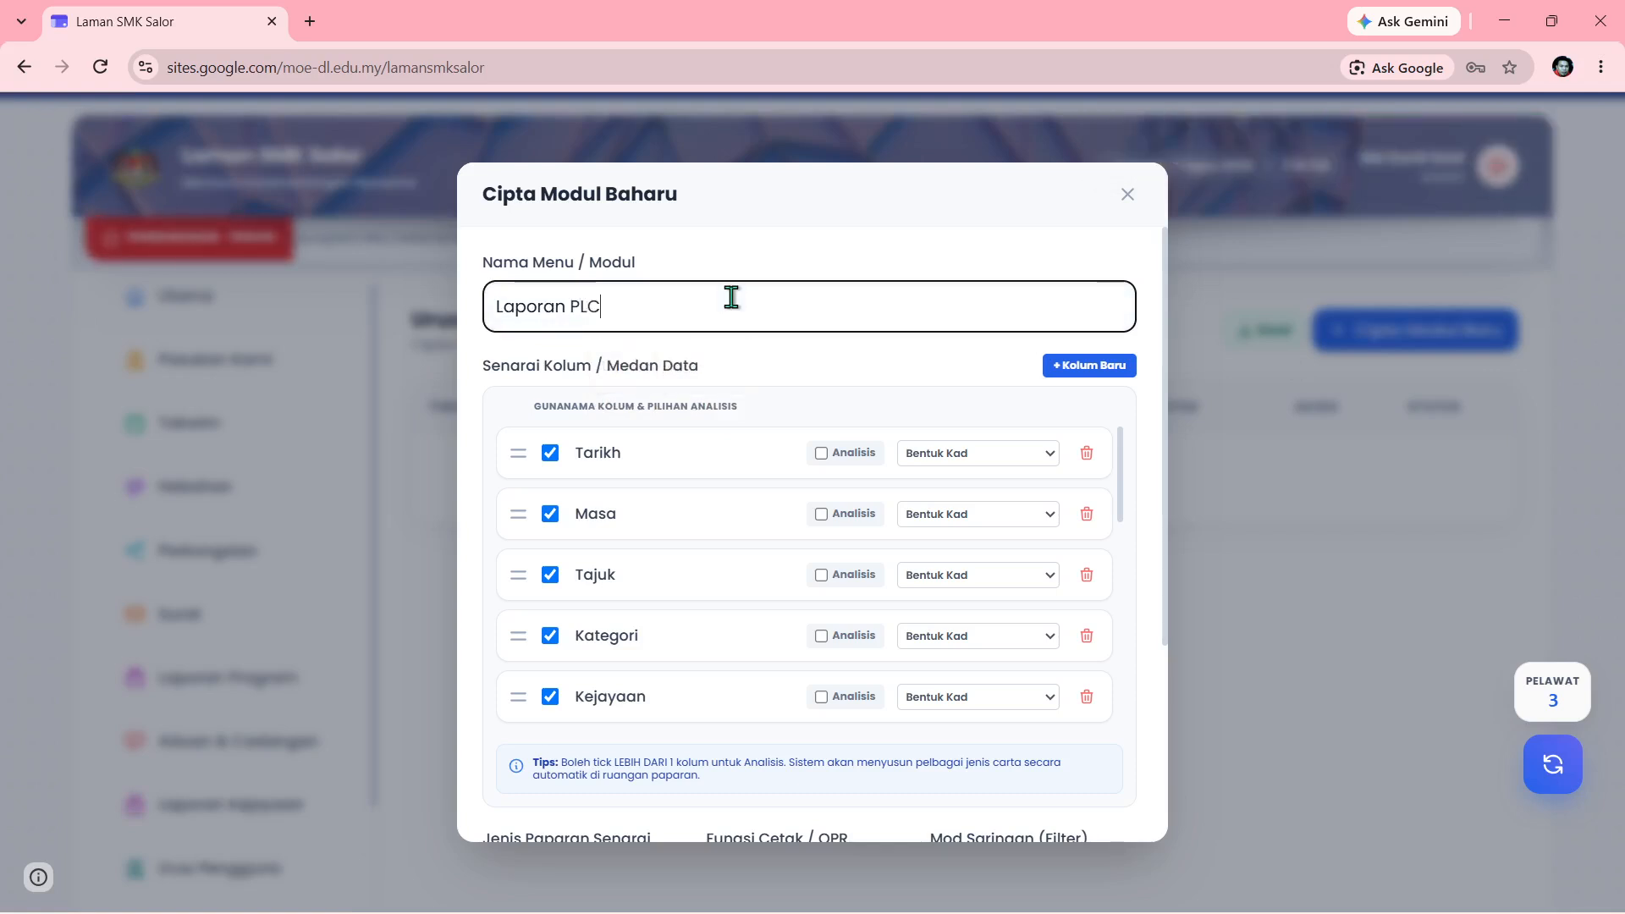
Remove the Kejayaan column from the Laporan PLC module's column list
scroll(714, 569, down, 4)
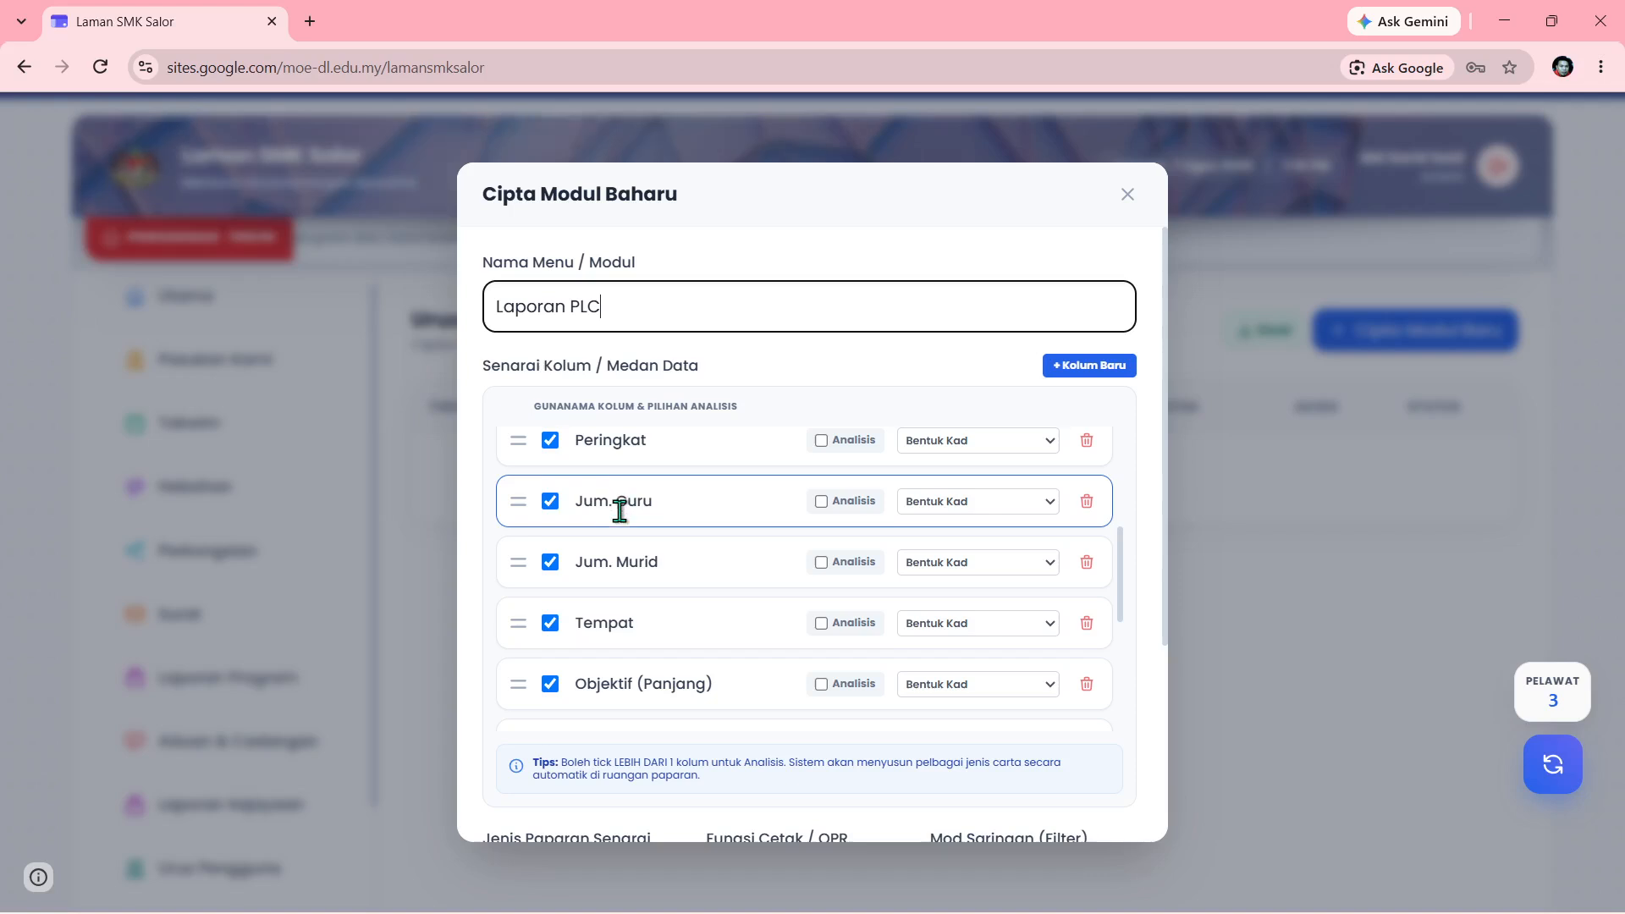
scroll(621, 508, up, 1)
scroll(619, 510, up, 1)
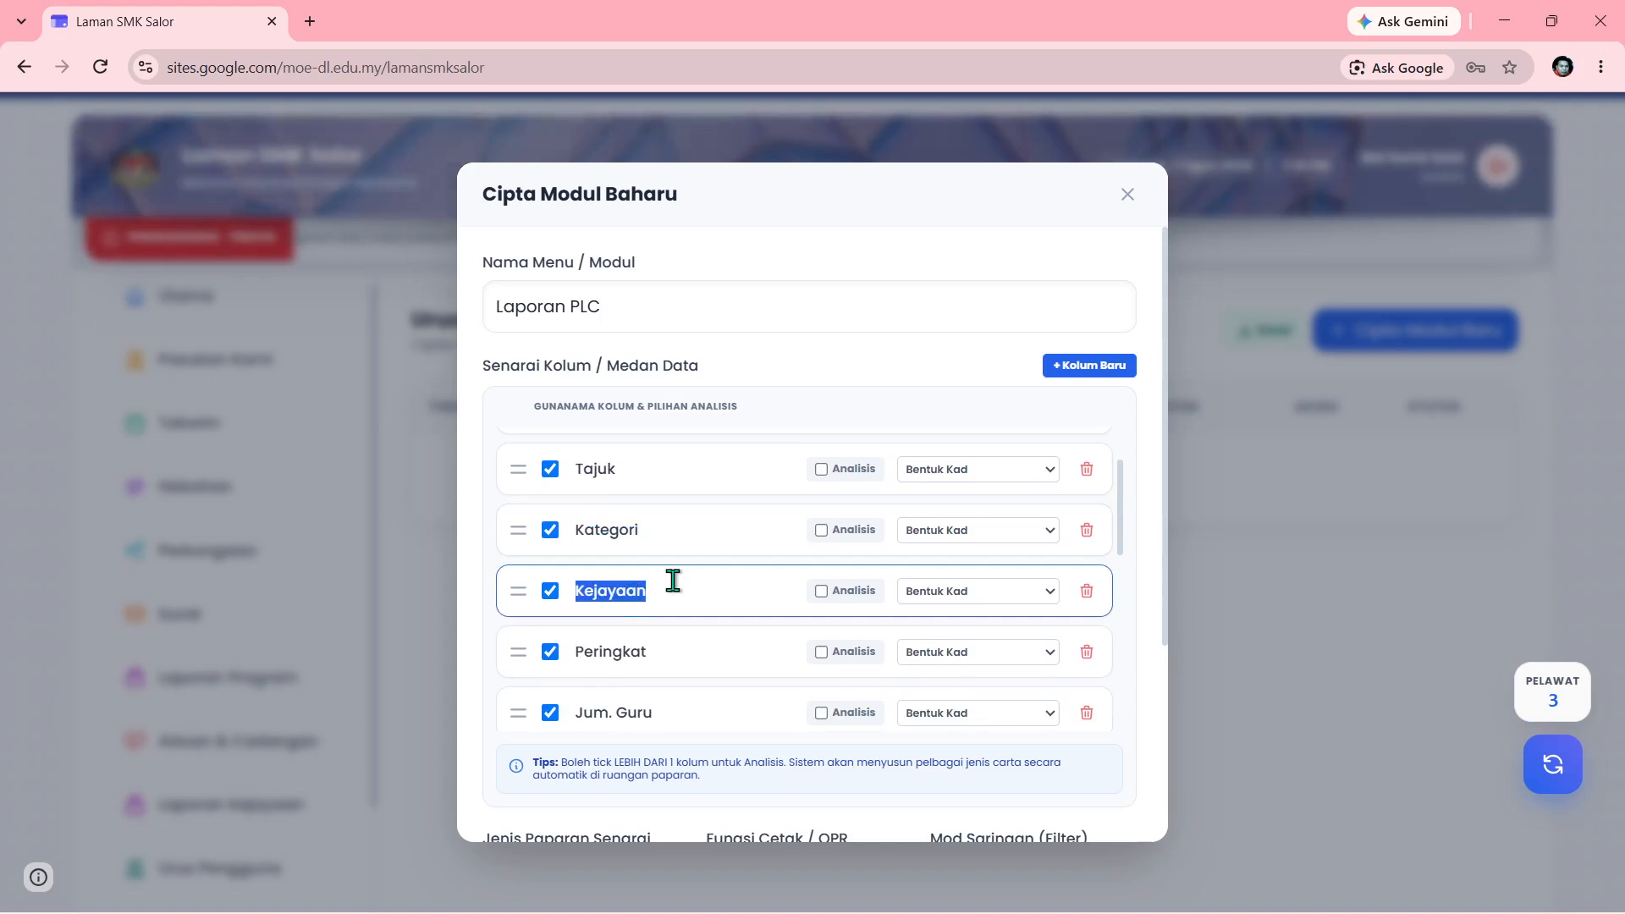
text(P)
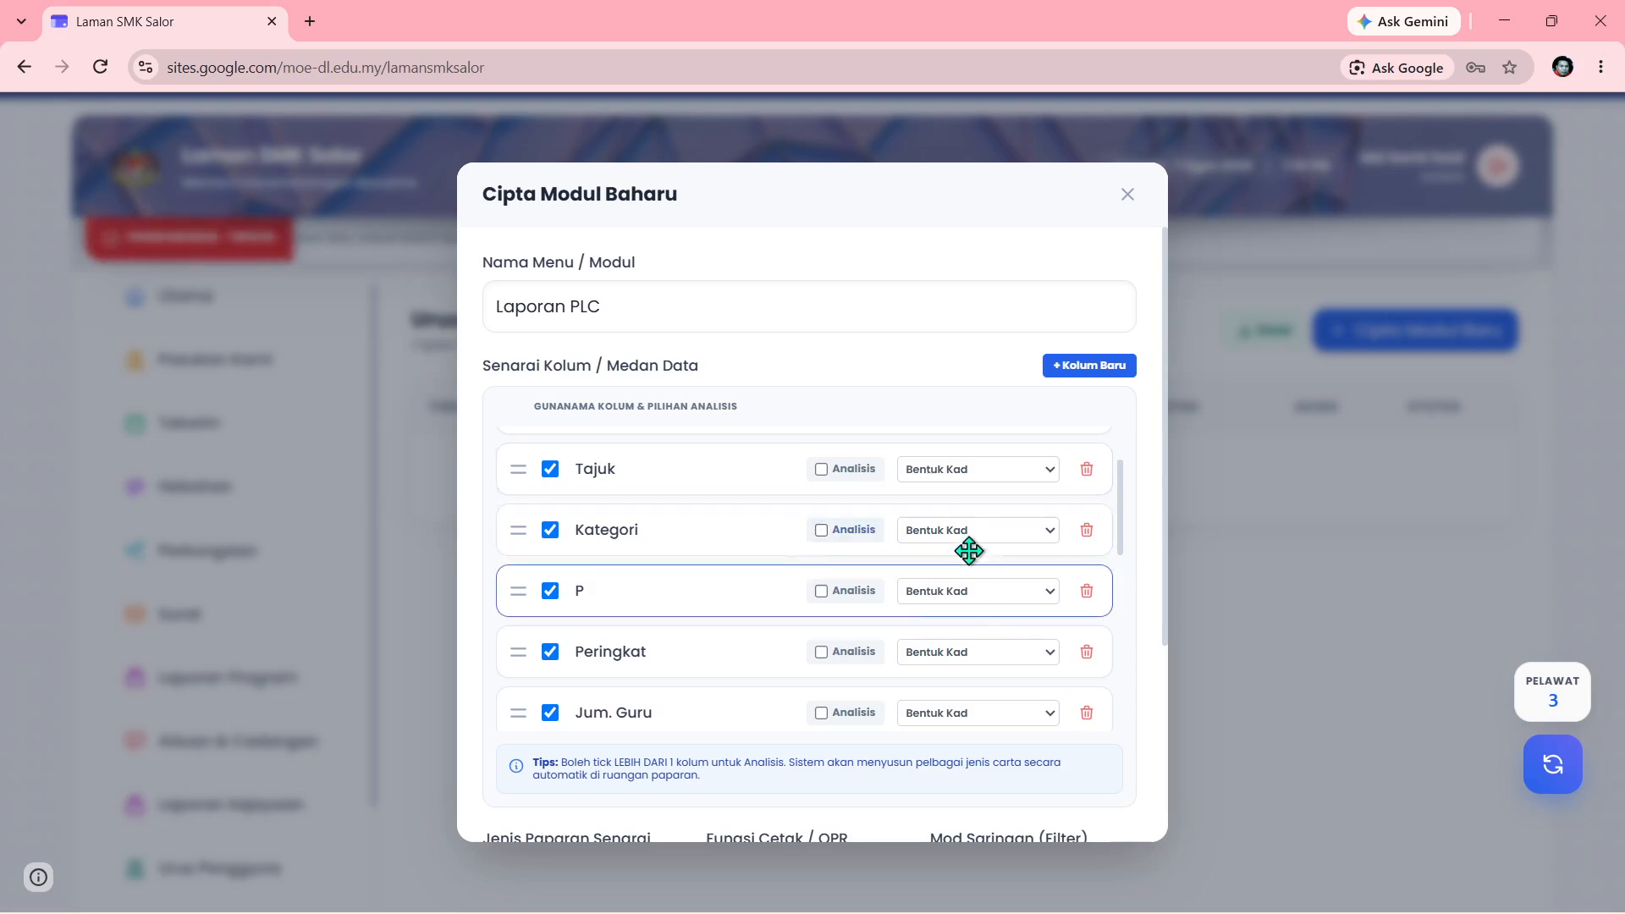
click(1082, 590)
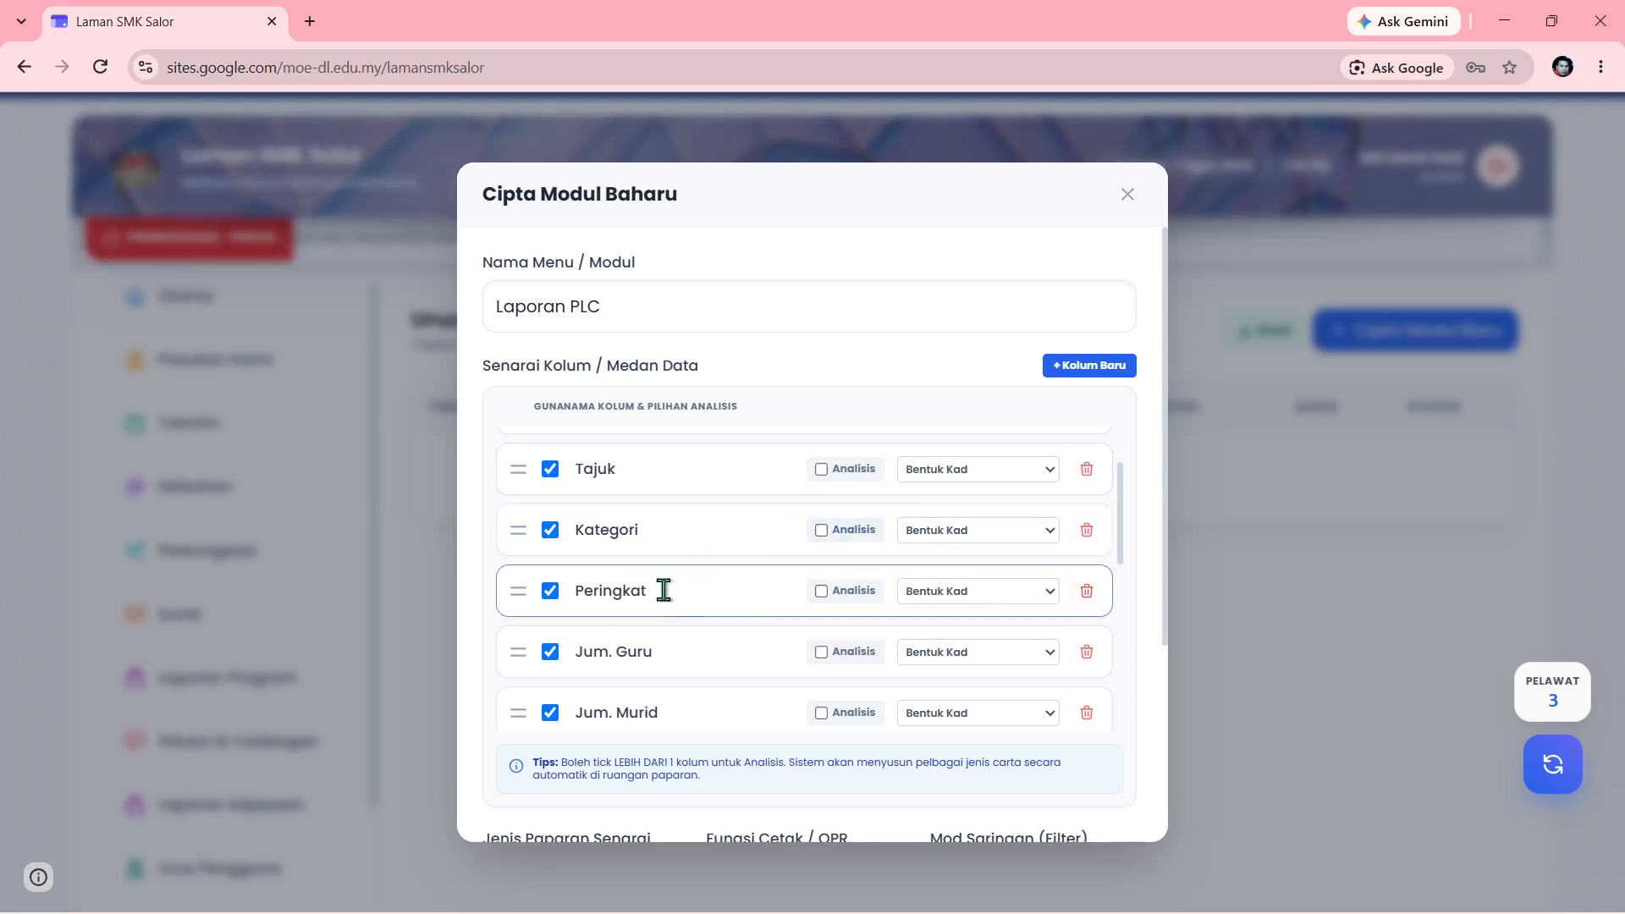
Remove the Jum. Murid column from the Laporan PLC module's column list
scroll(758, 624, down, 3)
scroll(881, 663, down, 2)
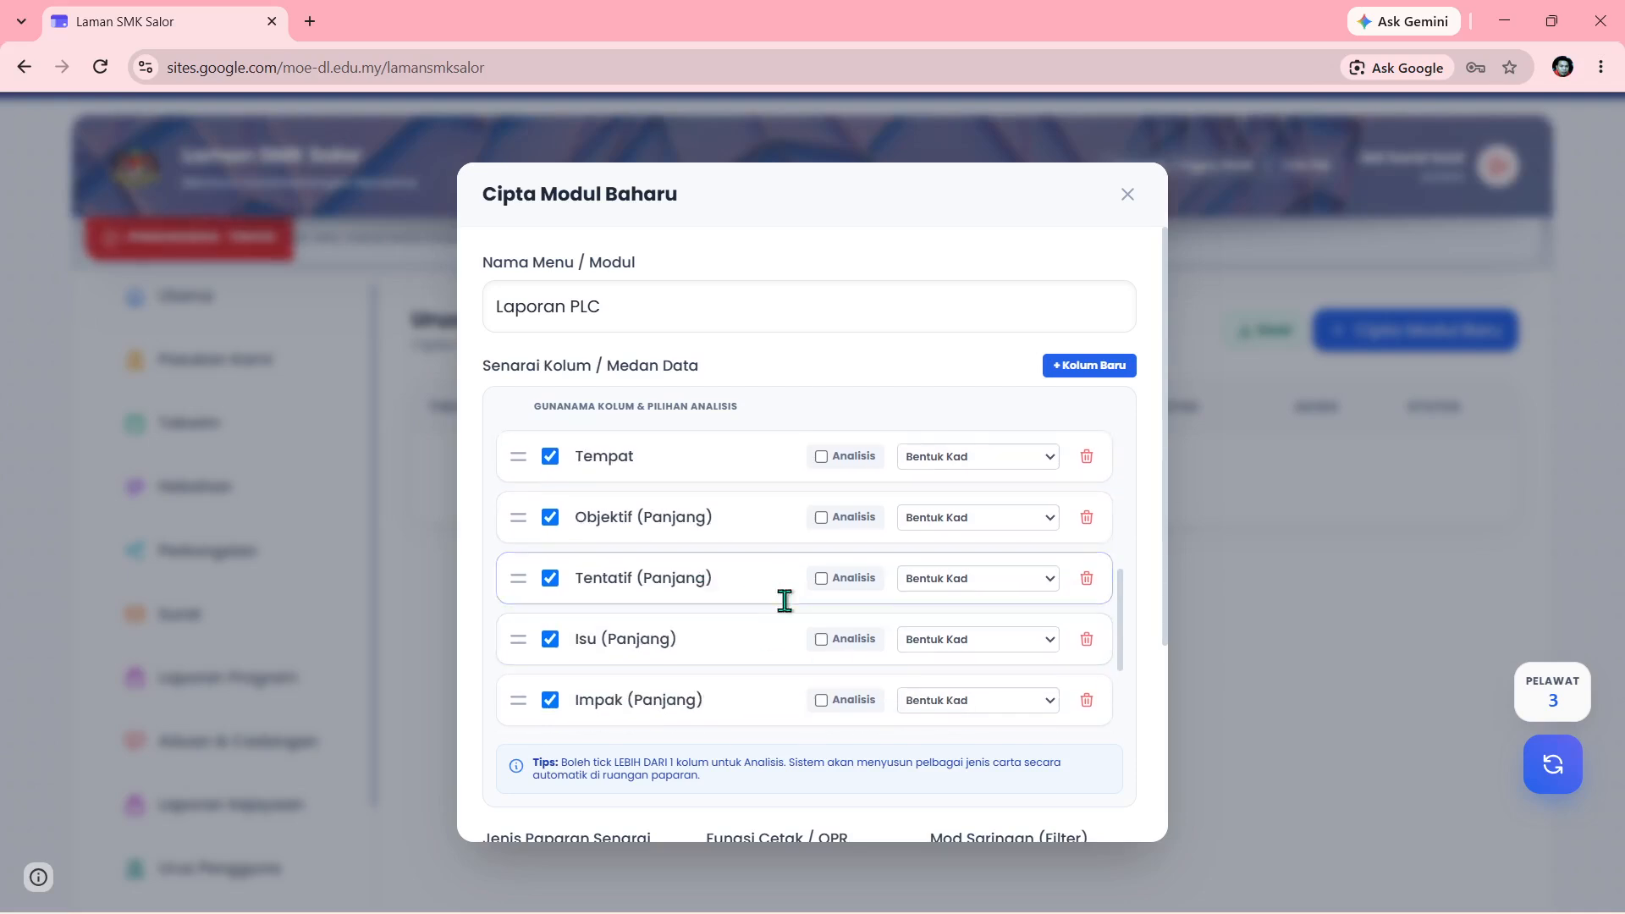
scroll(784, 596, up, 2)
scroll(973, 569, up, 2)
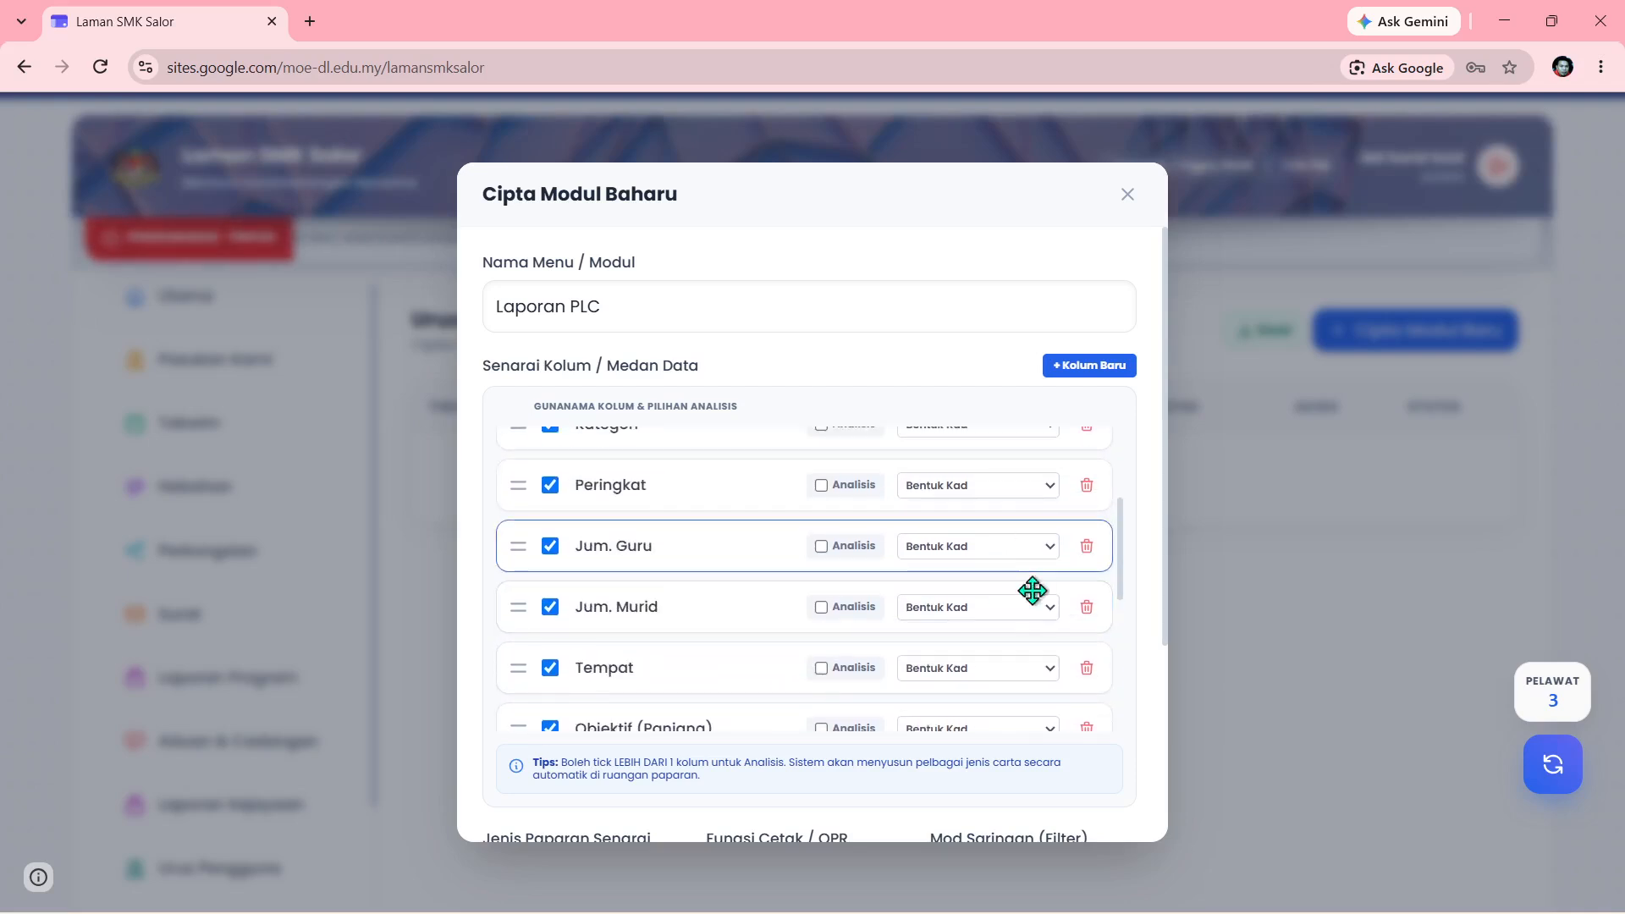
click(1082, 606)
Set Fungsi Cetak / OPR to Aktif (Cetak Penuh & OPR) for the Laporan PLC module and save it
scroll(663, 572, down, 3)
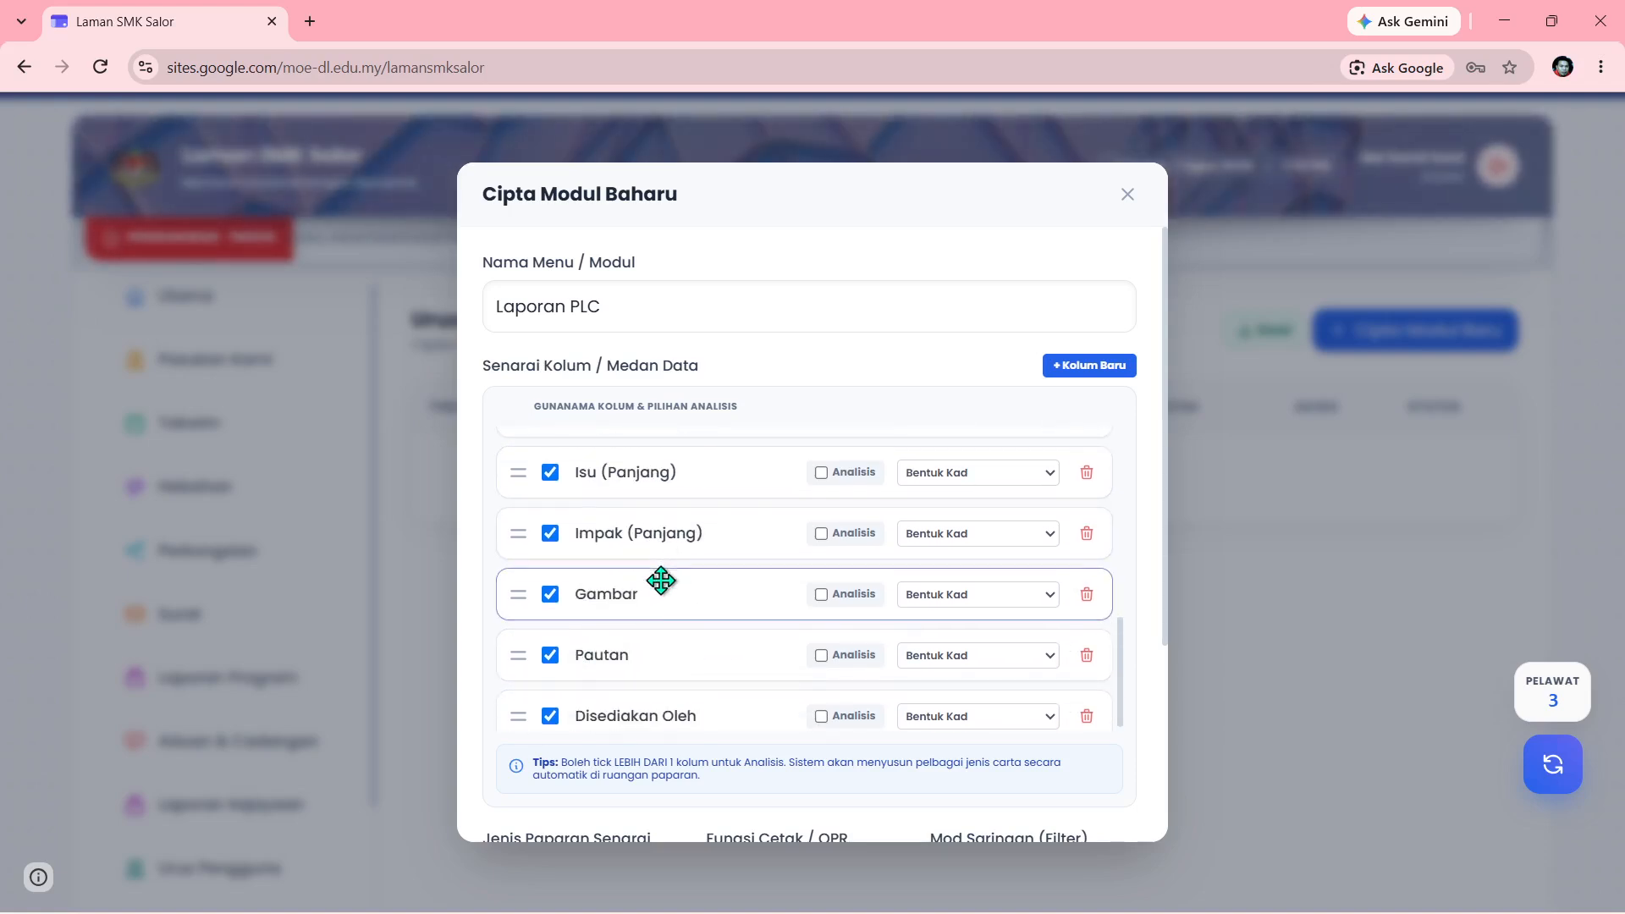
scroll(667, 627, down, 3)
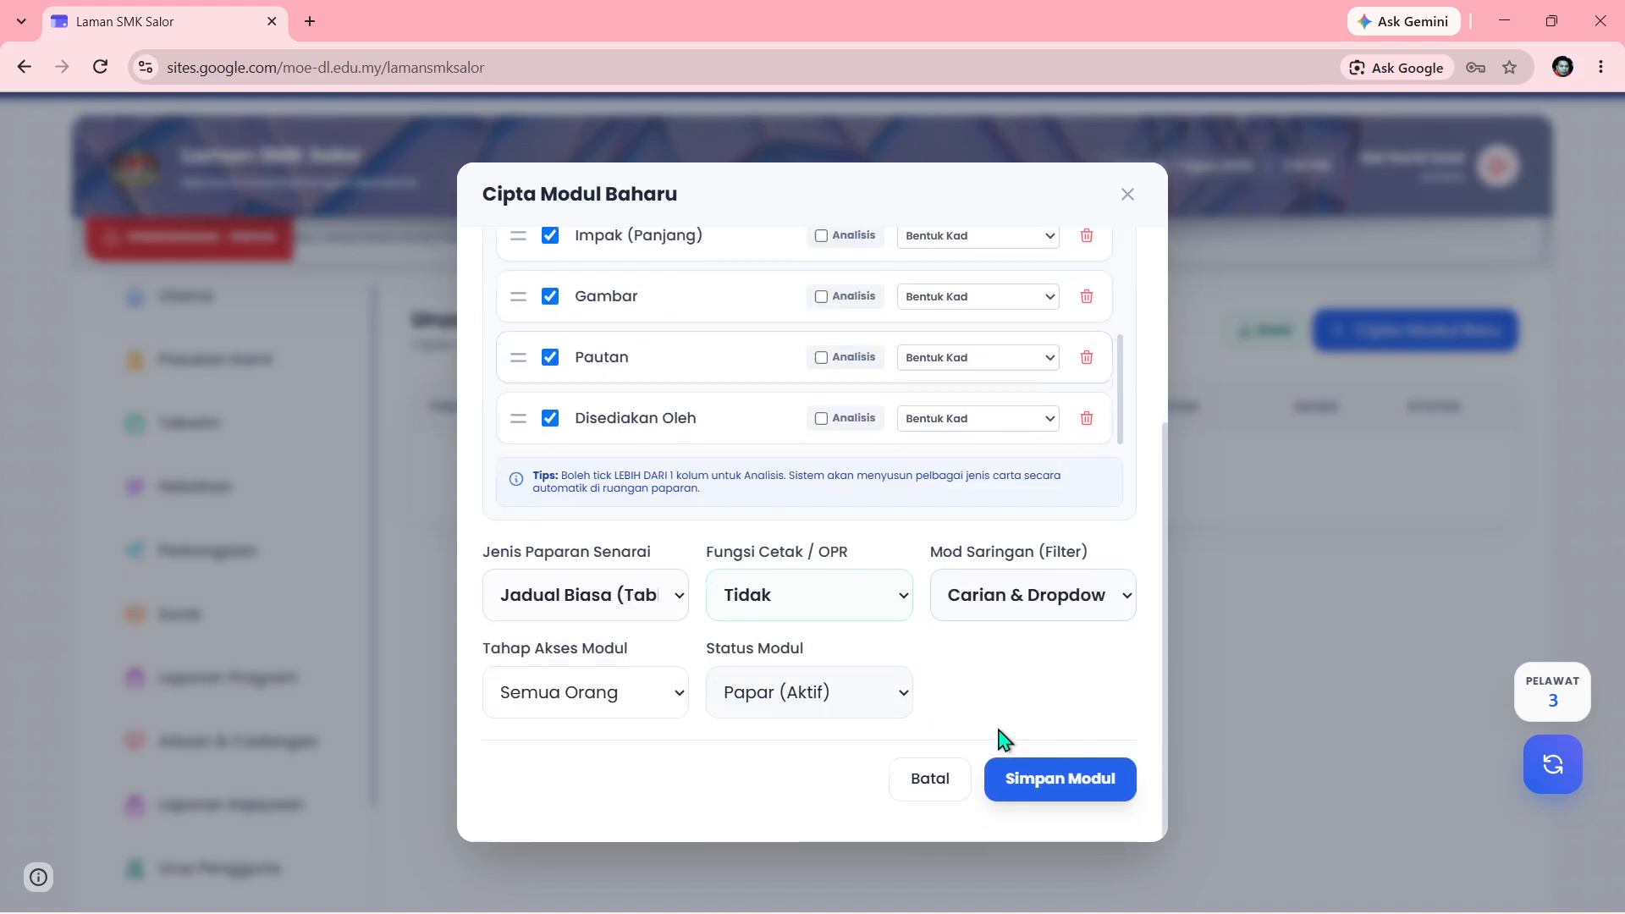
click(825, 603)
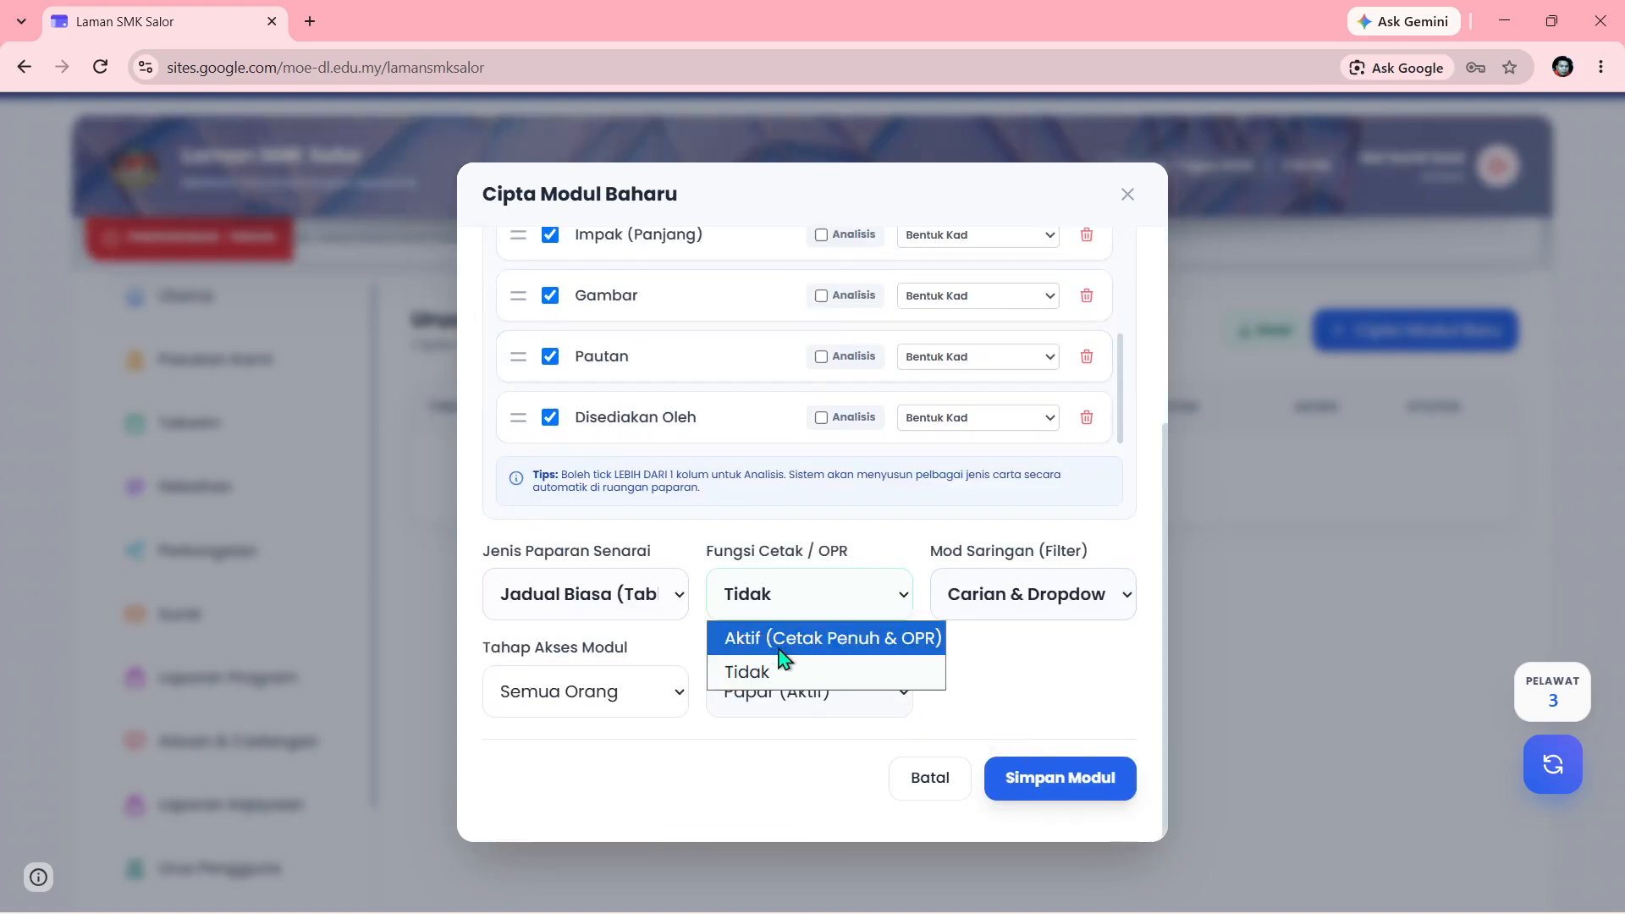
click(783, 636)
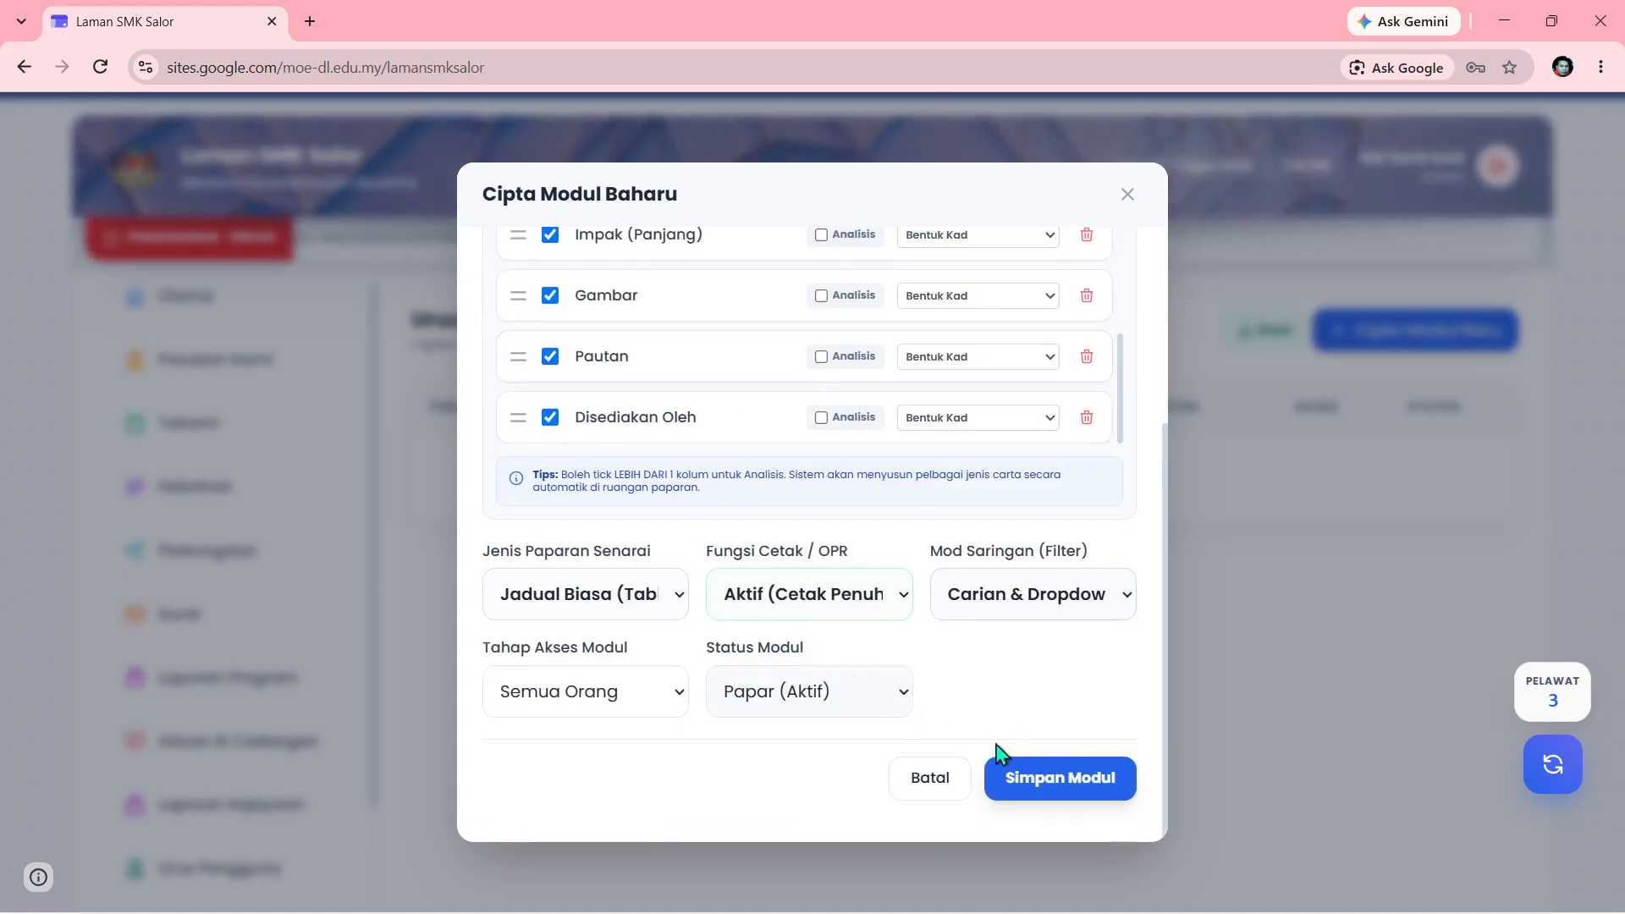
click(1045, 777)
Open the Urus Menu Sistem page to manage the site's main menu structure
scroll(312, 688, down, 1)
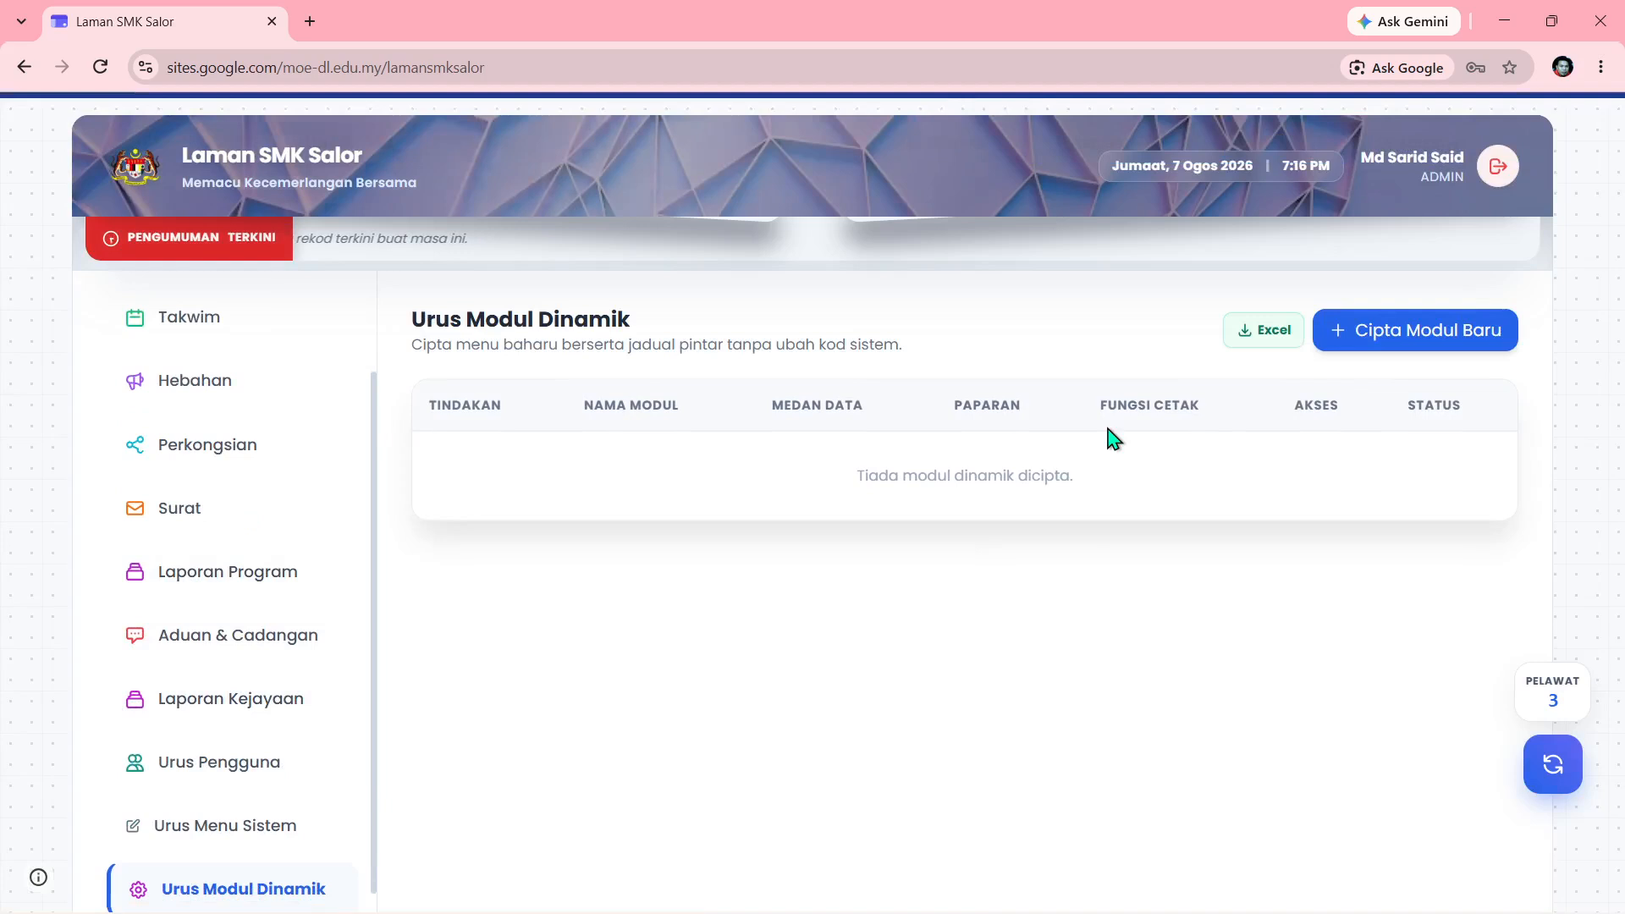
scroll(224, 605, down, 1)
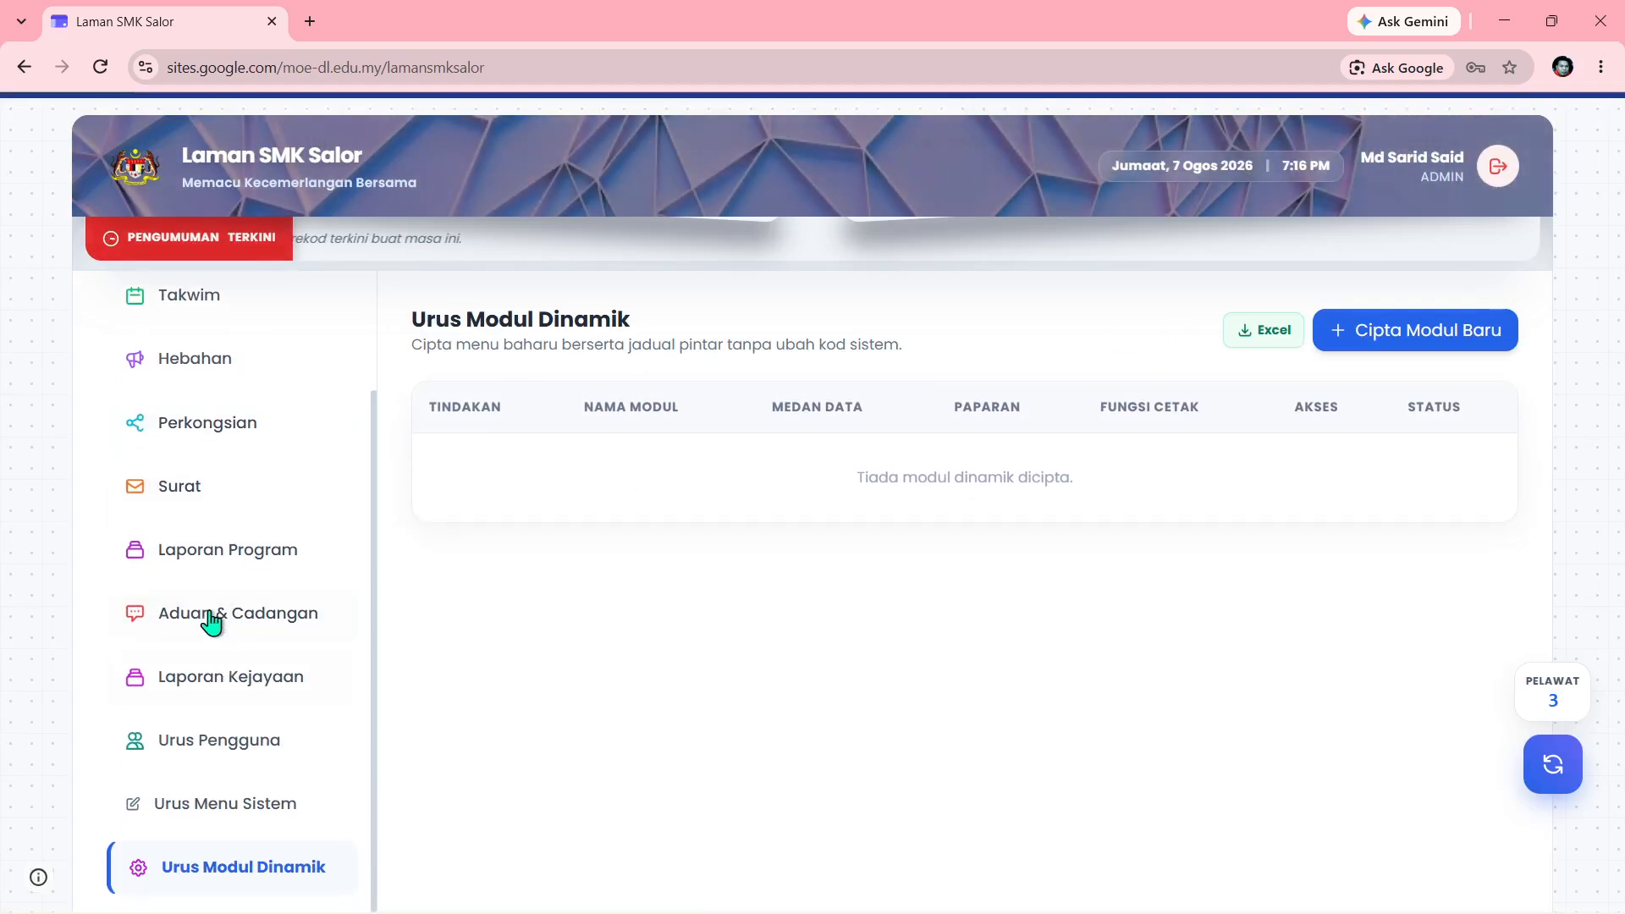
scroll(206, 528, up, 3)
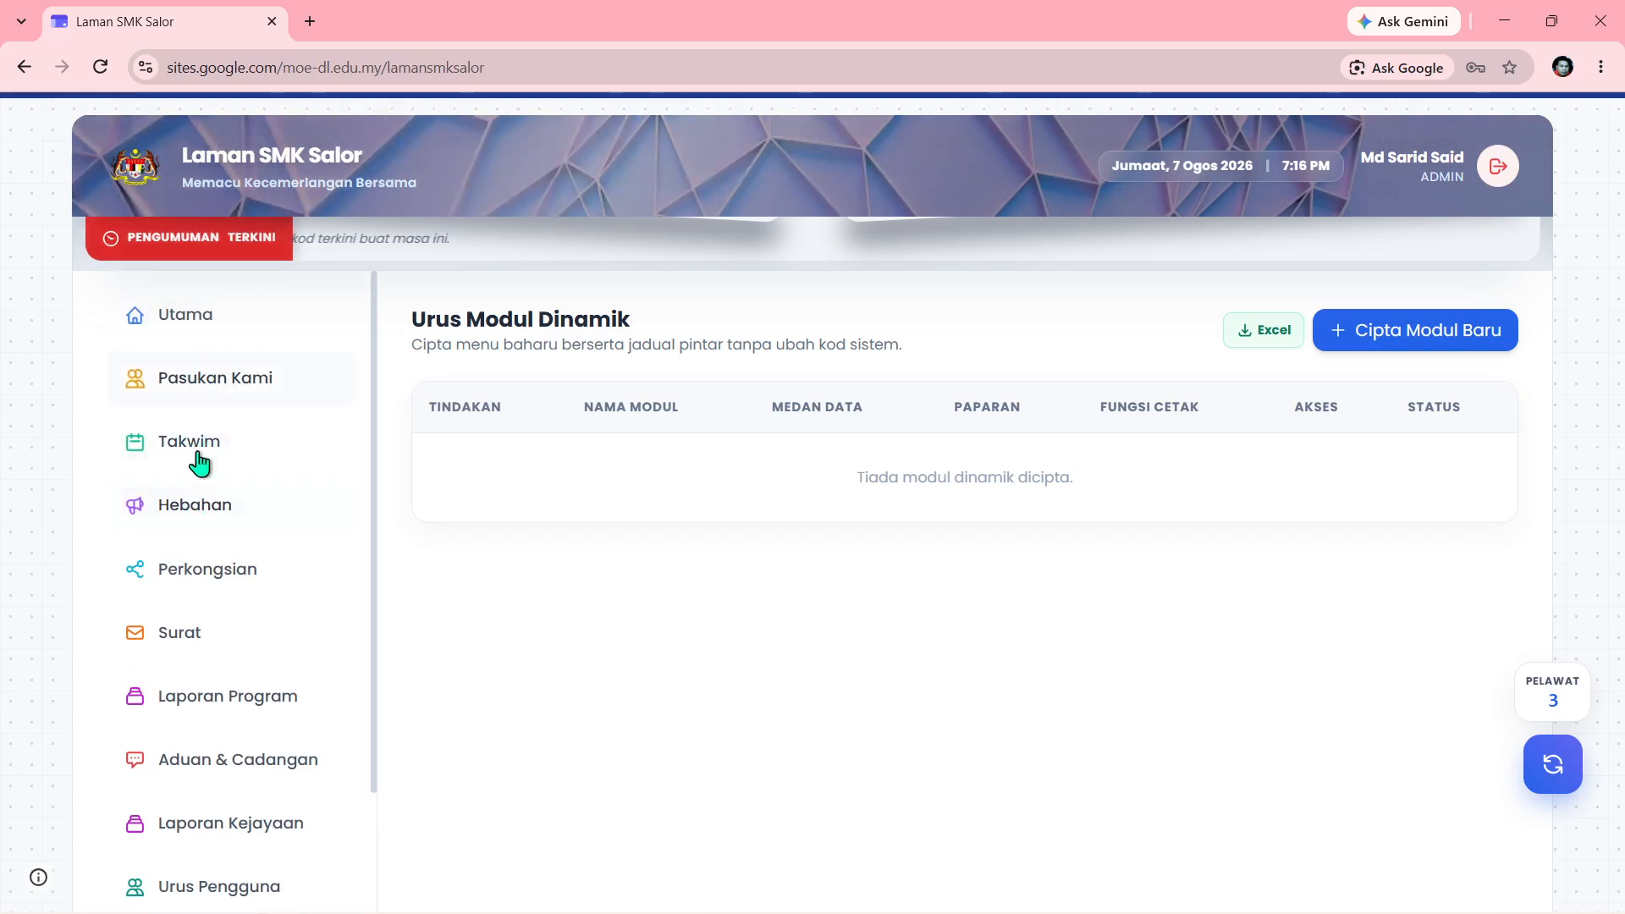
scroll(214, 550, down, 3)
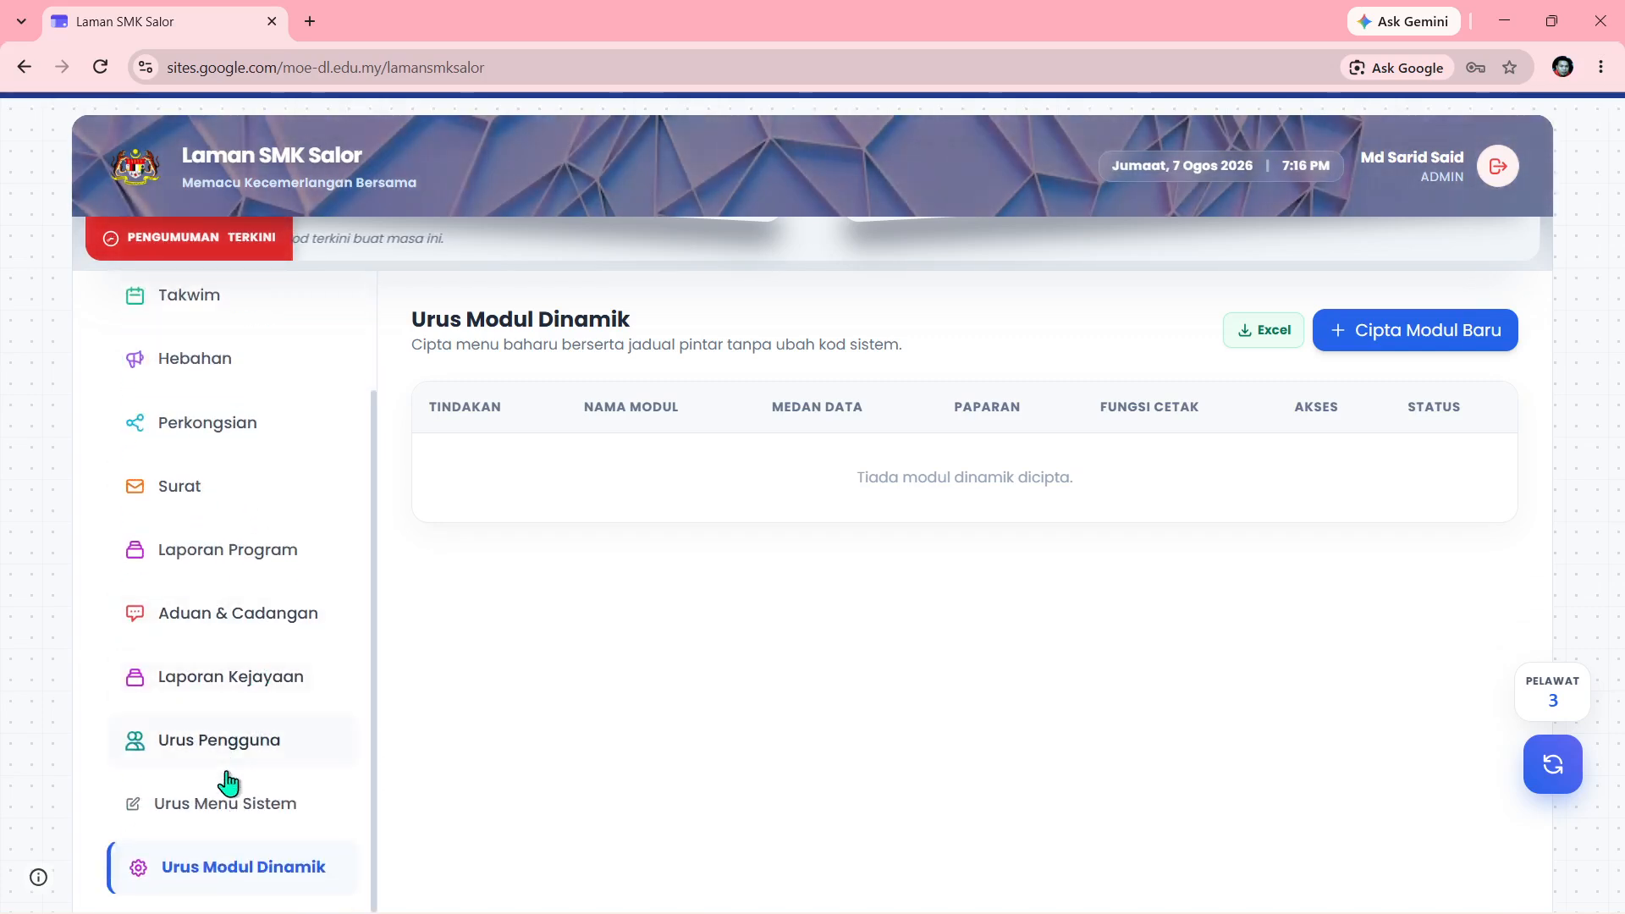
click(218, 812)
scroll(239, 787, down, 1)
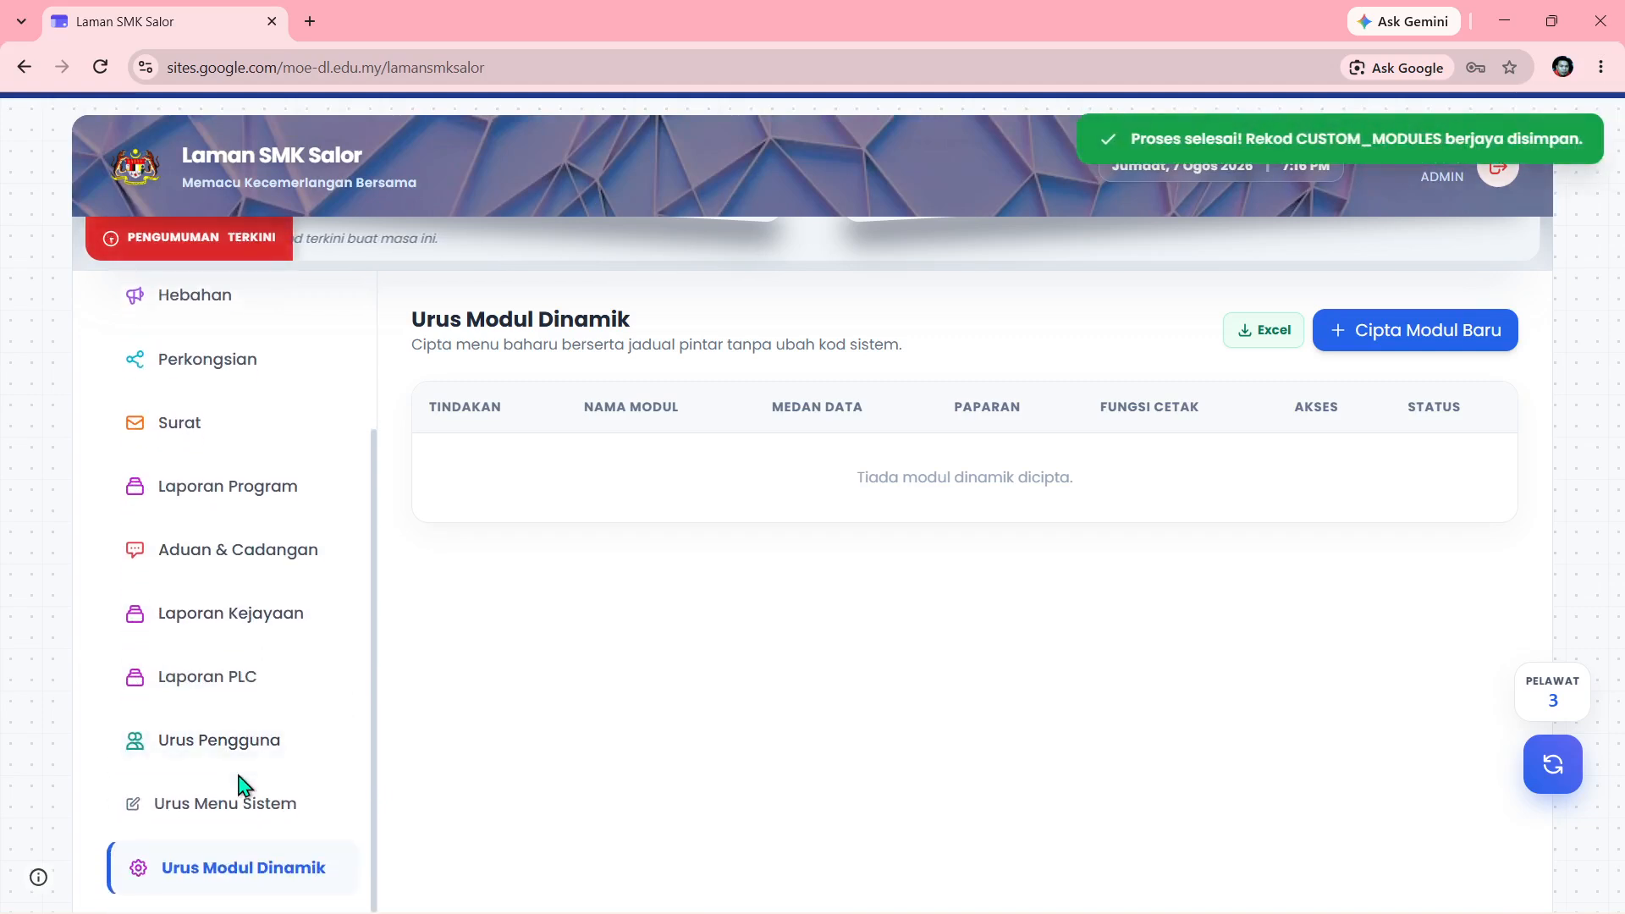
click(230, 814)
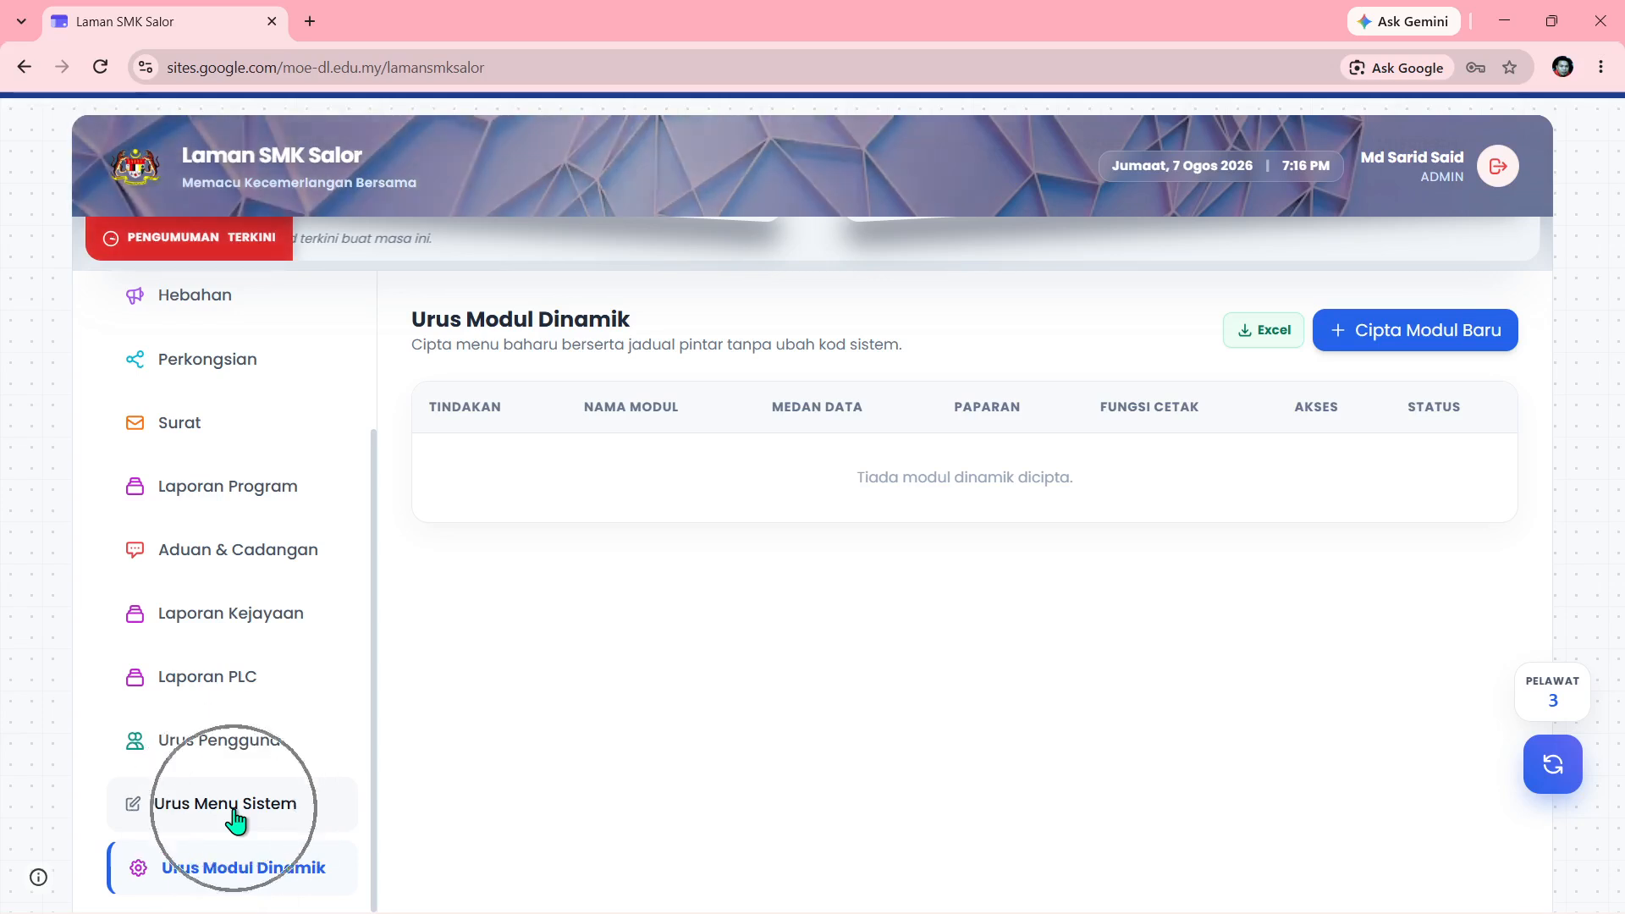
click(235, 814)
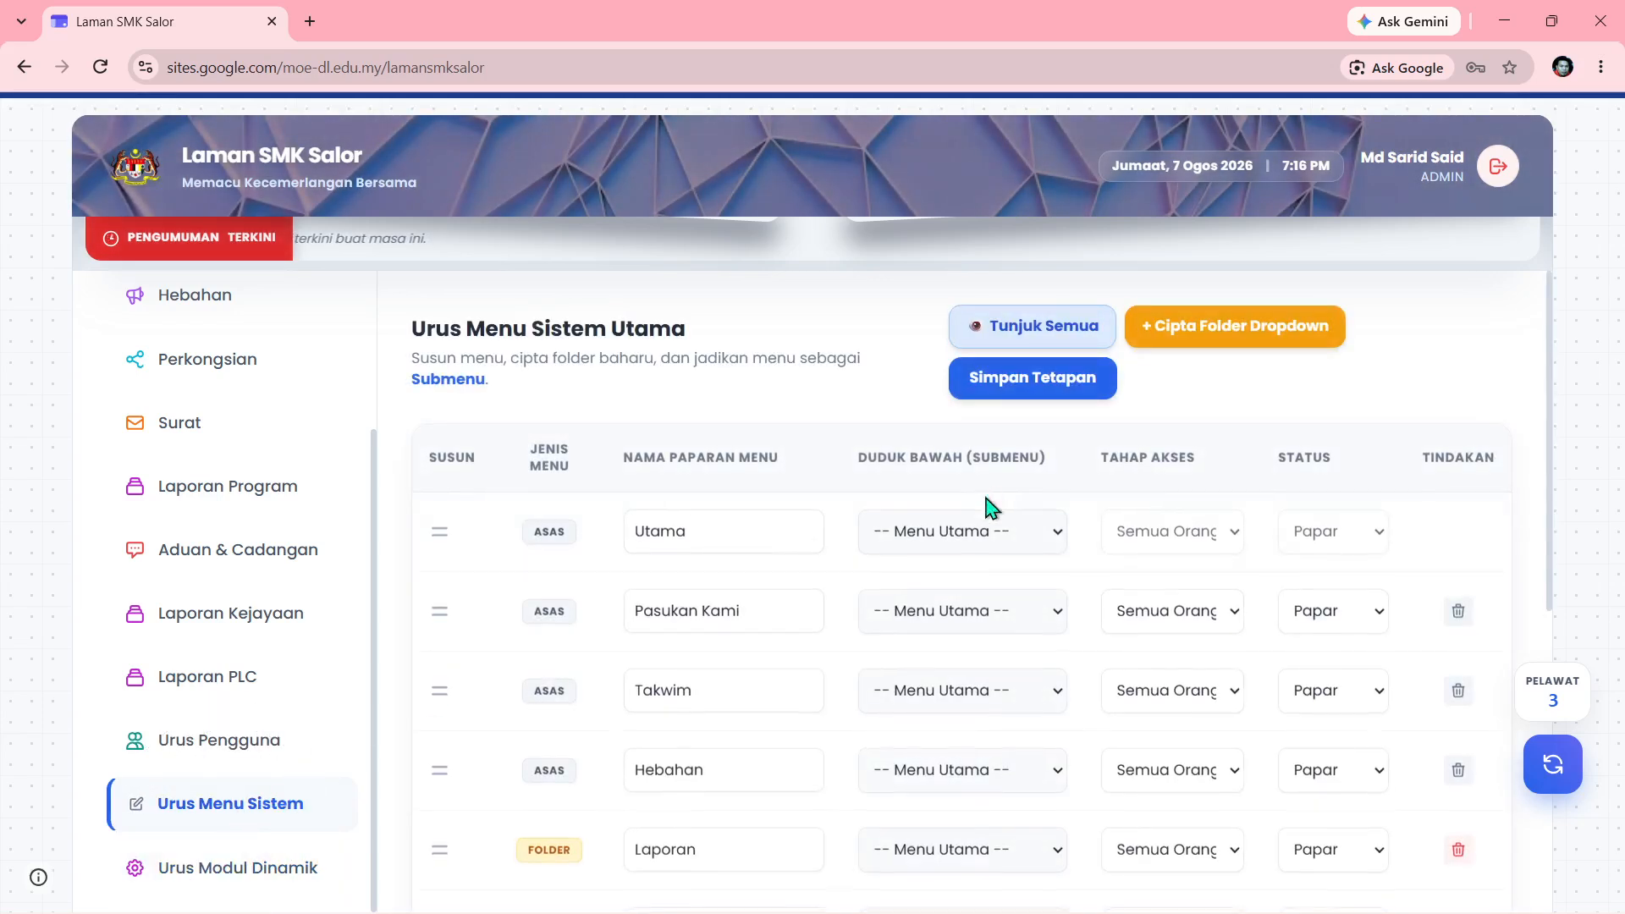
Place the Laporan Program menu entry as a submenu under the Laporan folder
scroll(981, 652, down, 3)
scroll(982, 651, down, 4)
scroll(638, 426, up, 2)
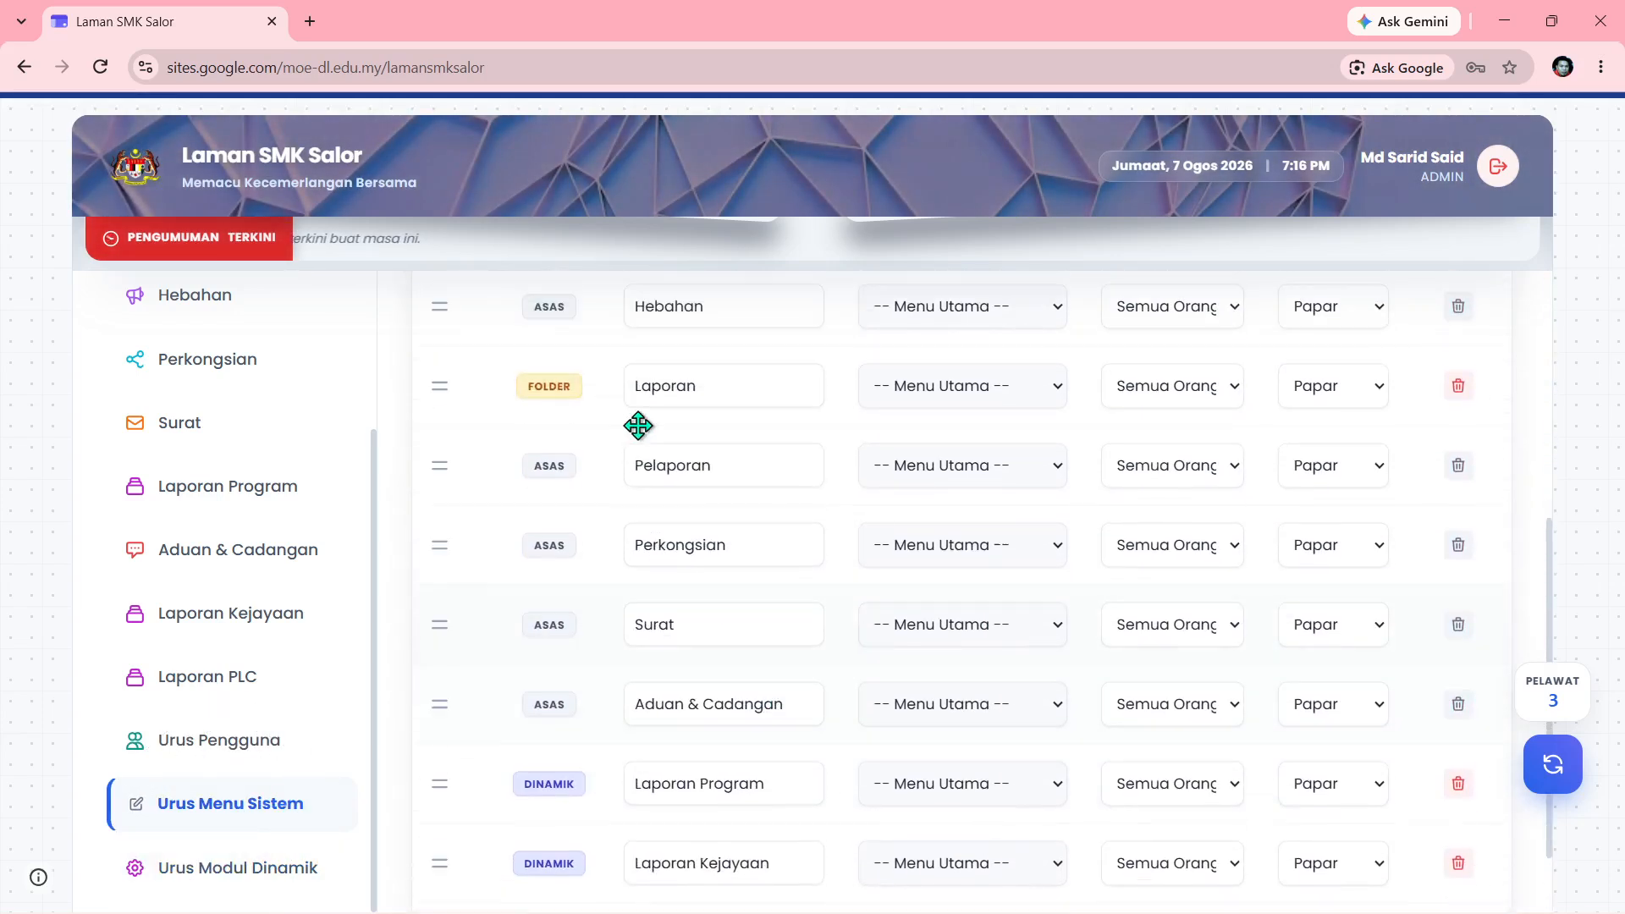
scroll(982, 719, down, 1)
click(998, 687)
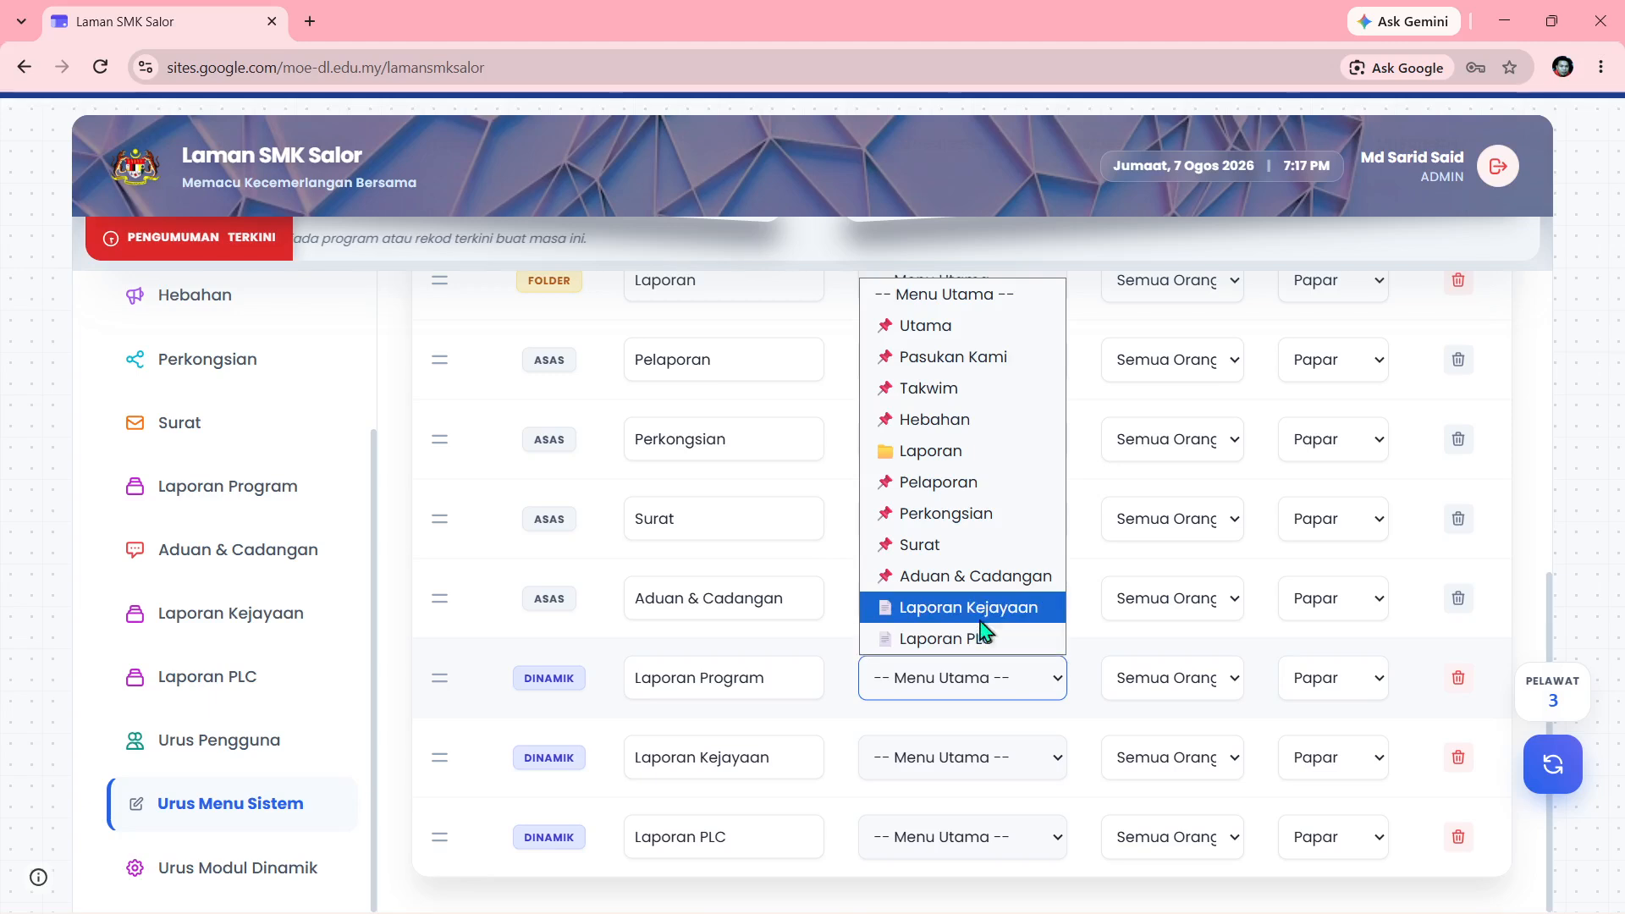
click(953, 451)
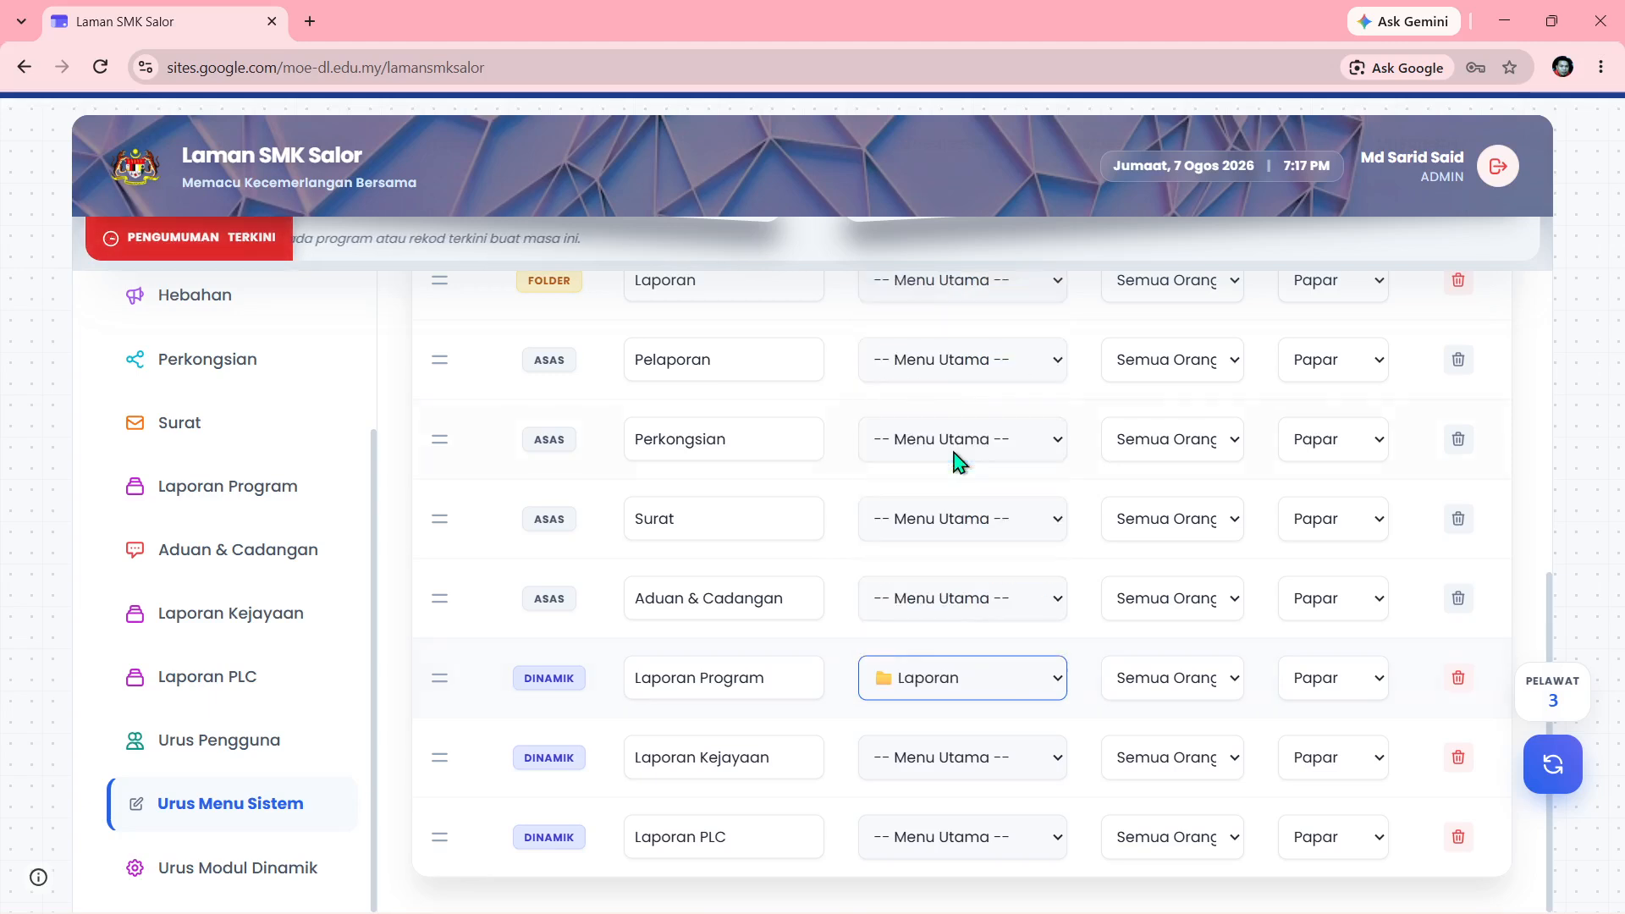
Place the Laporan Kejayaan and Laporan PLC entries under the Laporan folder and save the menu settings
click(971, 765)
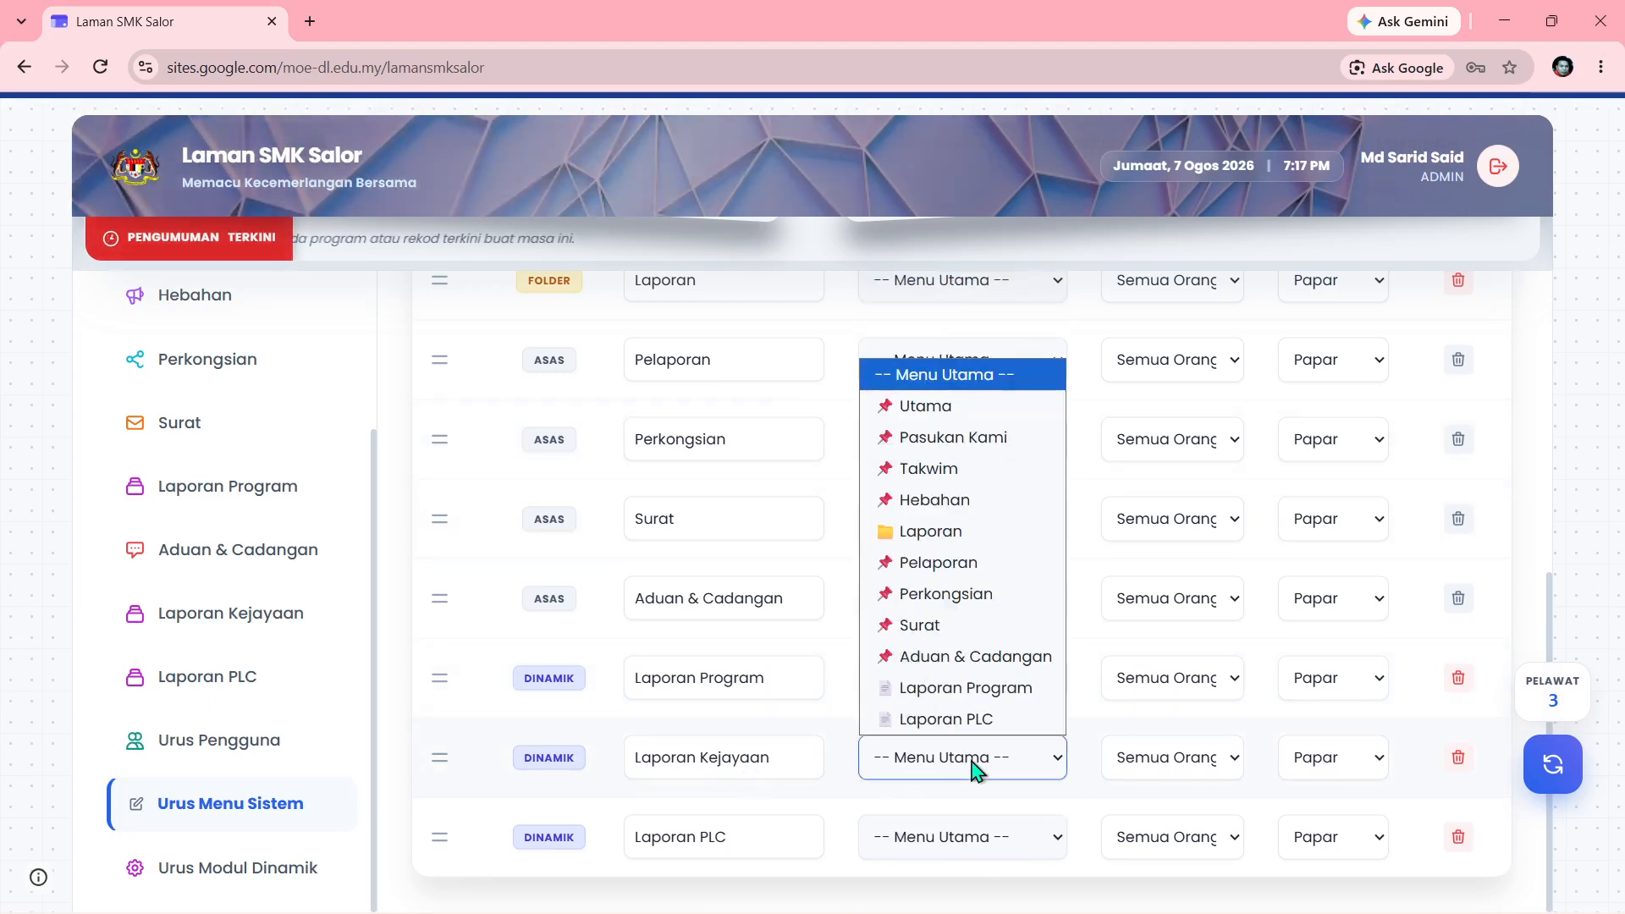
click(971, 531)
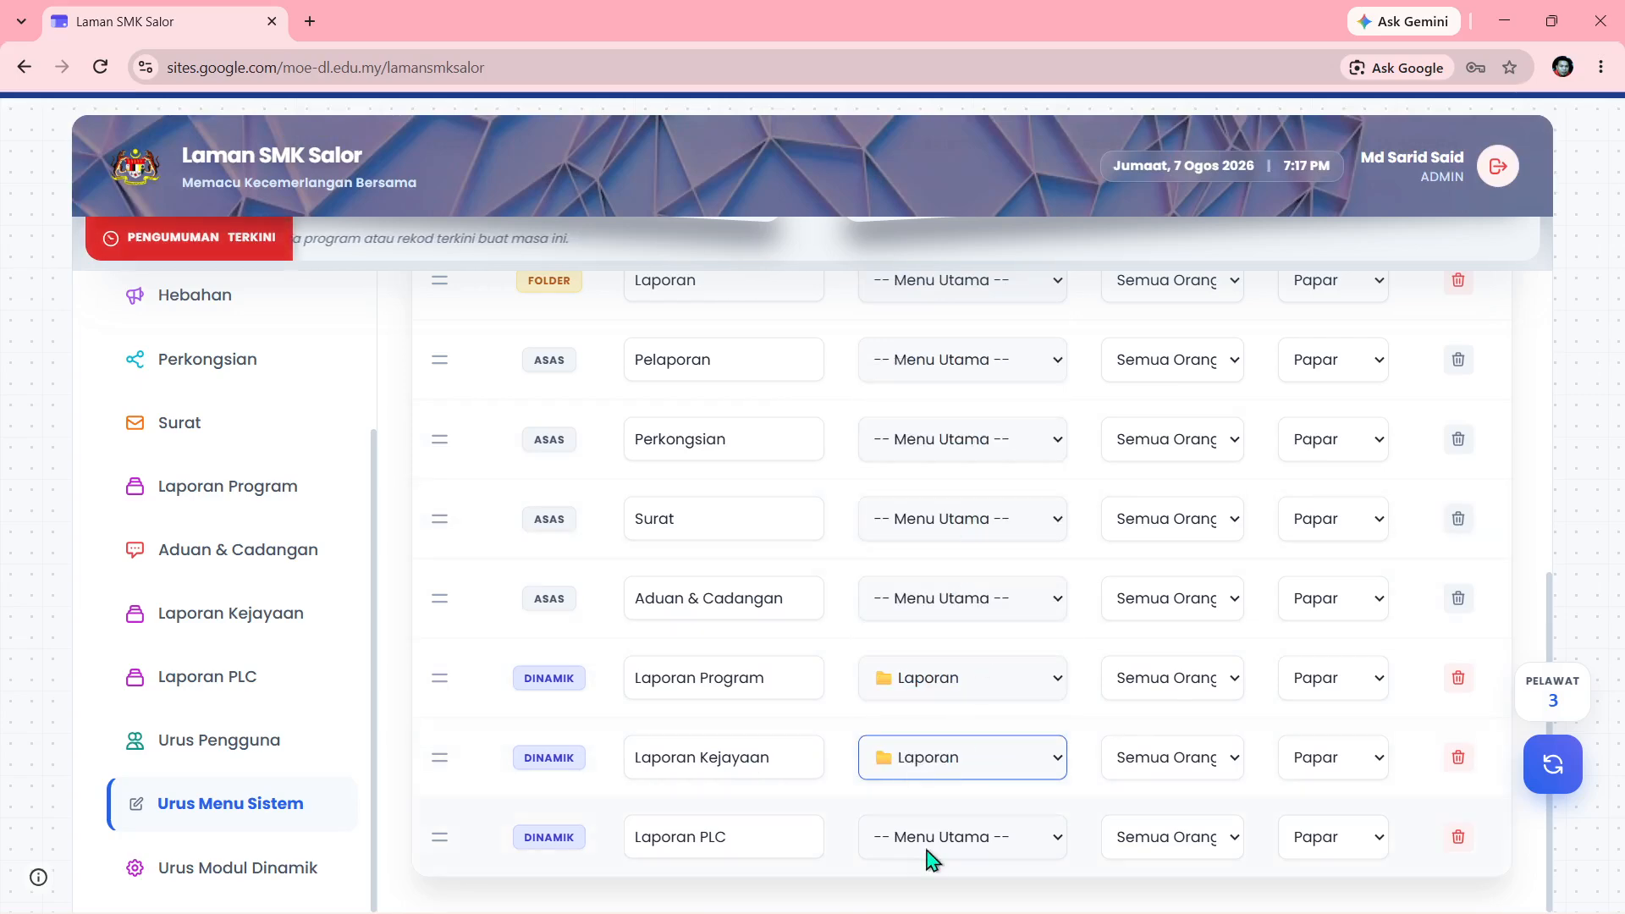
click(958, 851)
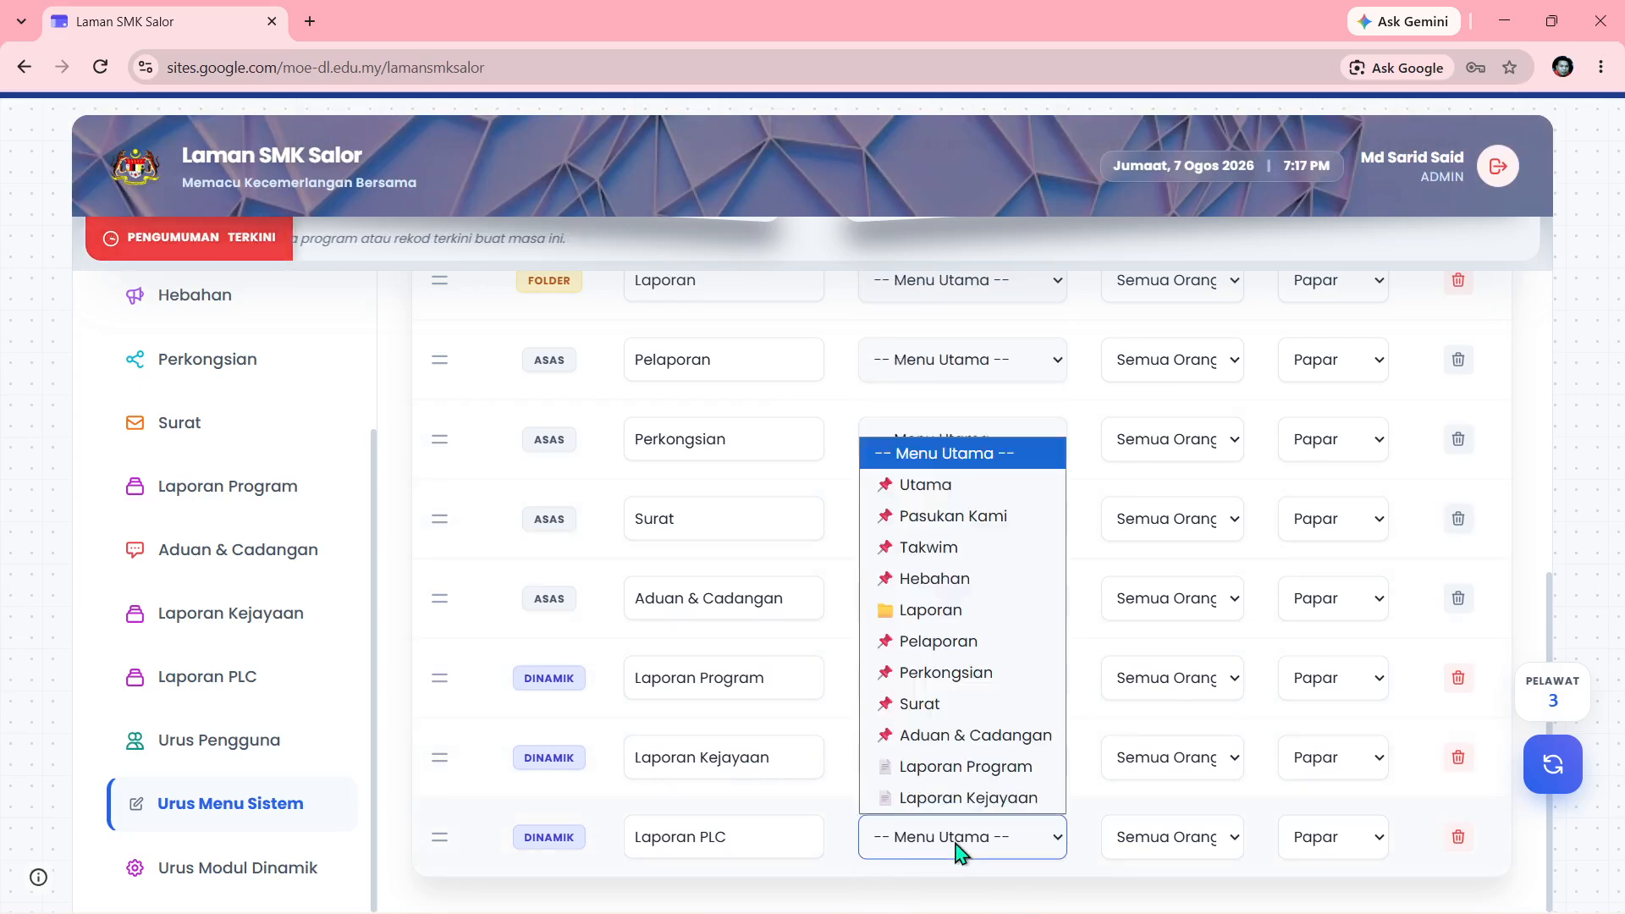
click(952, 616)
scroll(1119, 439, up, 7)
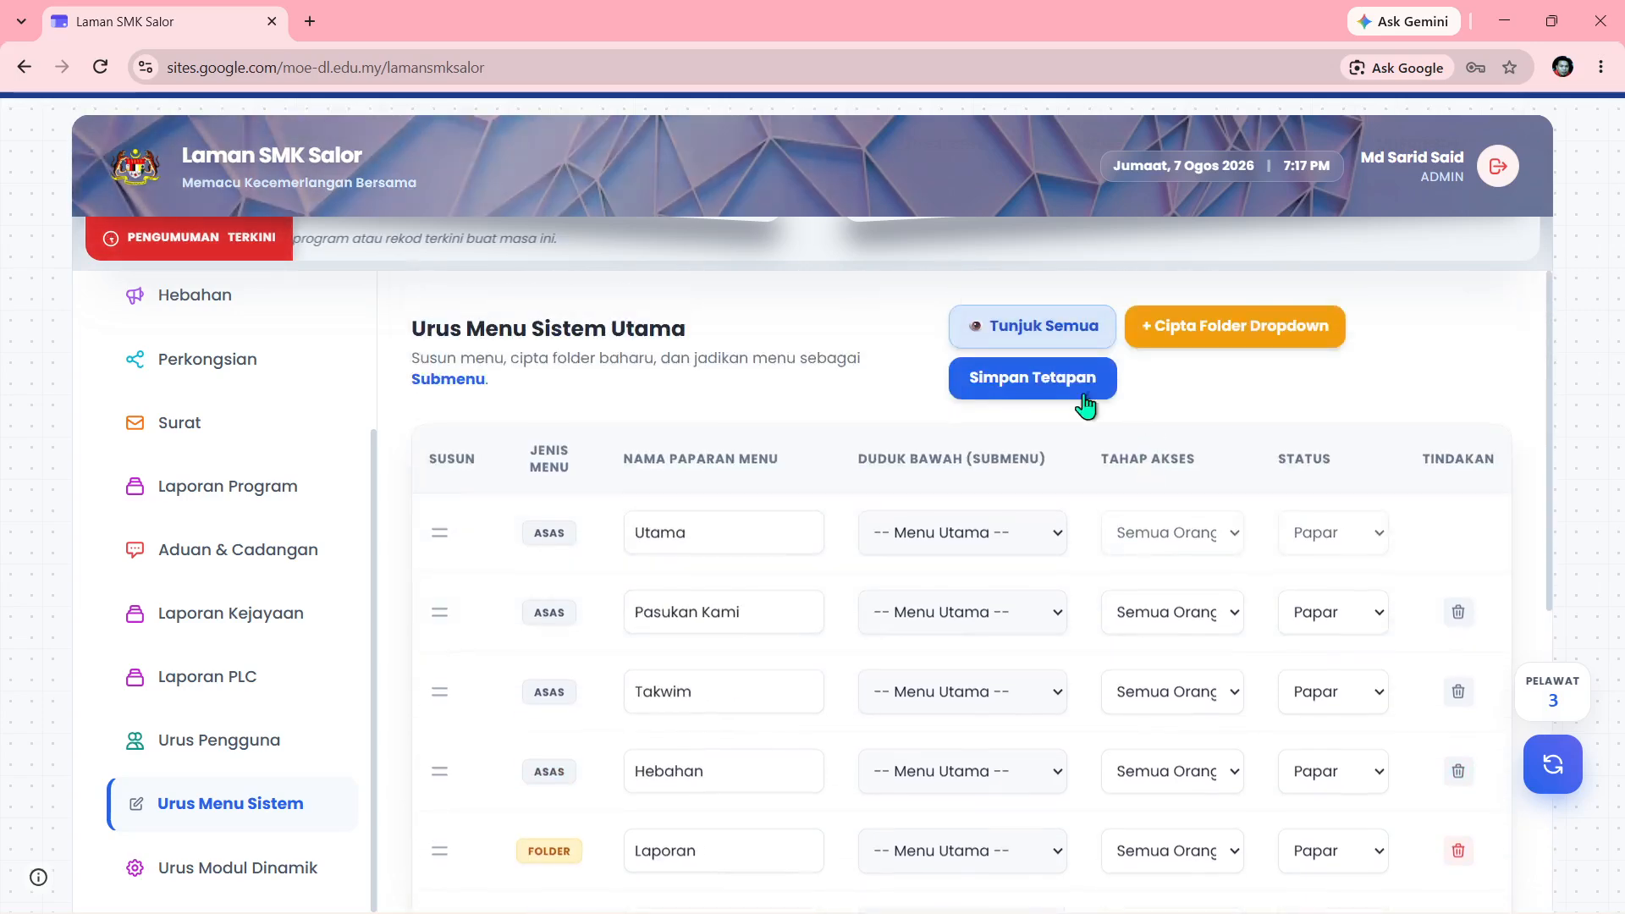
click(1049, 388)
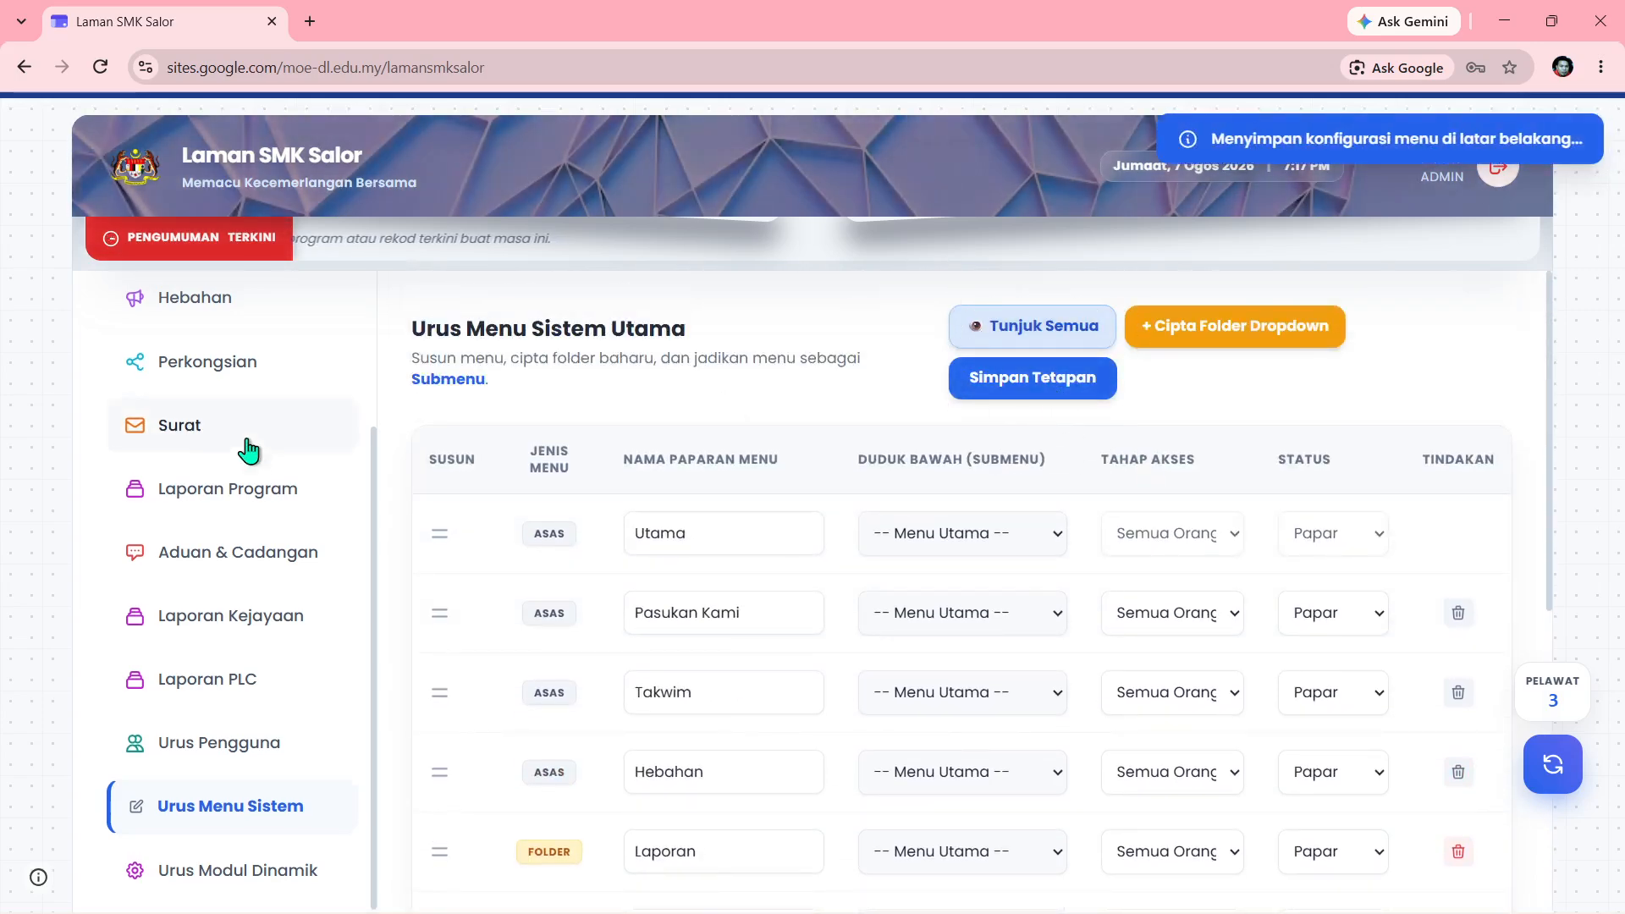
Go to Utama, expand the Laporan folder, and view the Laporan Program and Laporan PLC pages
click(201, 321)
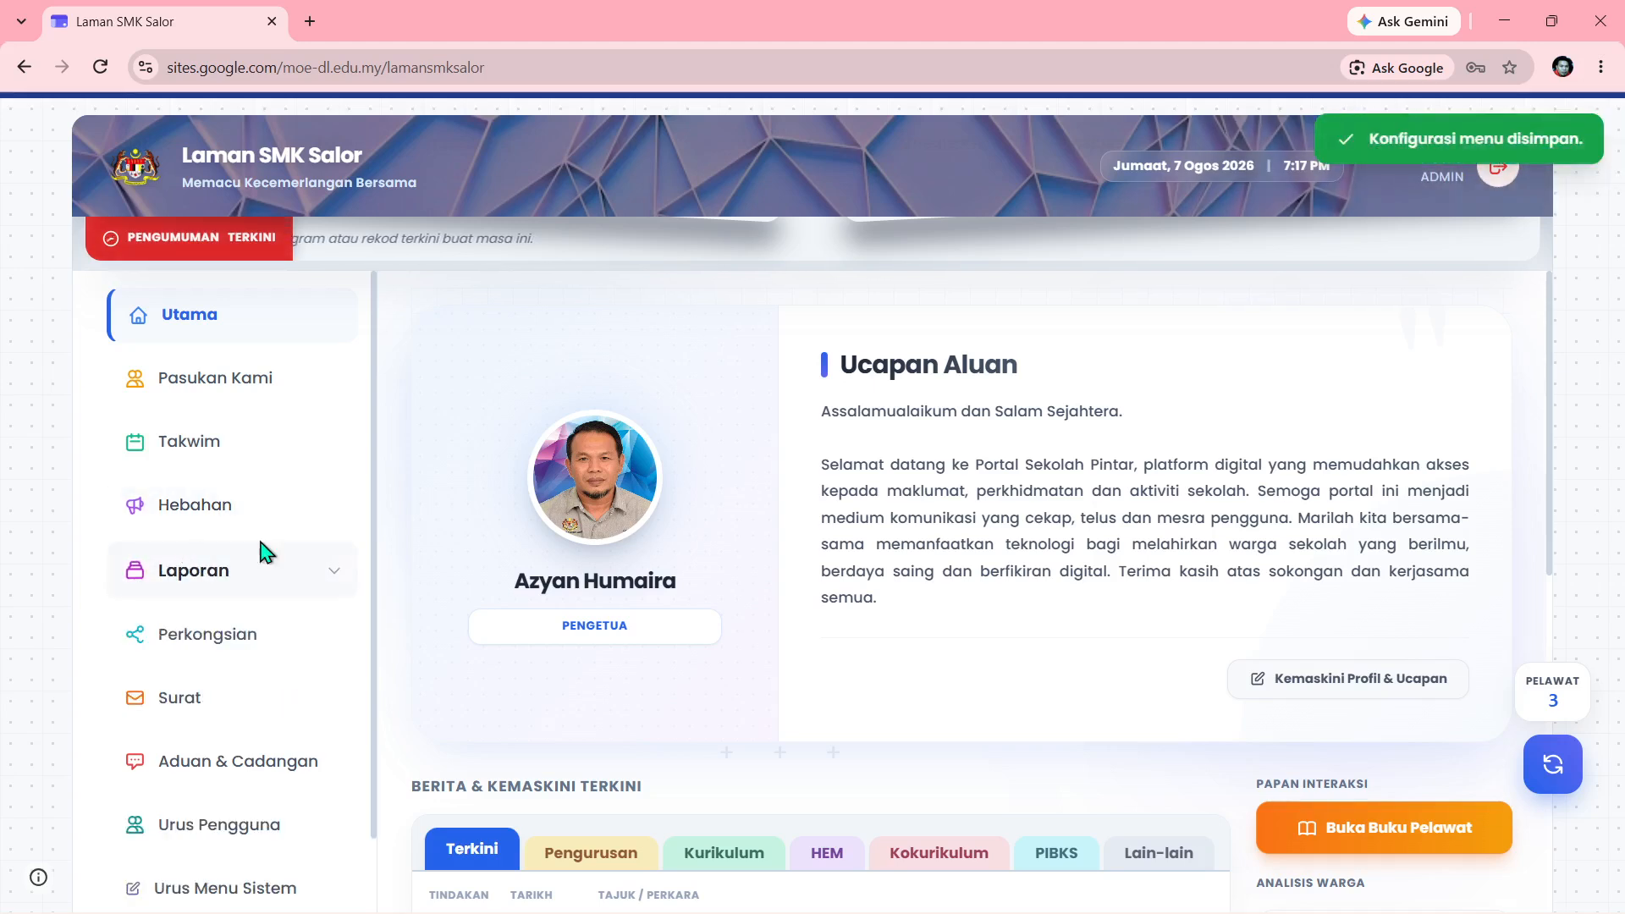
click(325, 578)
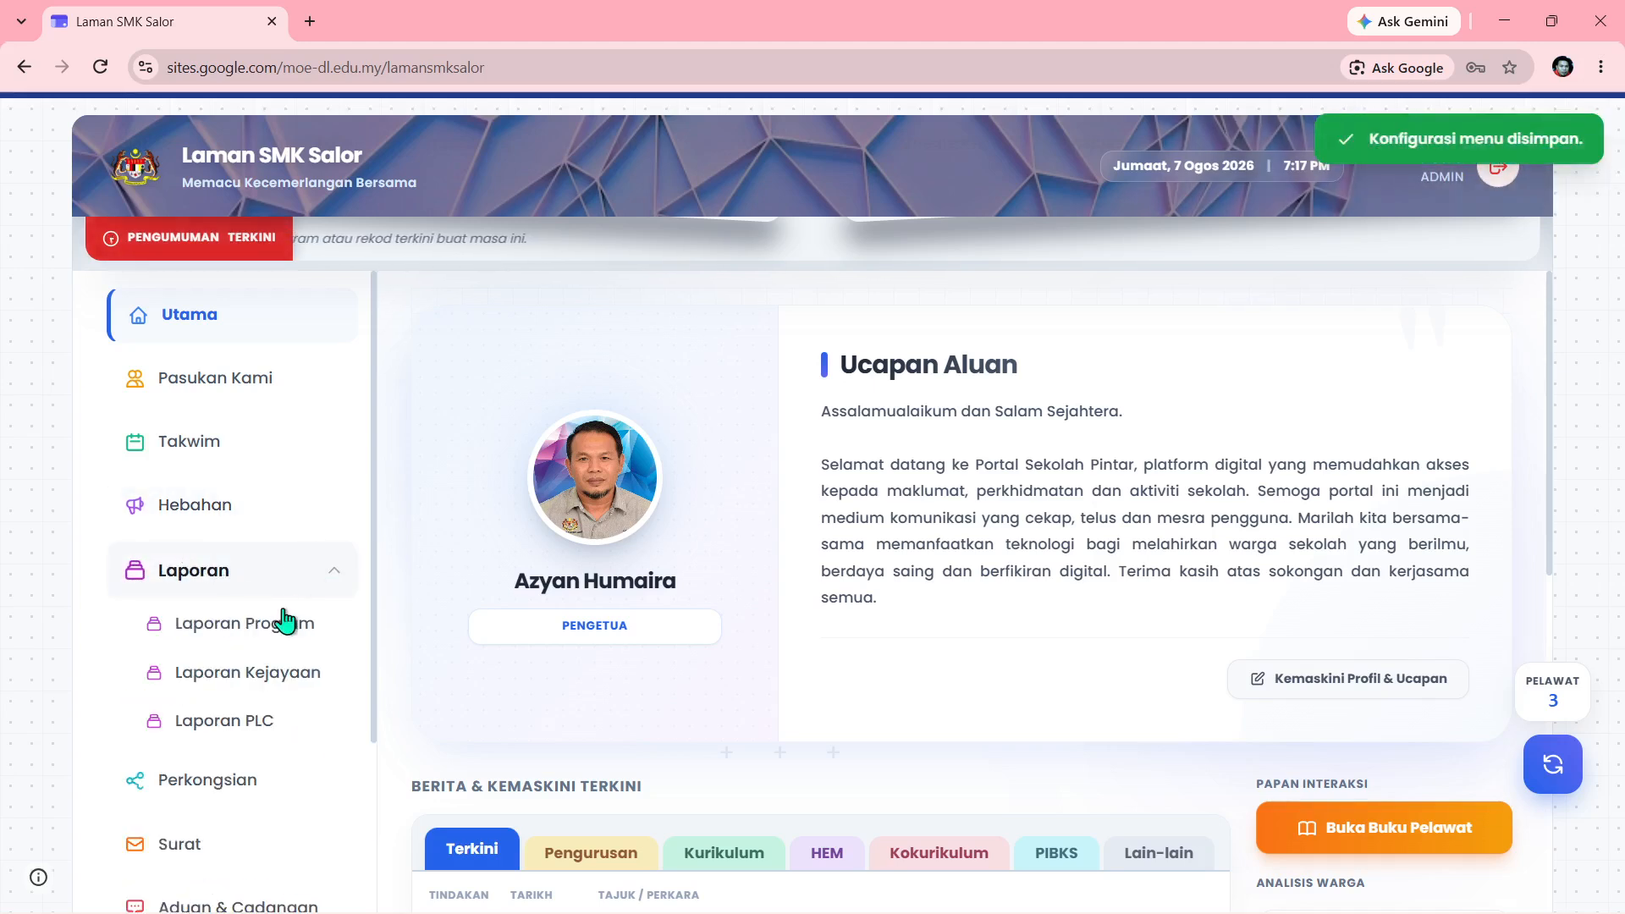
click(251, 633)
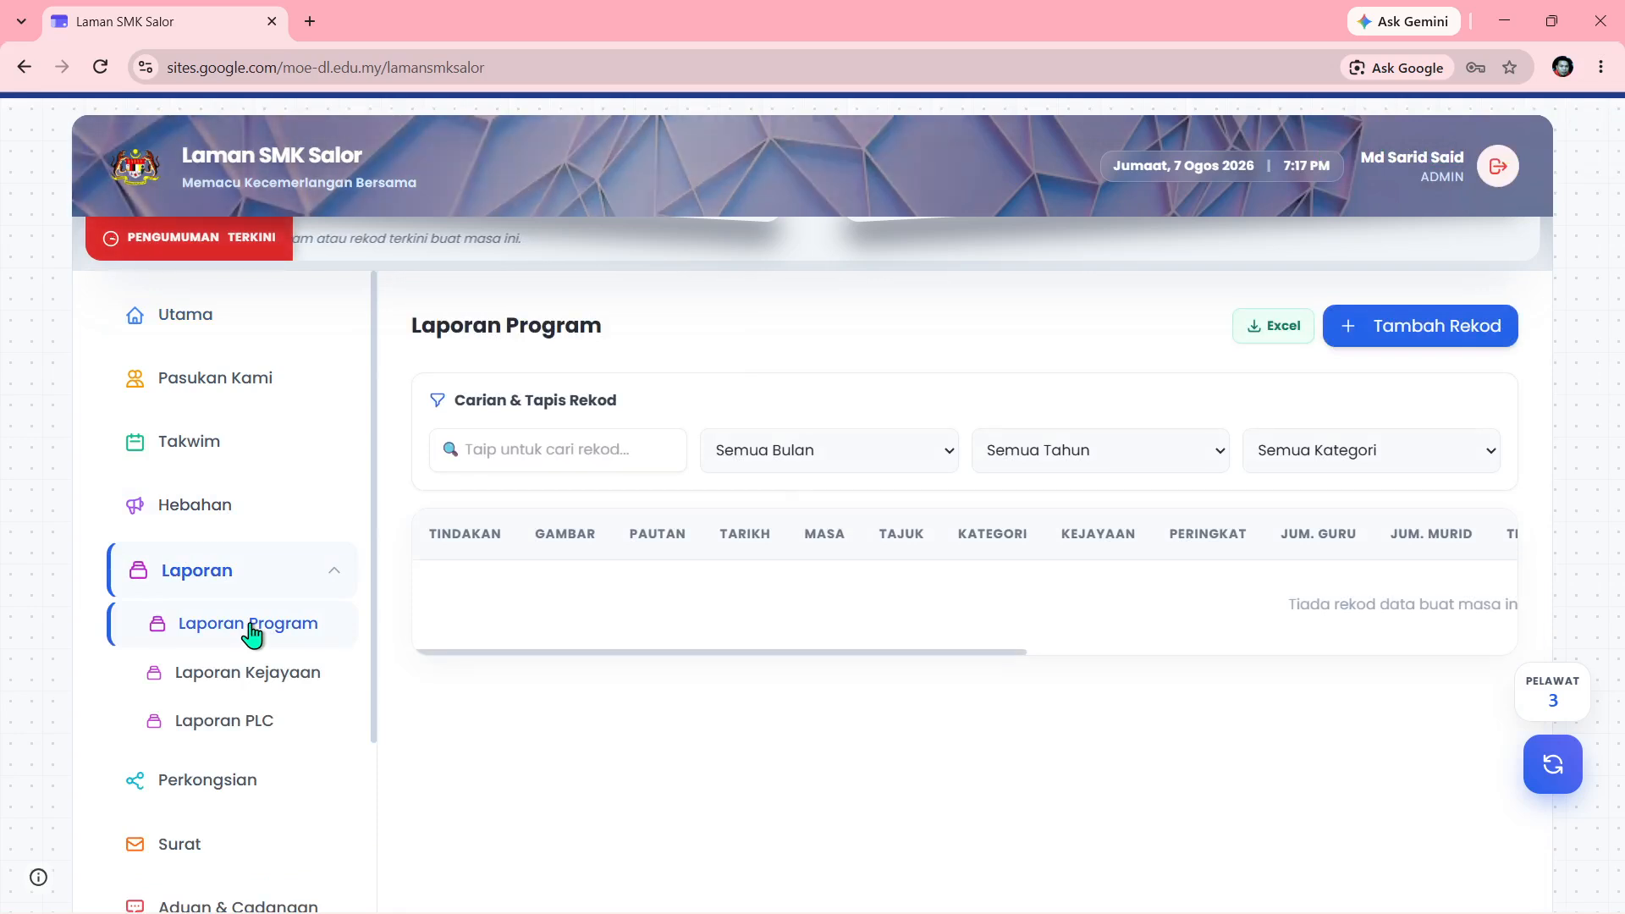
click(218, 726)
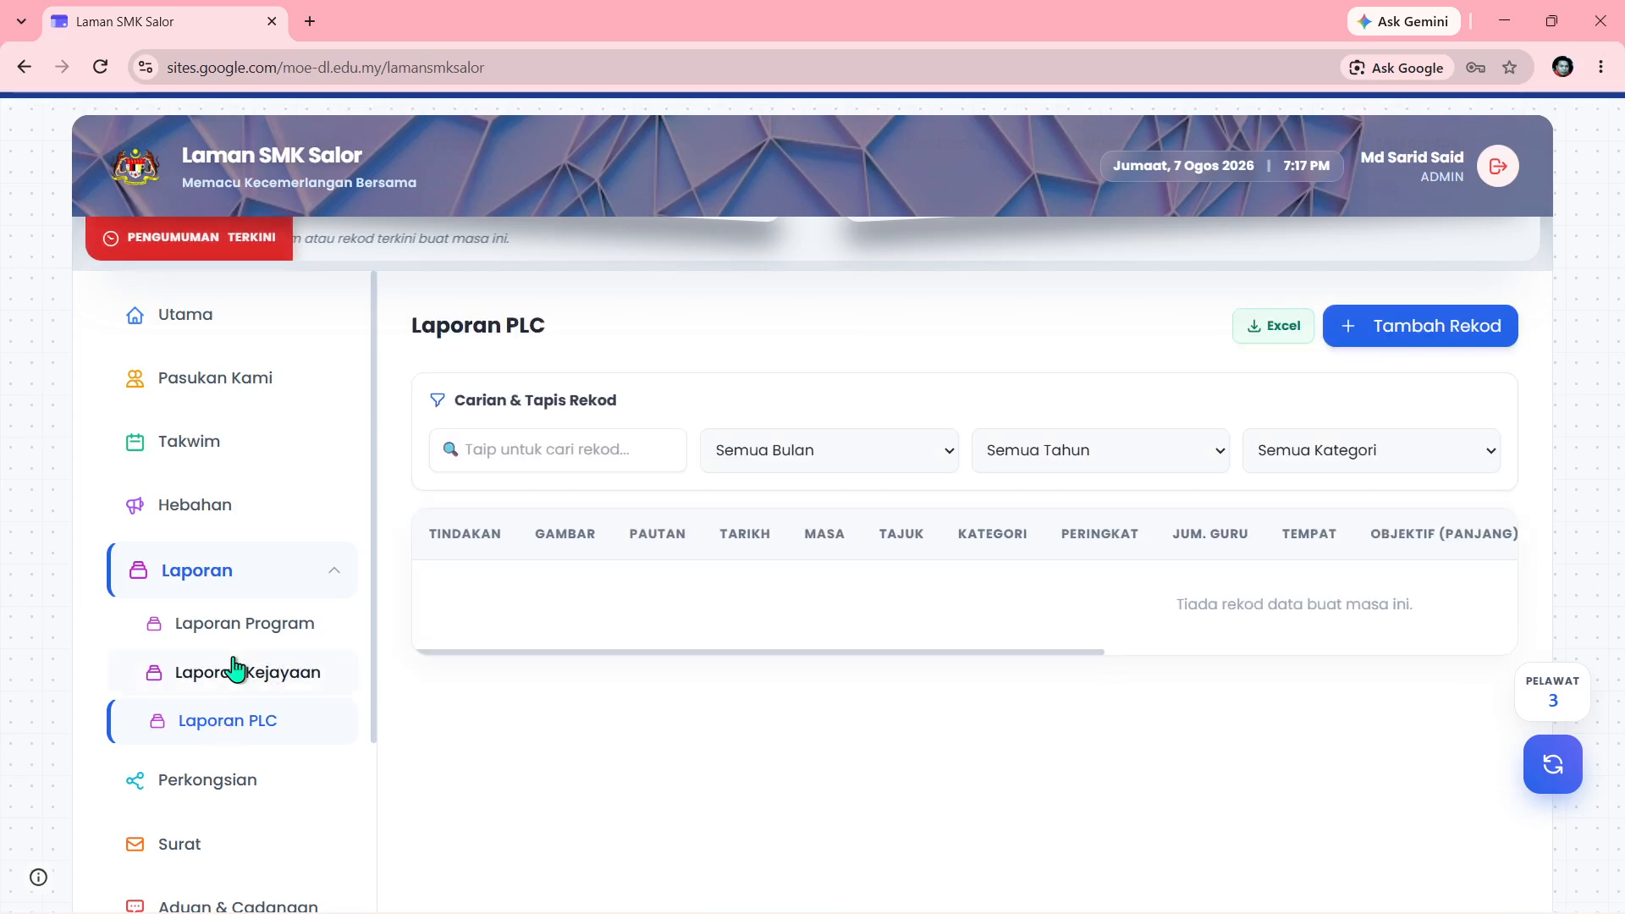
Return to the Utama page and check the Laporan dropdown by expanding and collapsing it
click(209, 337)
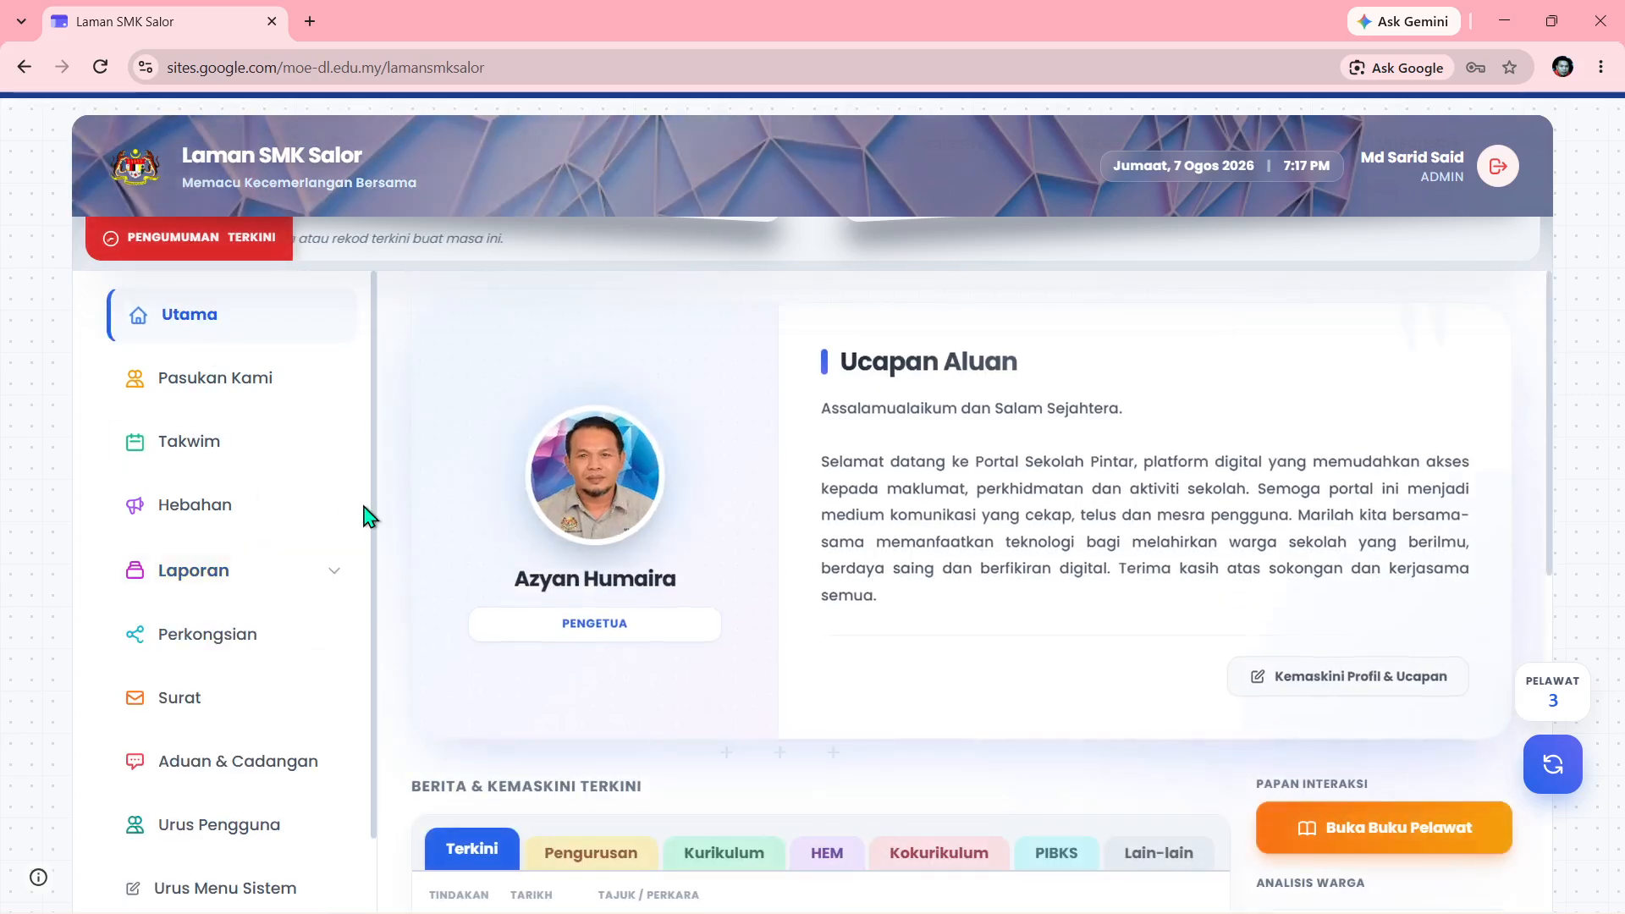
click(330, 572)
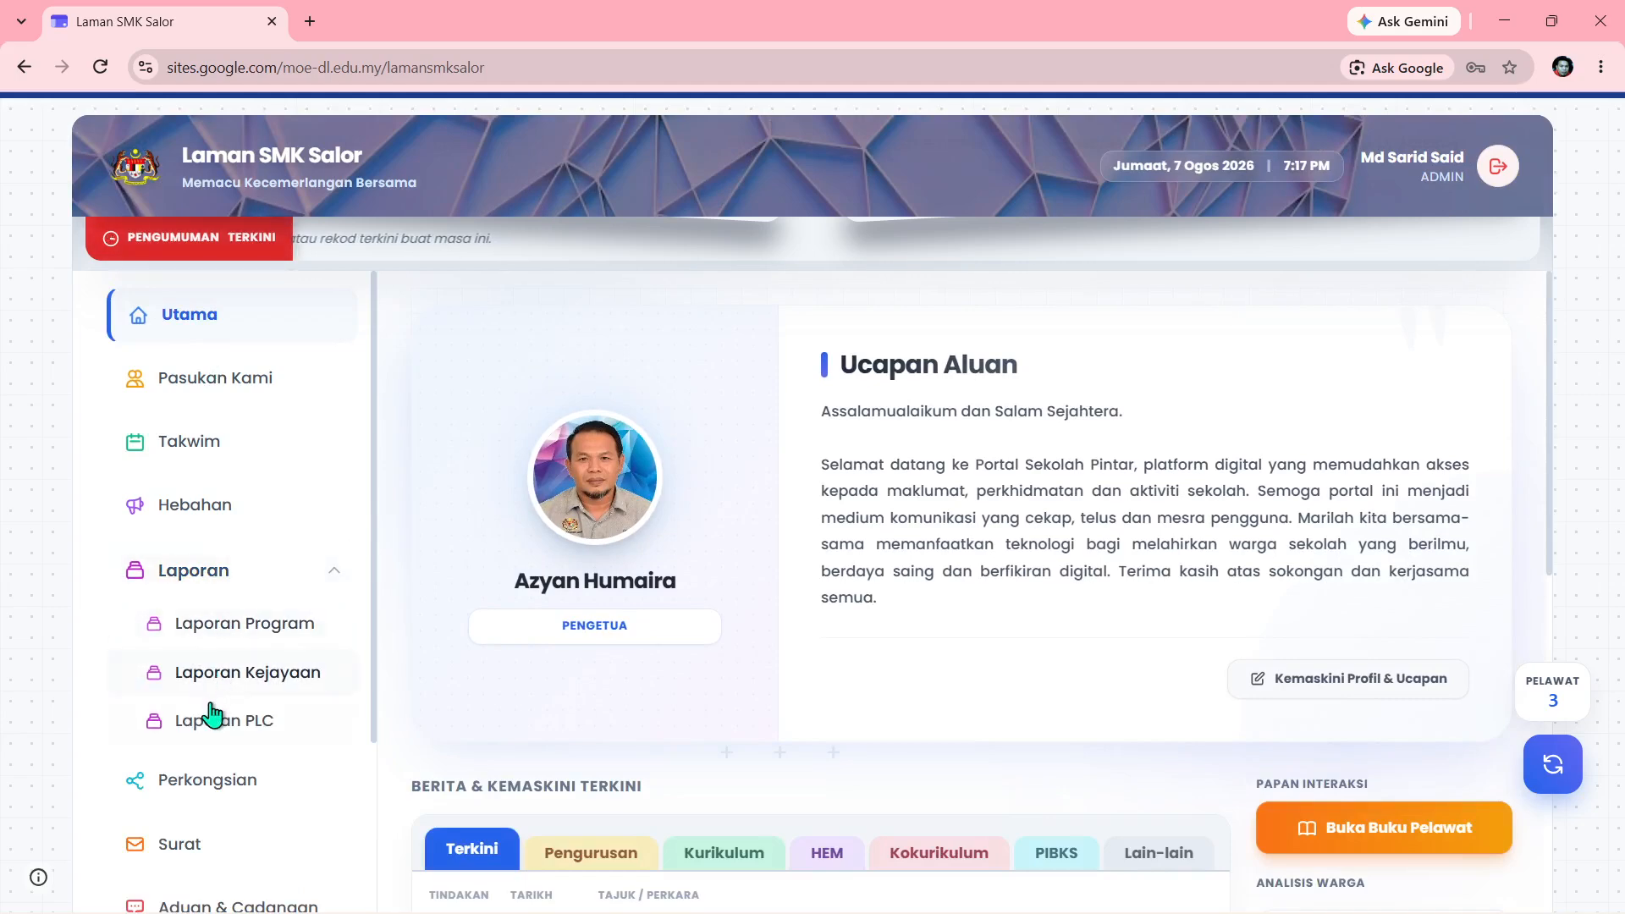
click(326, 570)
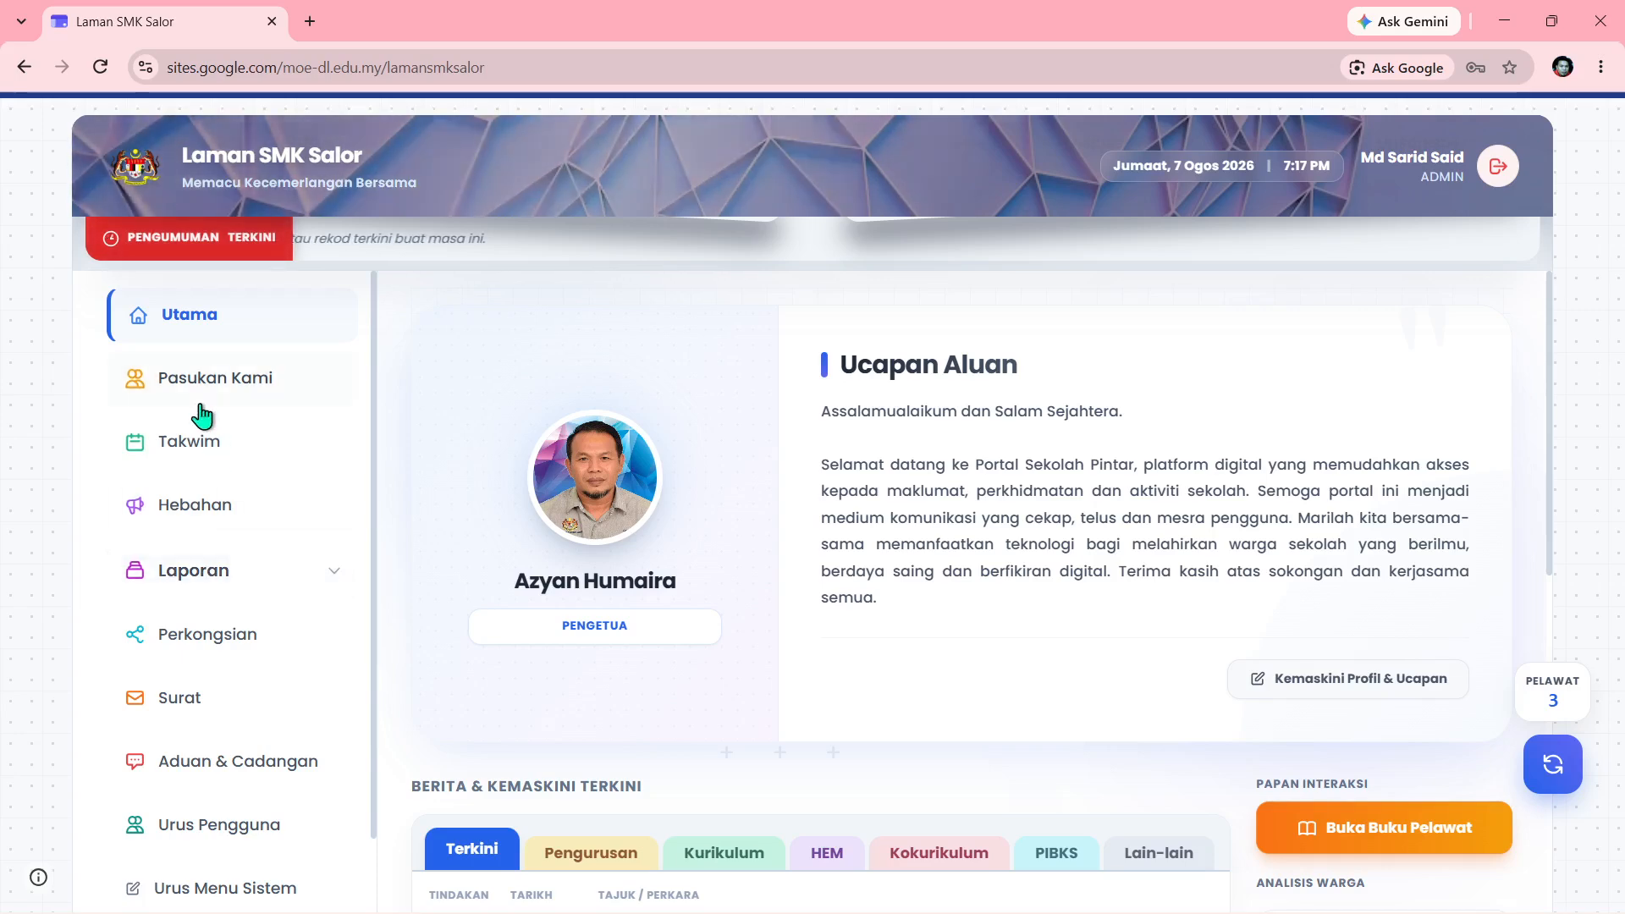
click(212, 321)
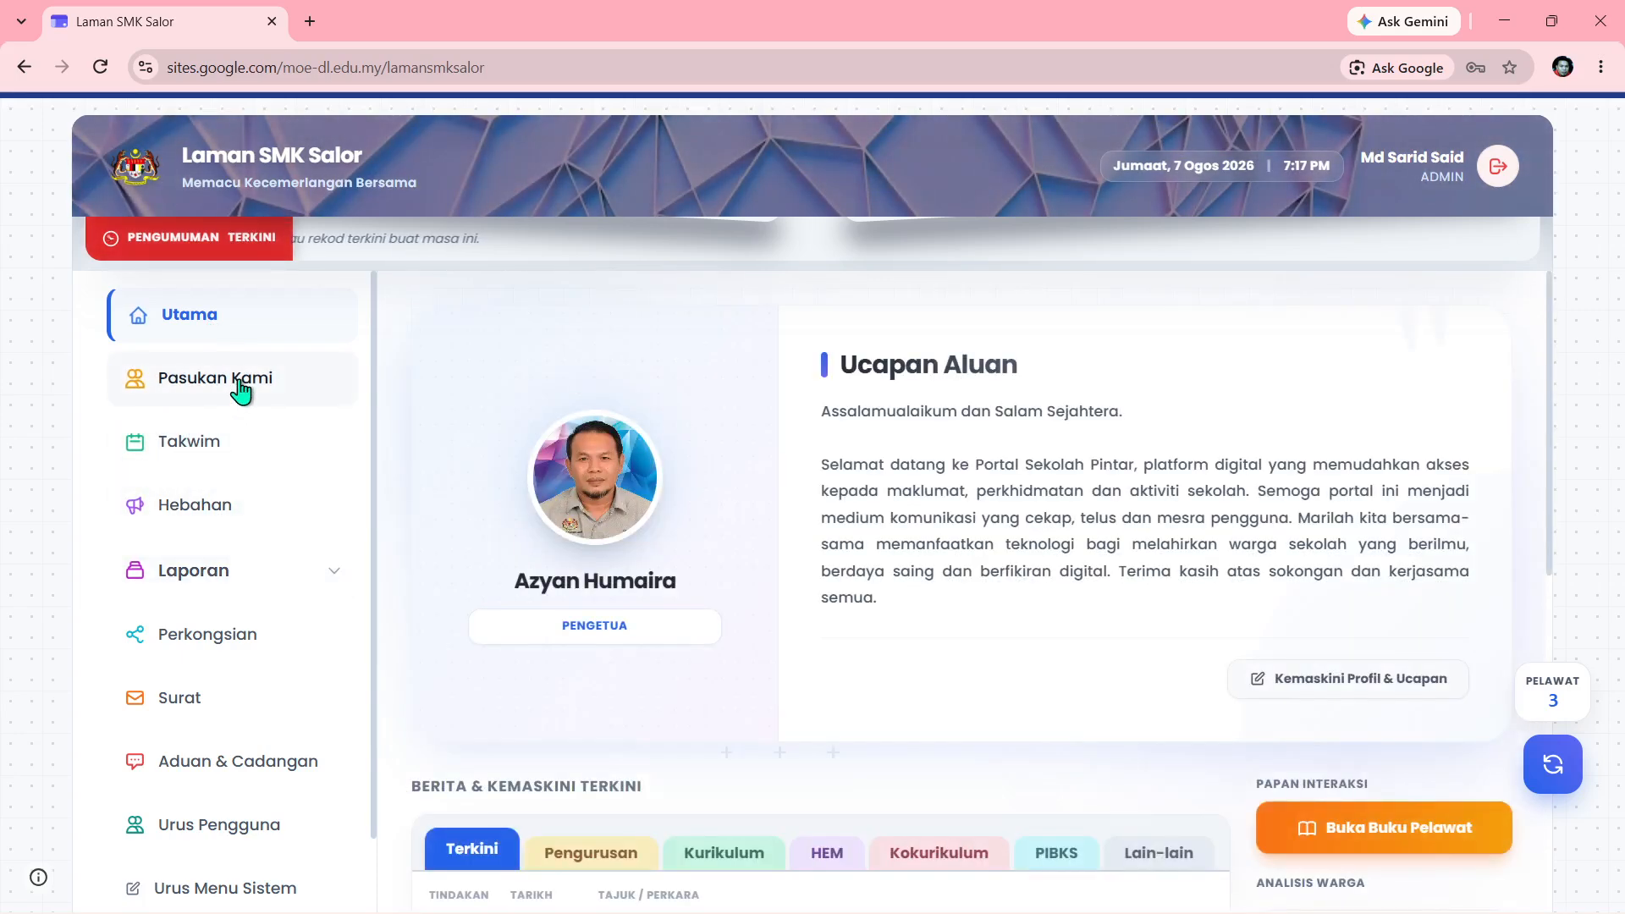
Look through the Pasukan Kami, Takwim and Hebahan pages and the Laporan submenu, ending on Utama
click(240, 389)
click(199, 460)
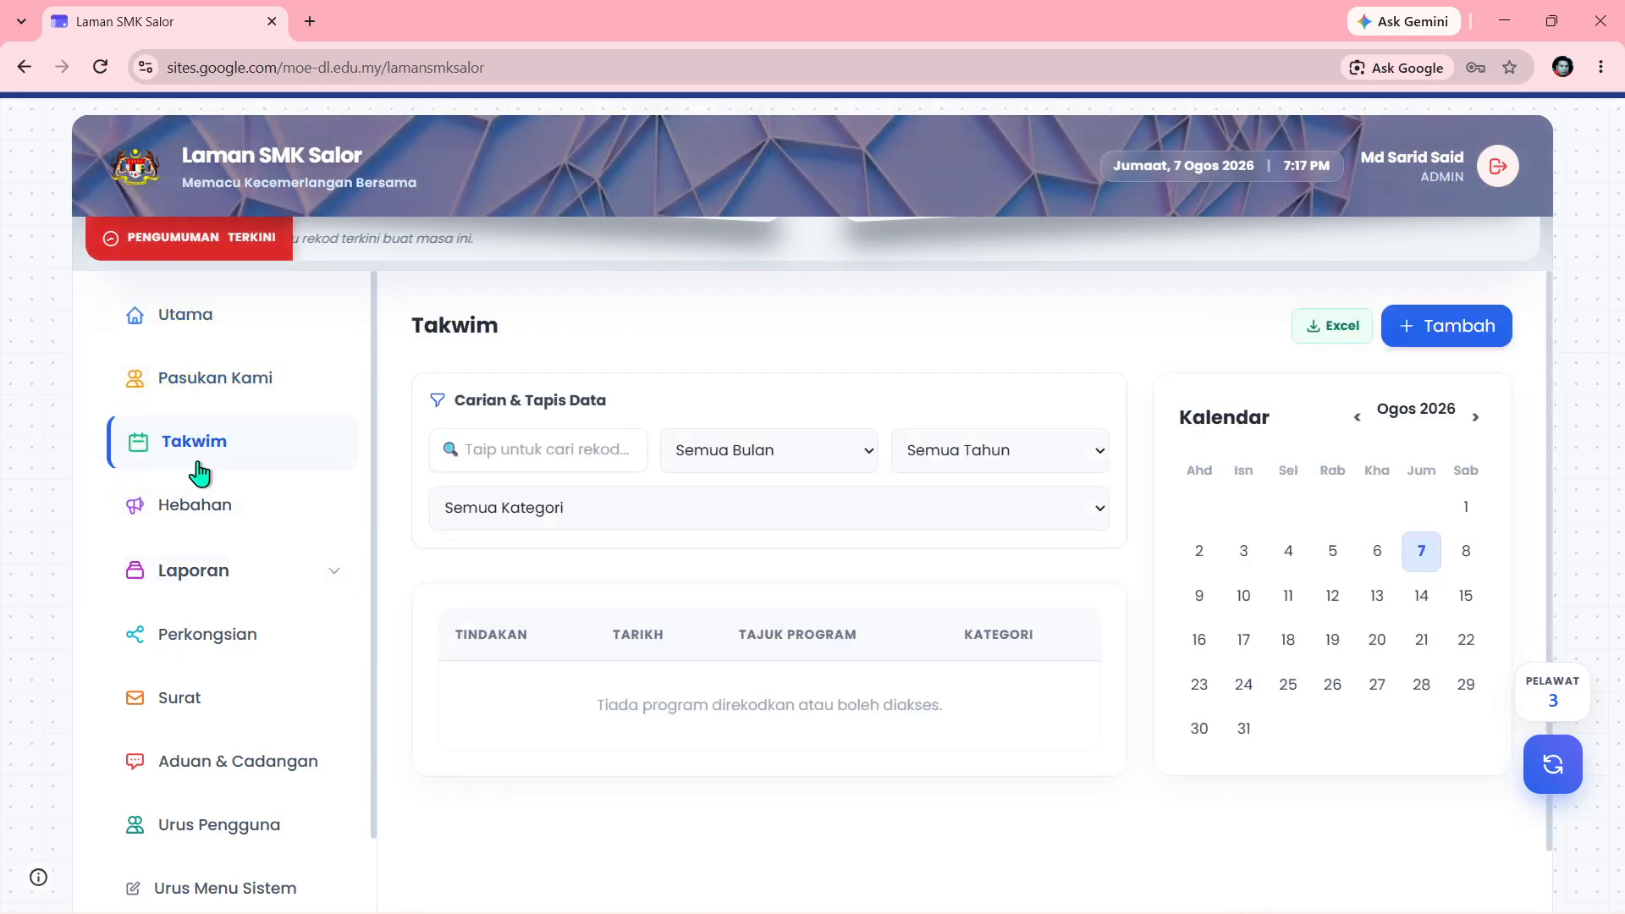
click(186, 512)
click(184, 571)
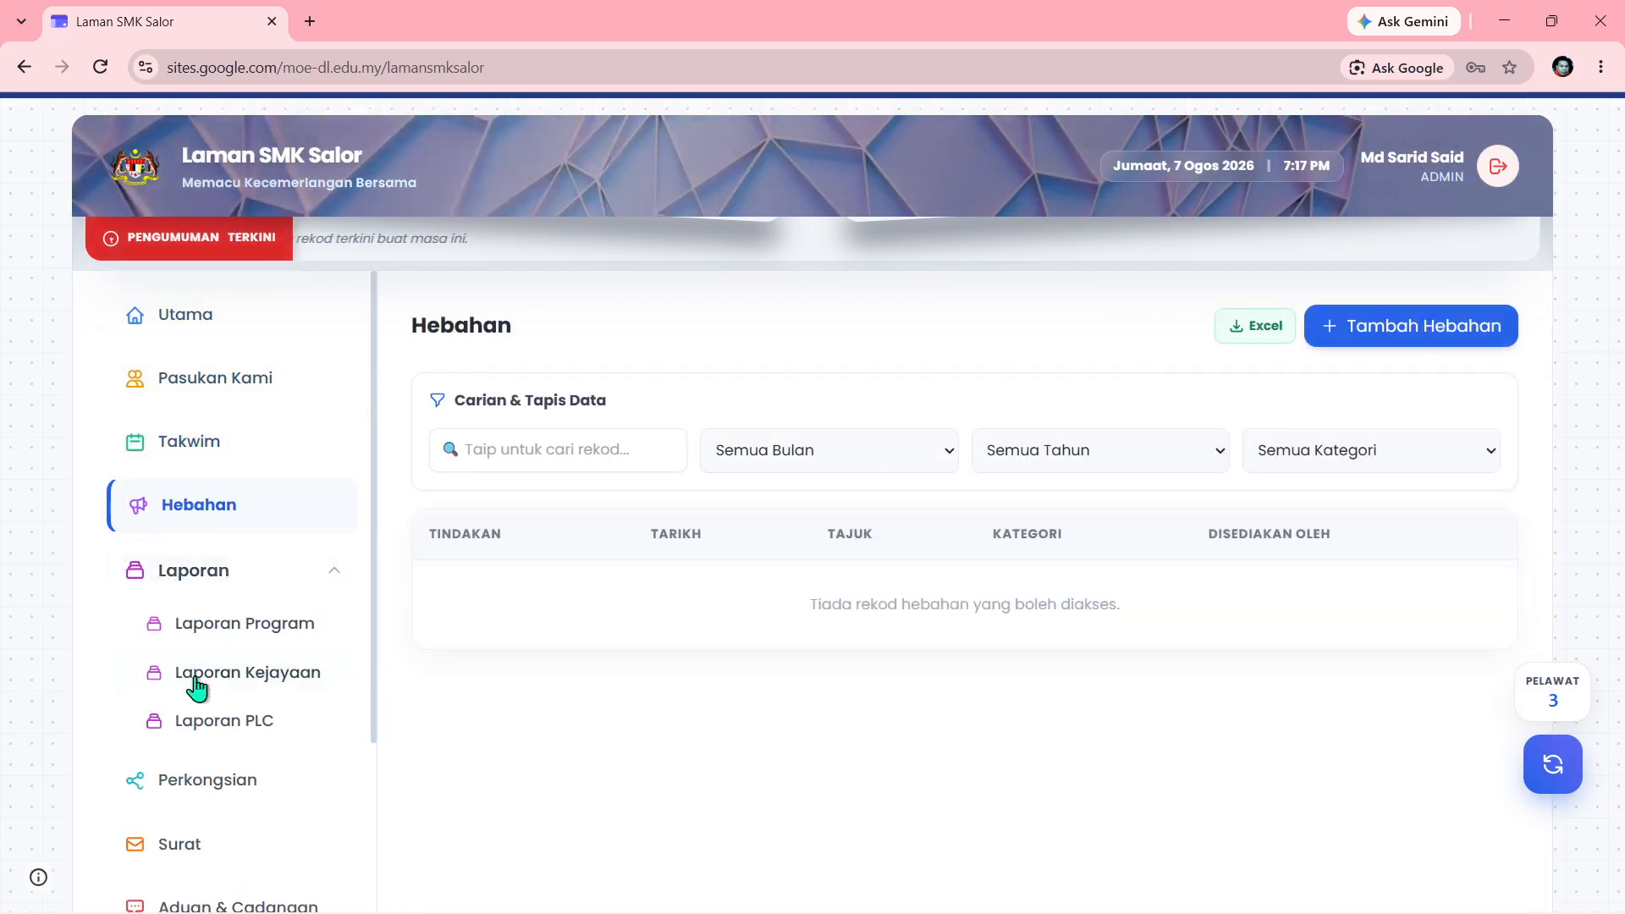
click(203, 325)
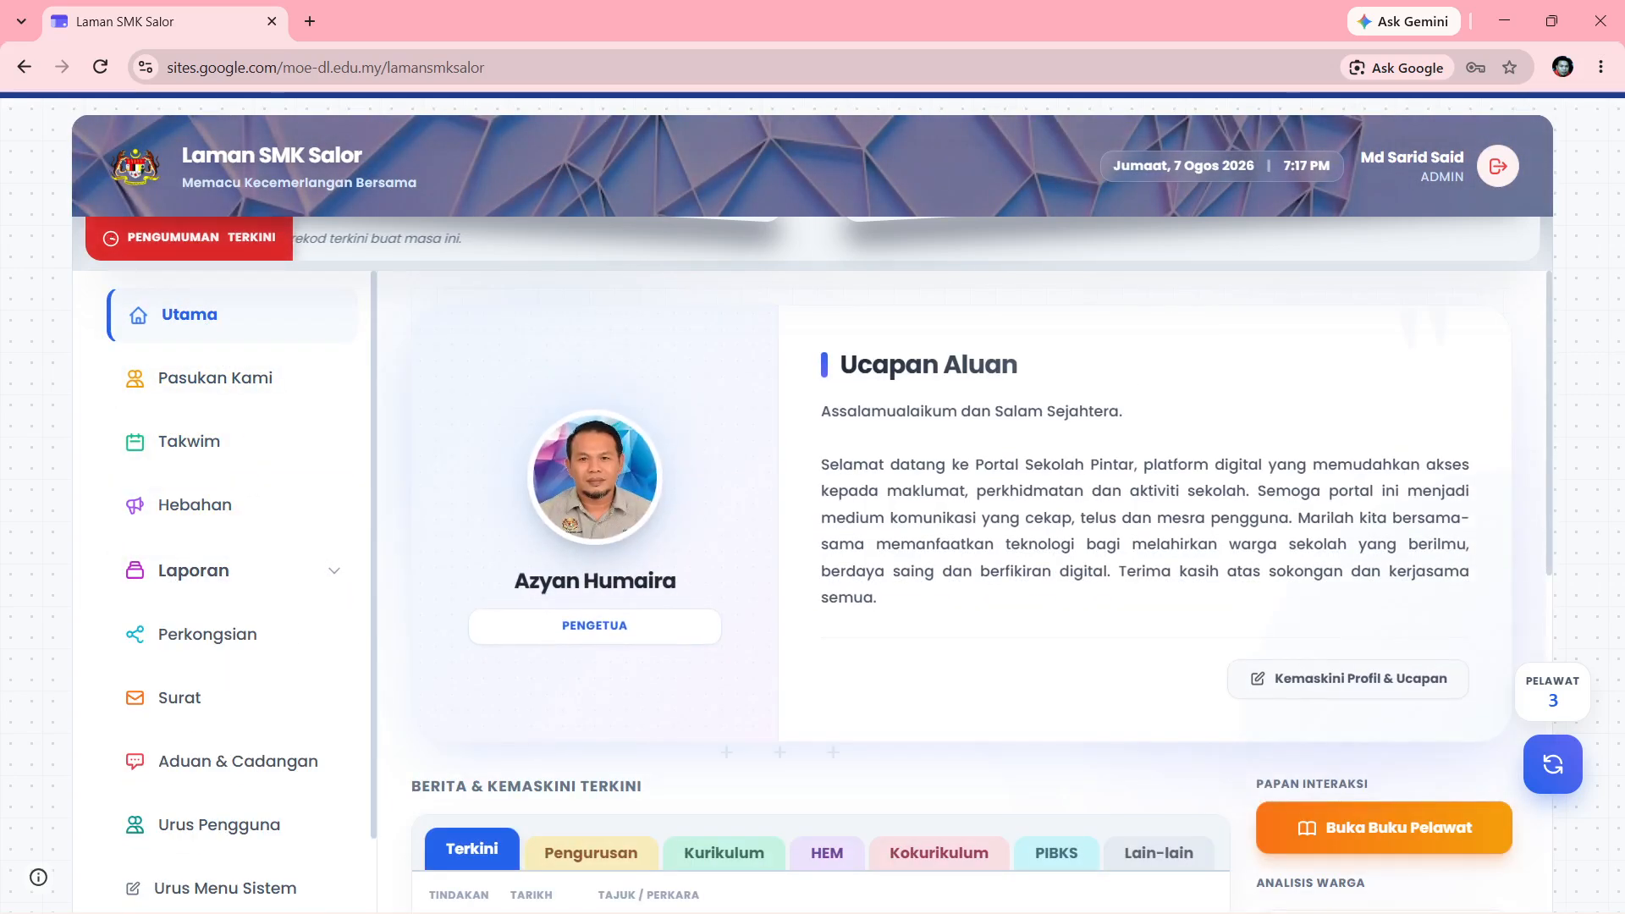